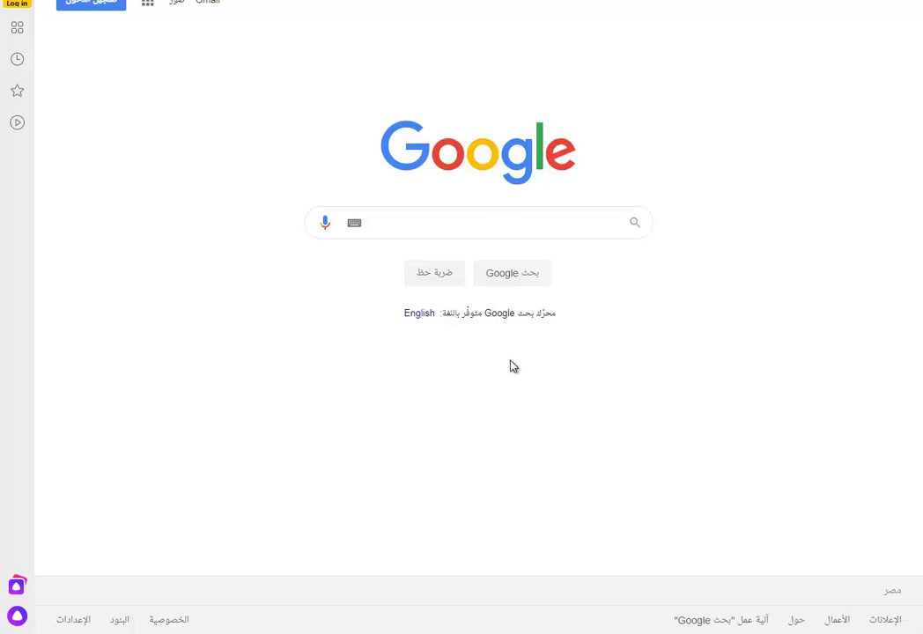
# - Clear the autofilled email on Google sign-in and start creating an account for personal use
pyautogui.click(108, 9)
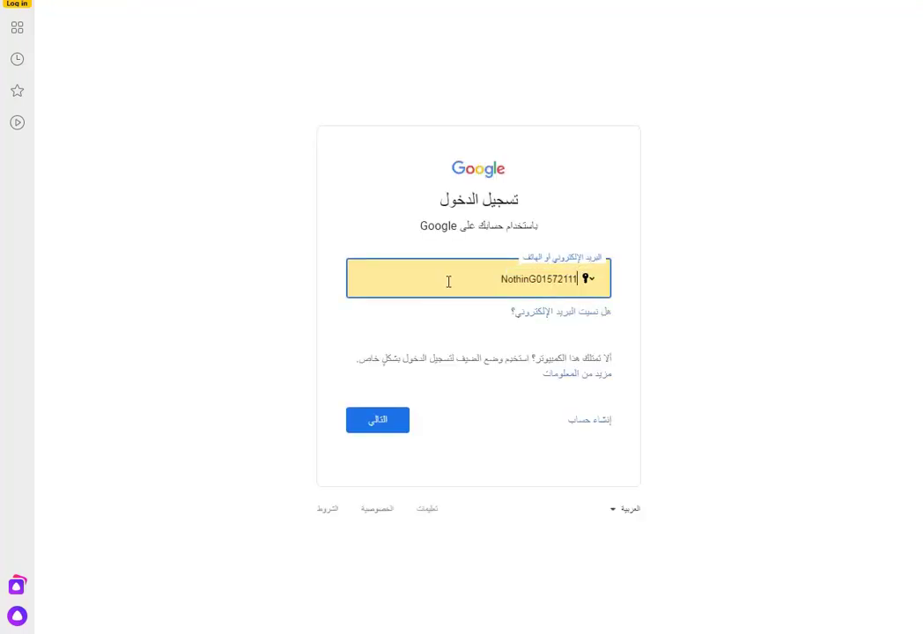
pyautogui.click(448, 281)
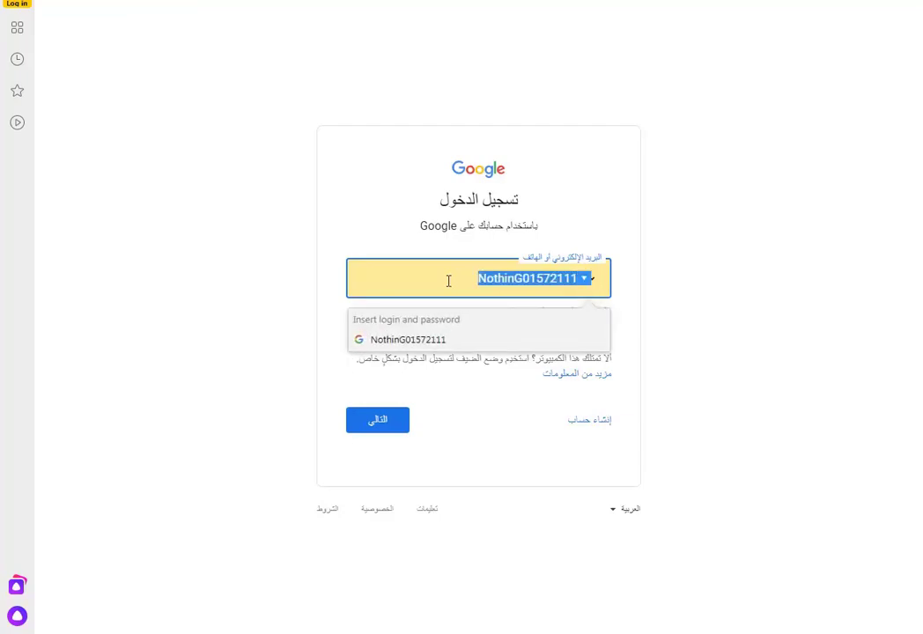
pyautogui.press('BackSpace')
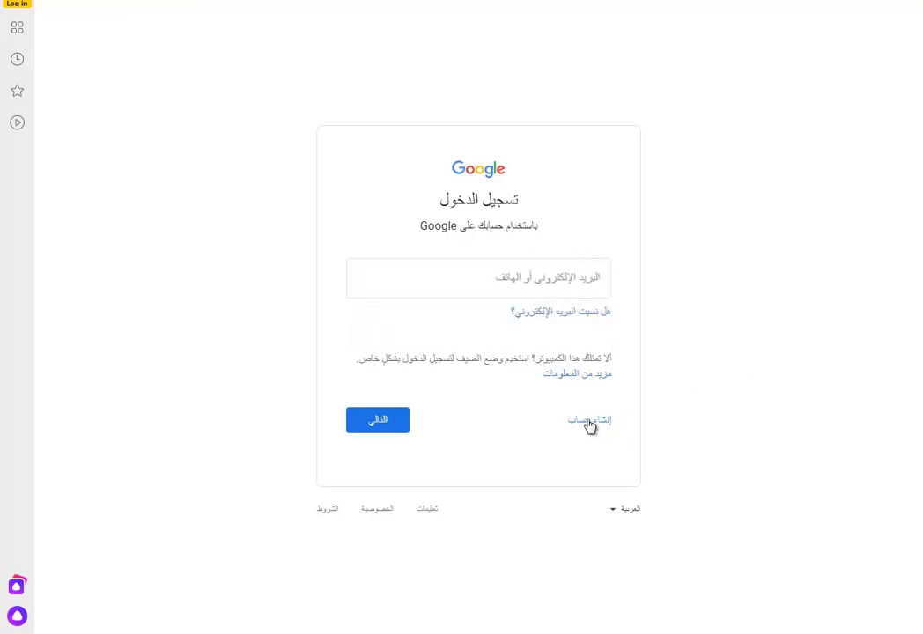
pyautogui.click(589, 421)
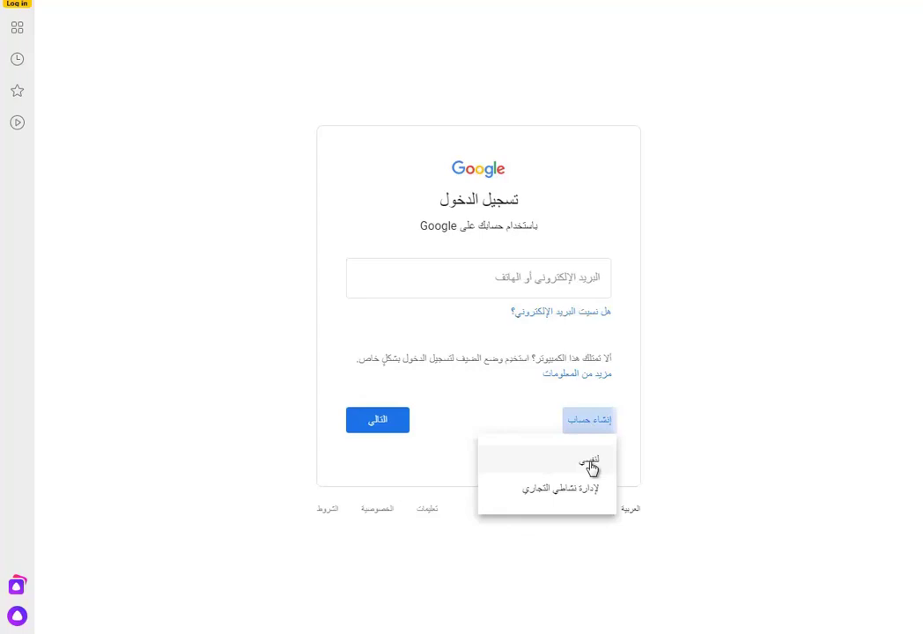
pyautogui.click(590, 463)
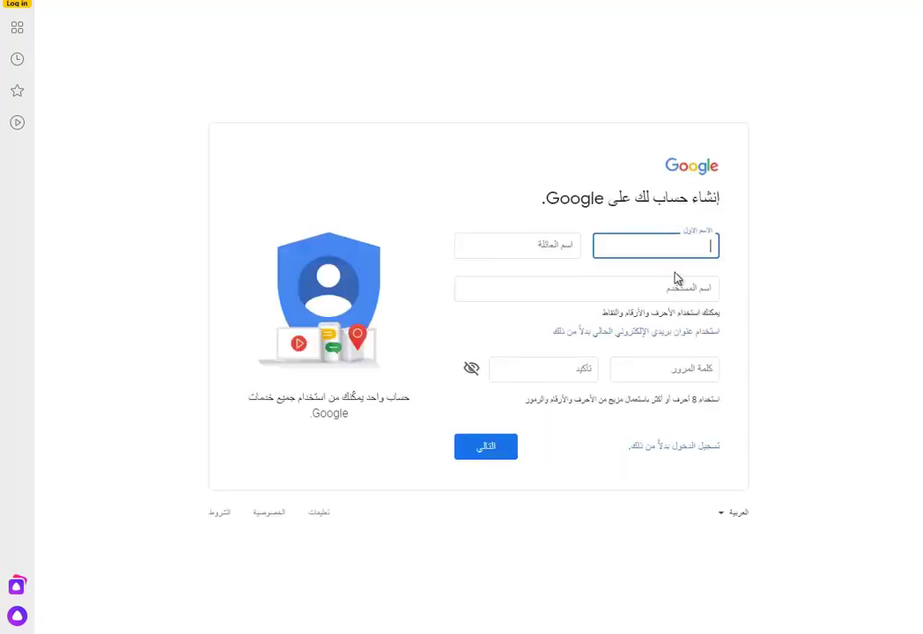
# - Enter the new account's first and last name and fill the username from the saved suggestion
pyautogui.press('Tab')
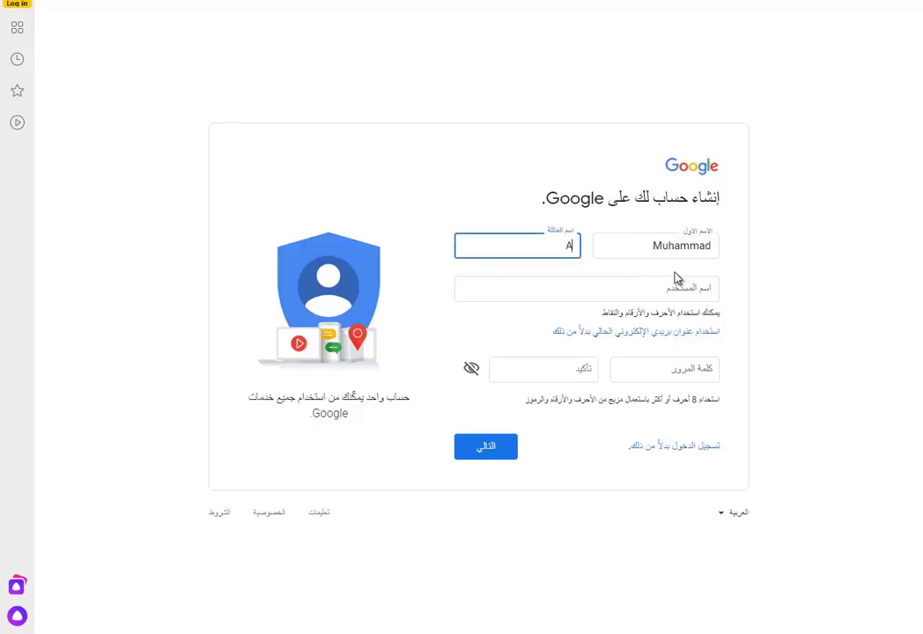
pyautogui.press('Tab')
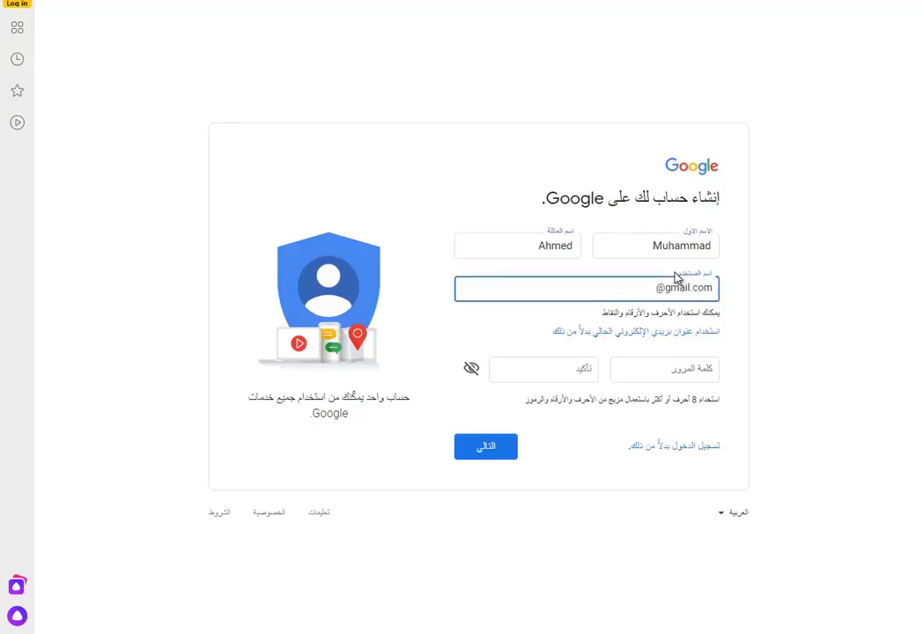
pyautogui.click(581, 322)
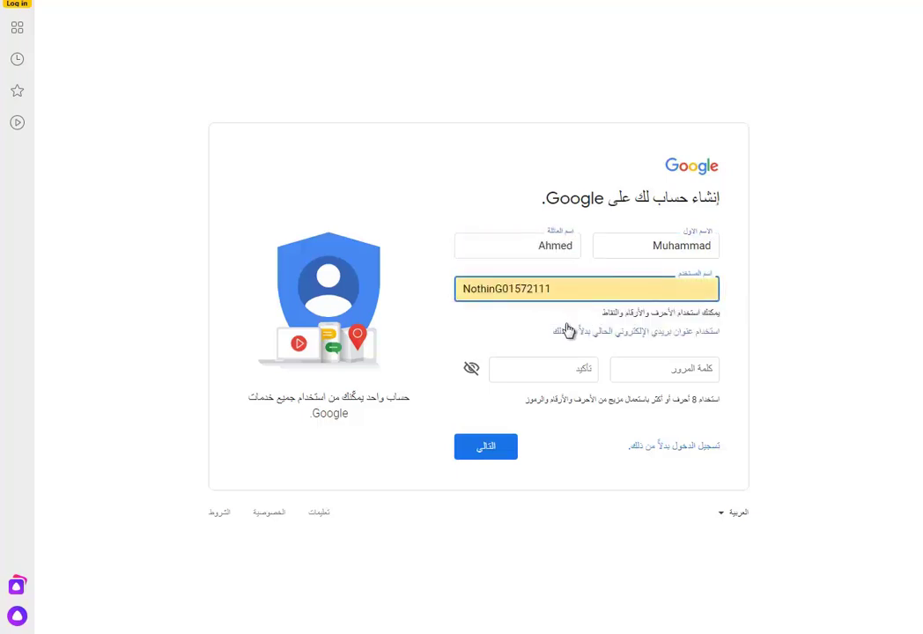
pyautogui.click(696, 310)
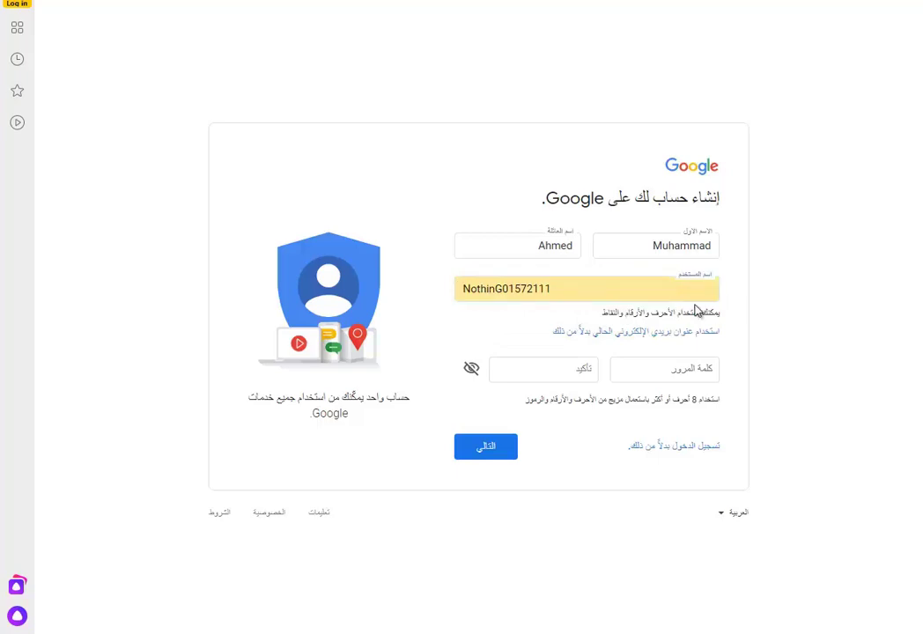
# - Enter and confirm the account password, then submit the form
pyautogui.click(689, 374)
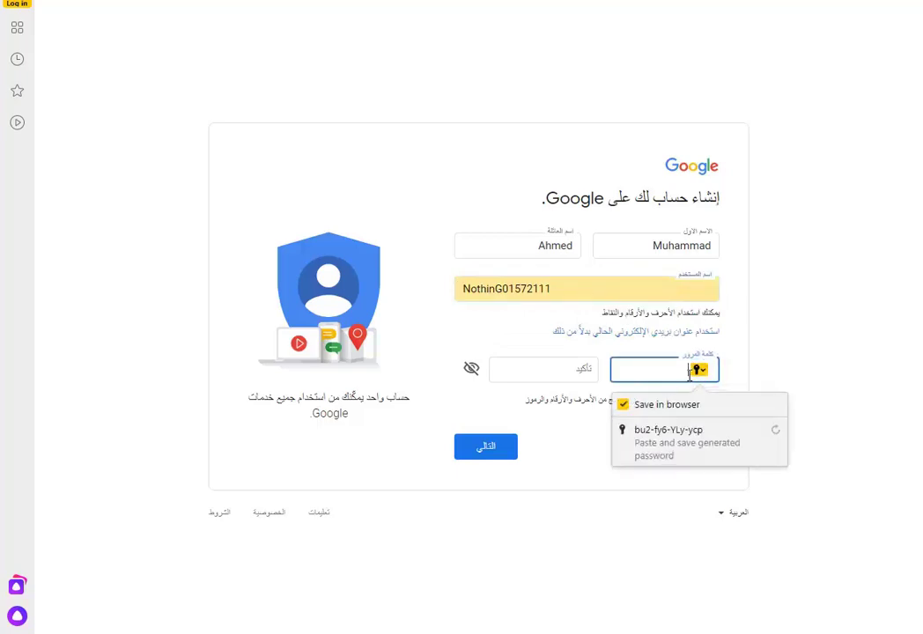
pyautogui.click(713, 440)
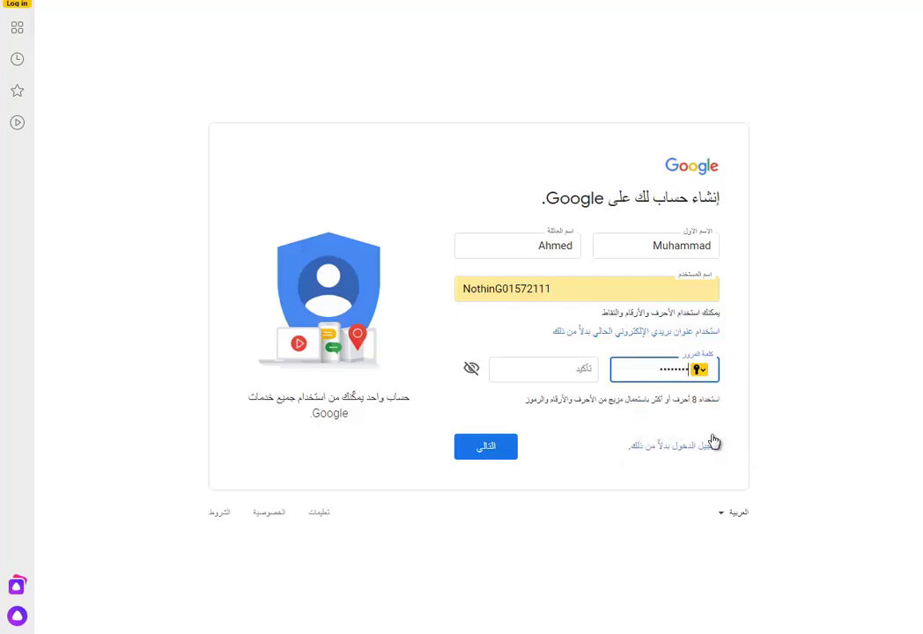
pyautogui.write('123')
pyautogui.press('Tab')
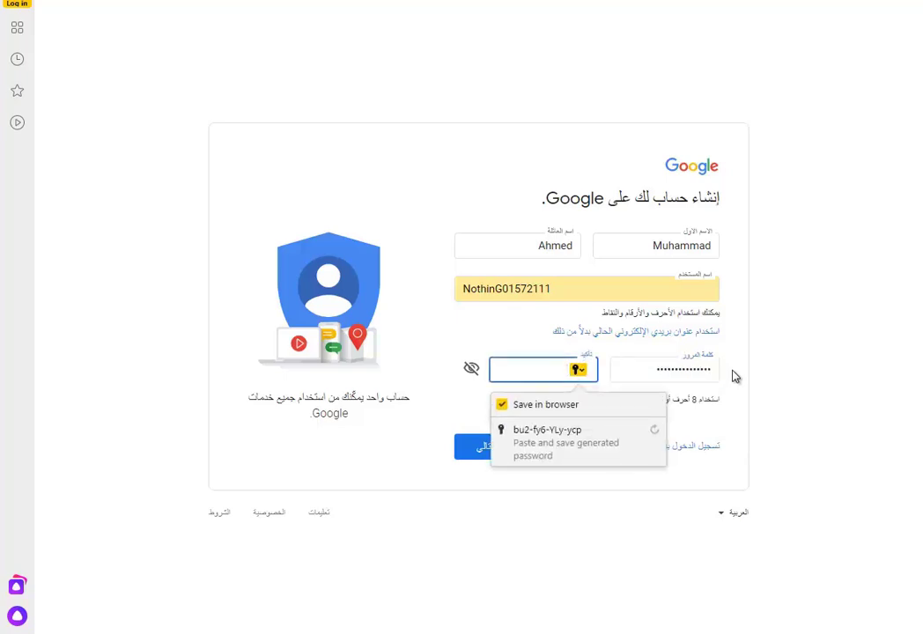
pyautogui.write('12')
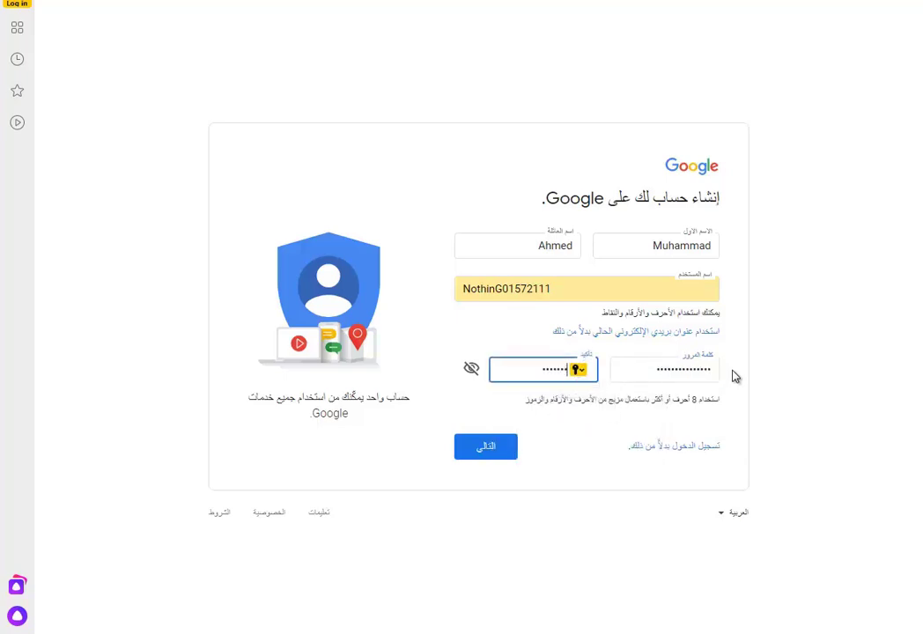
pyautogui.press('Tab')
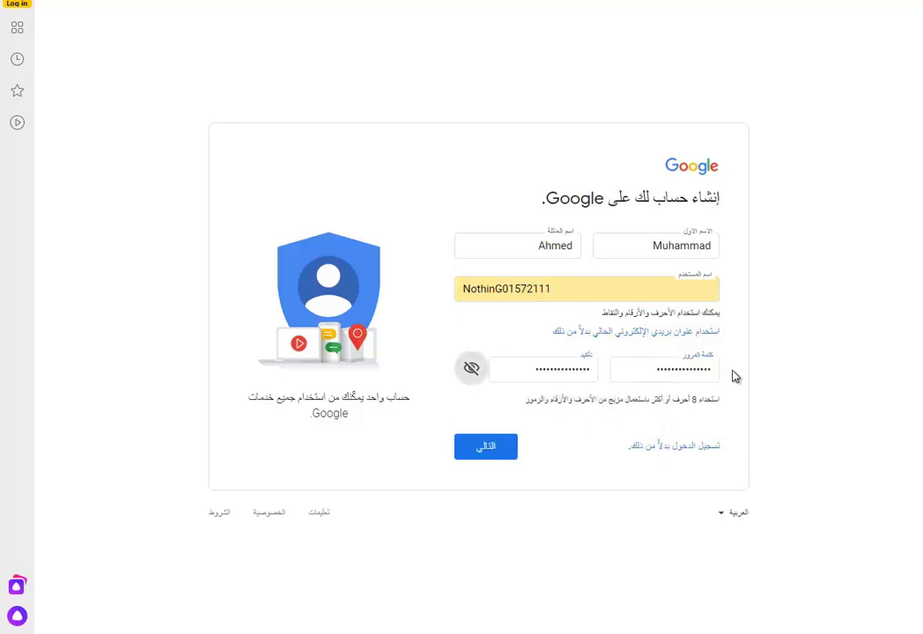
pyautogui.click(511, 441)
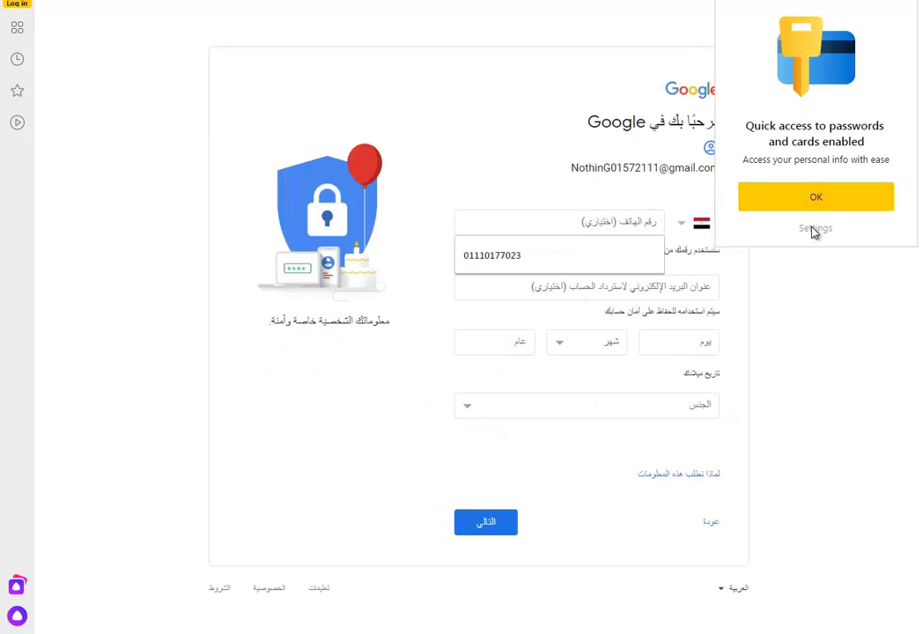
# - Dismiss the password quick-access notice and fill in the saved phone number
pyautogui.click(812, 197)
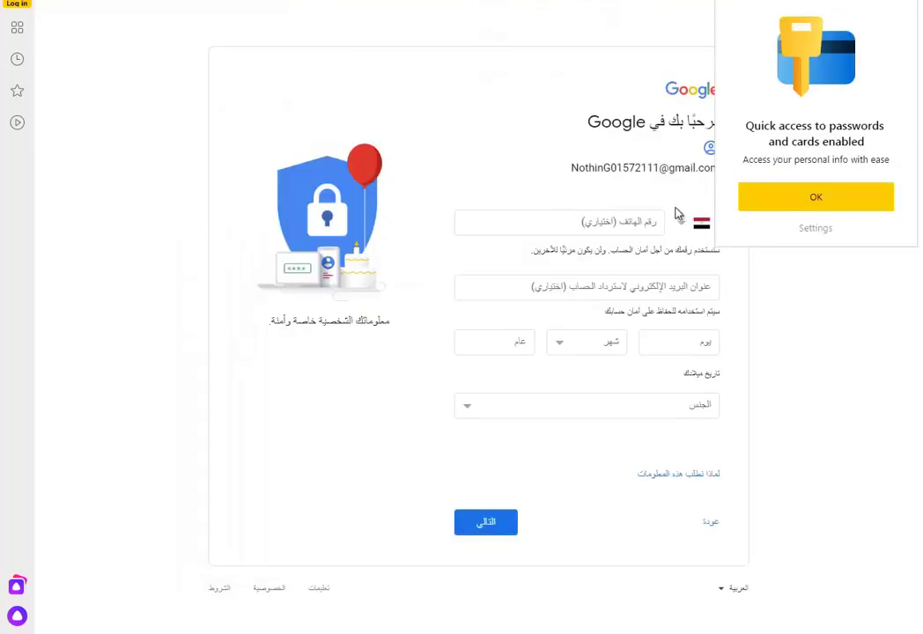
pyautogui.click(741, 199)
pyautogui.moveTo(560, 162); pyautogui.dragTo(721, 195)
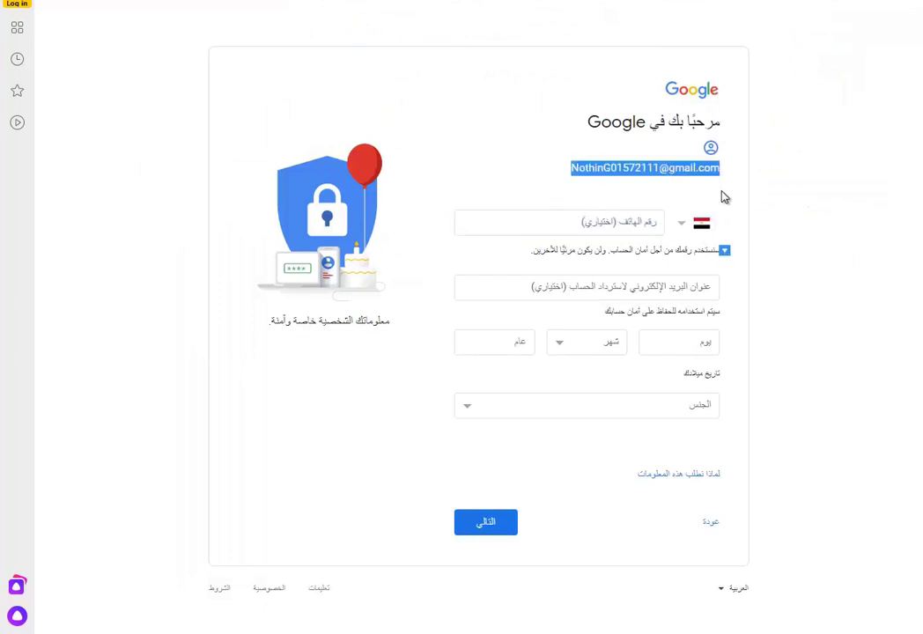
pyautogui.click(608, 222)
pyautogui.click(573, 262)
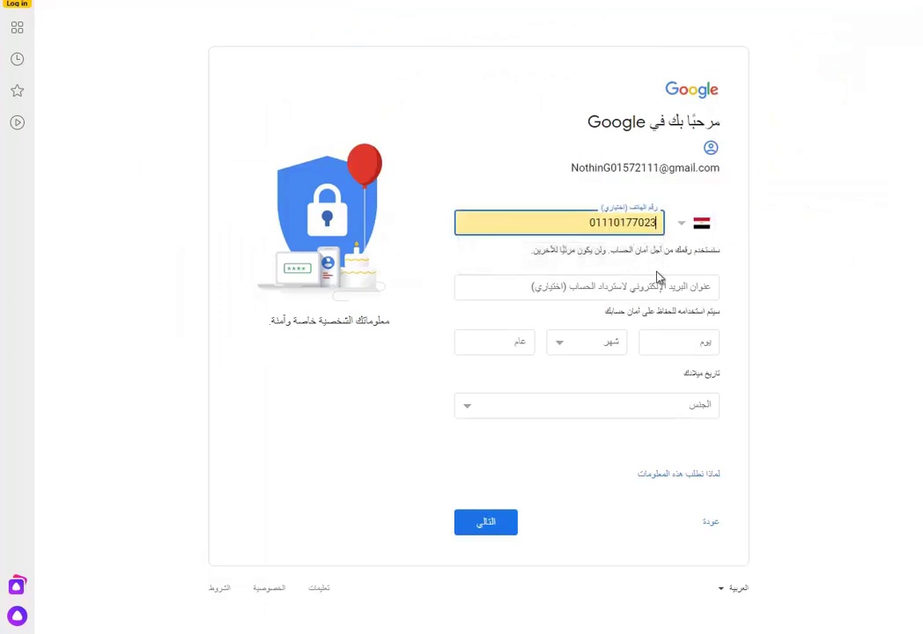
# - Enter the birth date with May as the month, choose a gender, and submit
pyautogui.click(698, 343)
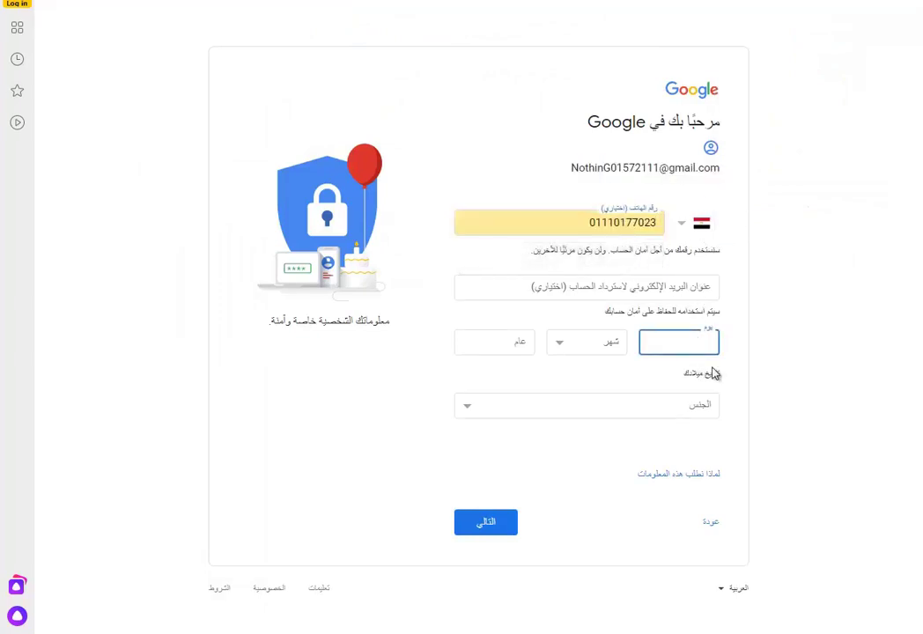
pyautogui.click(606, 352)
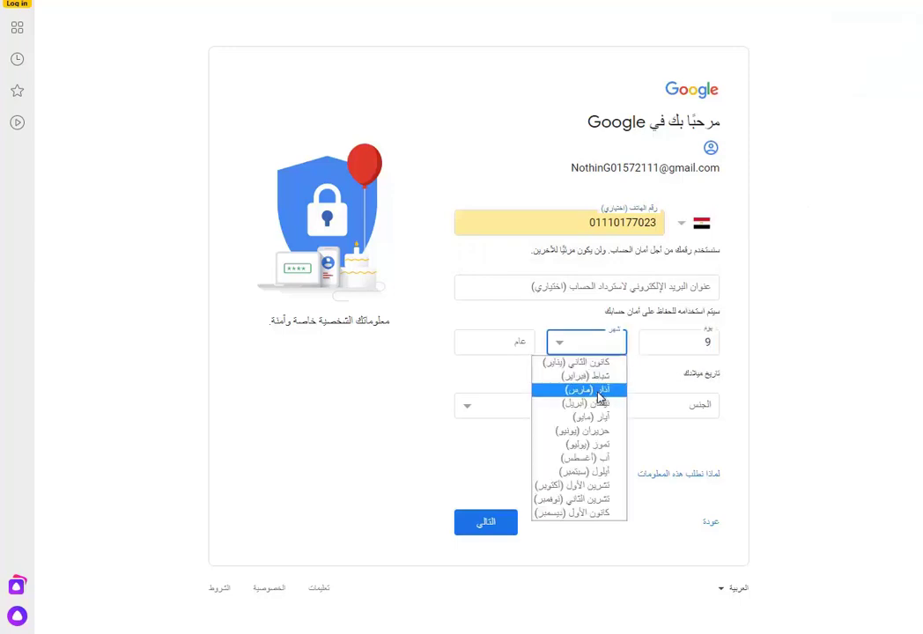
pyautogui.click(541, 418)
pyautogui.click(503, 346)
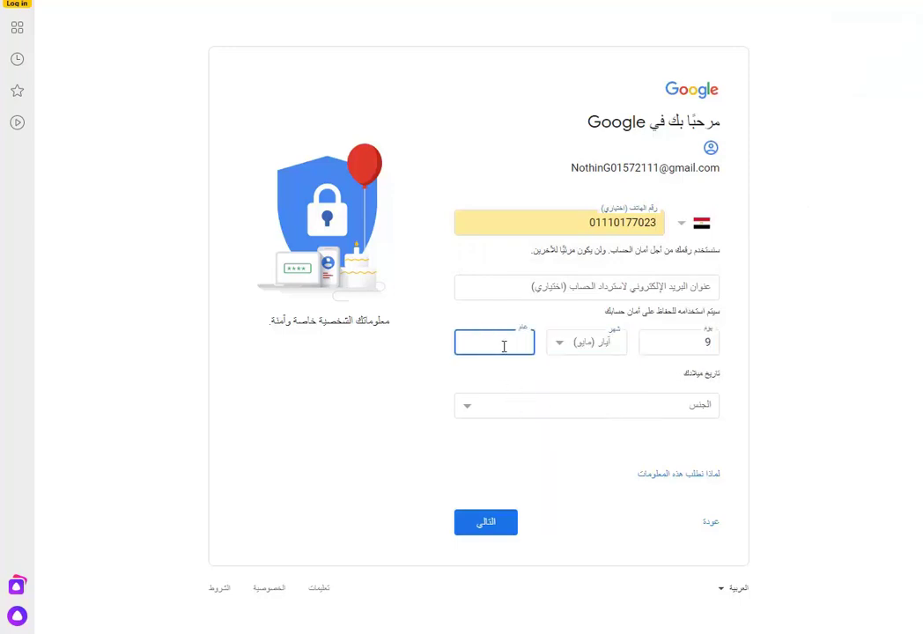
pyautogui.click(632, 405)
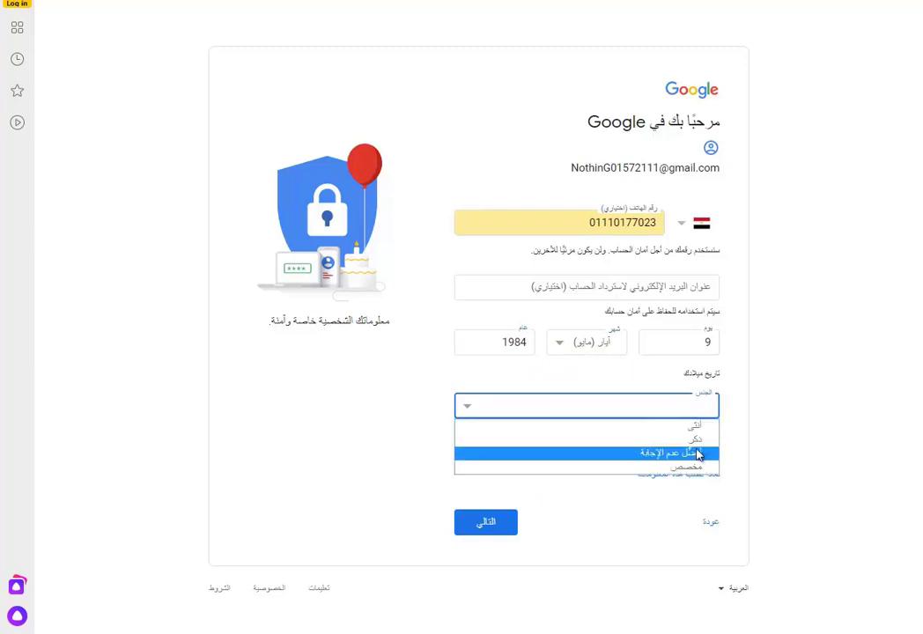
pyautogui.click(651, 438)
pyautogui.click(495, 526)
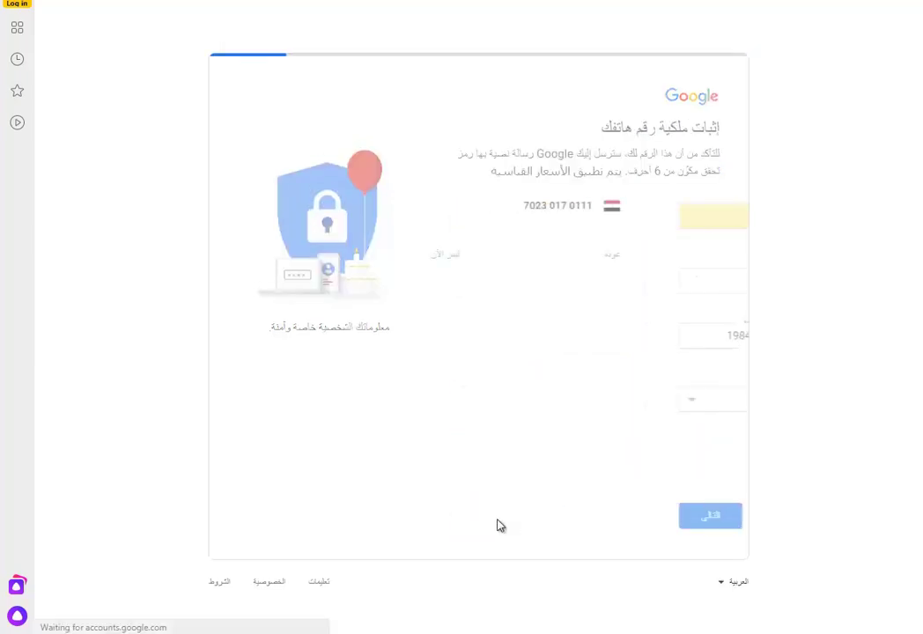
# - Send and submit the 6-digit phone code, agree to adding the number, and accept Privacy and Terms
pyautogui.moveTo(693, 280); pyautogui.dragTo(624, 280)
pyautogui.click(493, 333)
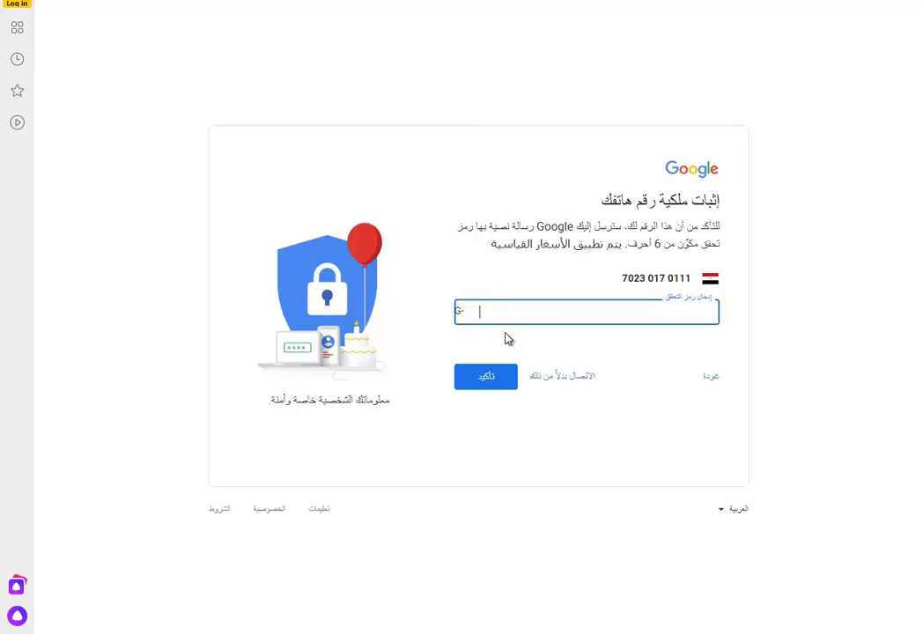
pyautogui.press('Return')
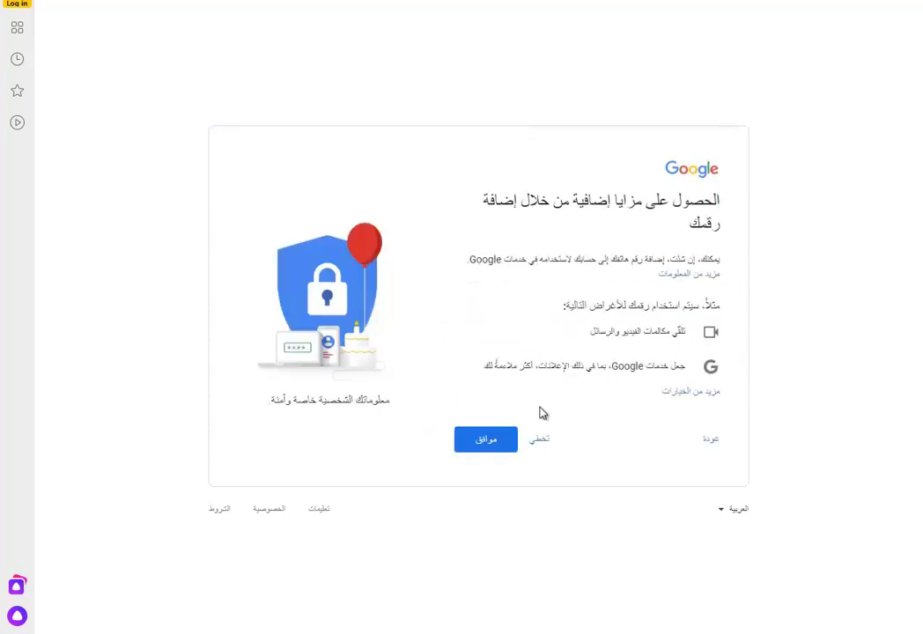
pyautogui.click(497, 439)
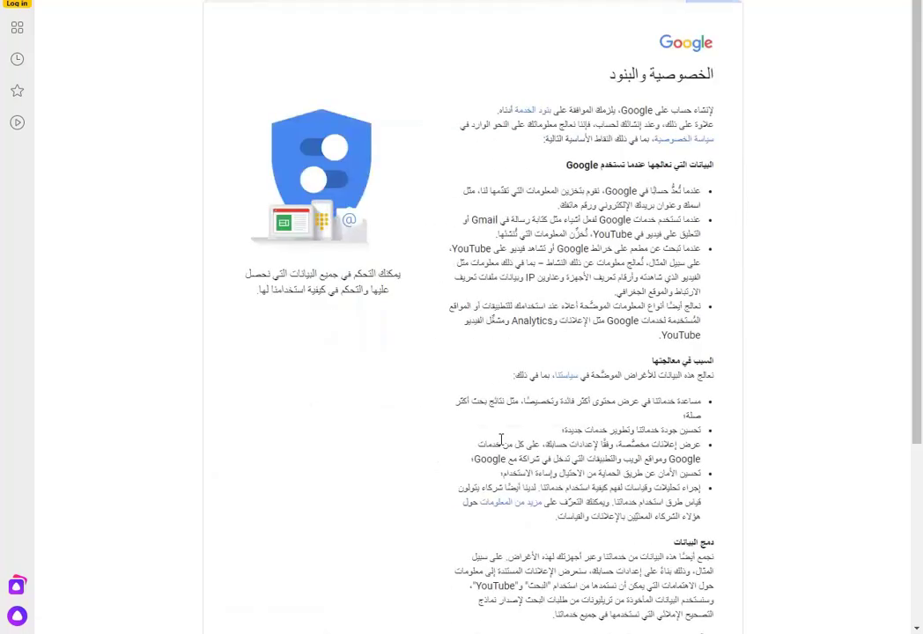
pyautogui.scroll(-5, 537, 440)
pyautogui.click(457, 543)
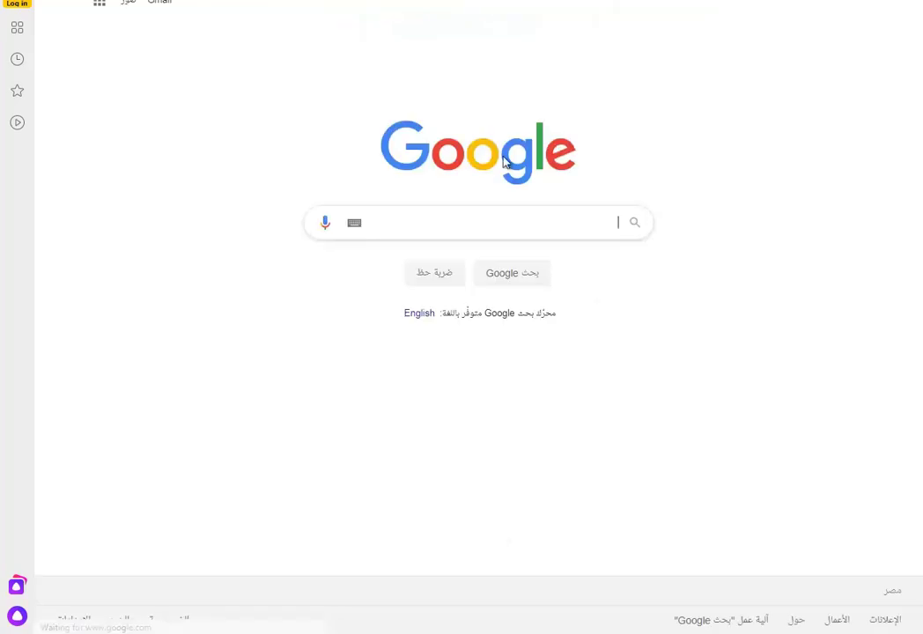
# - Check the new account's email in the account summary, then open YouTube from Google apps
pyautogui.click(63, 9)
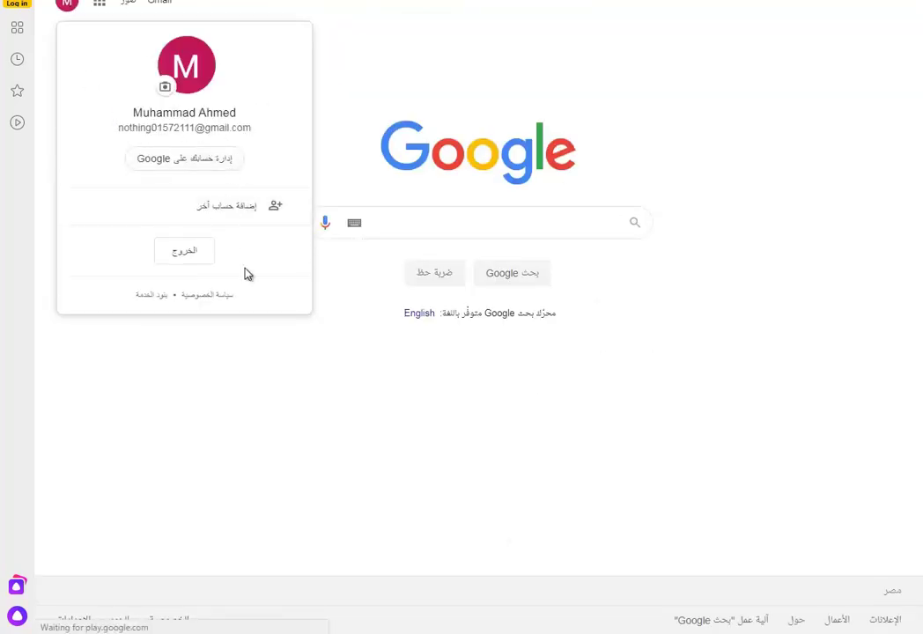
pyautogui.tripleClick(232, 128)
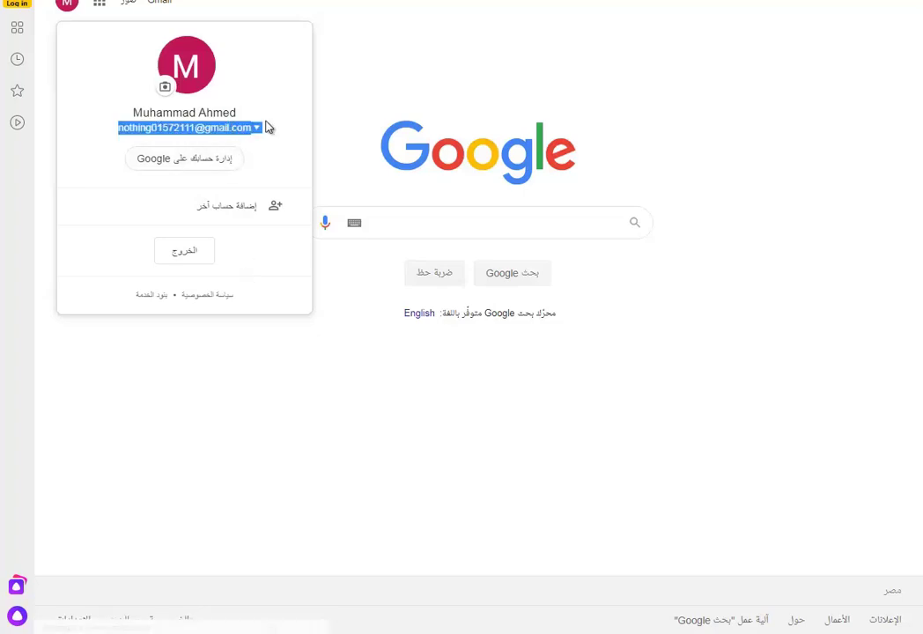
pyautogui.click(381, 107)
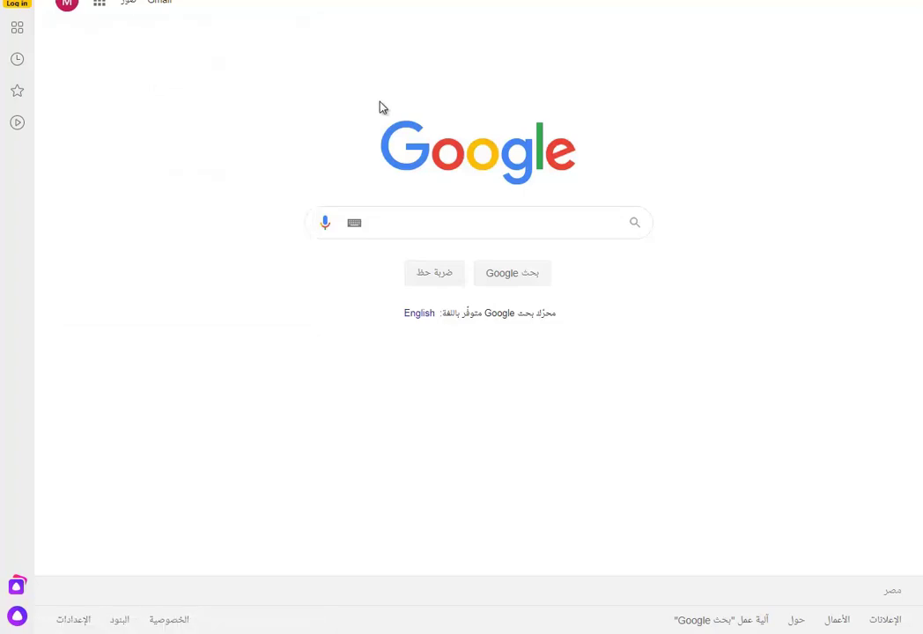
pyautogui.click(100, 7)
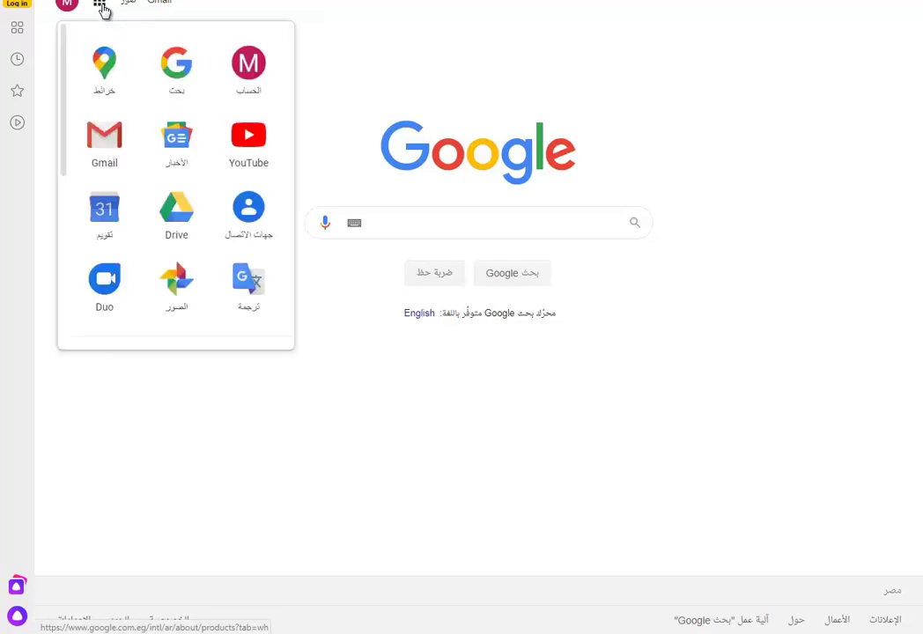
pyautogui.click(250, 143)
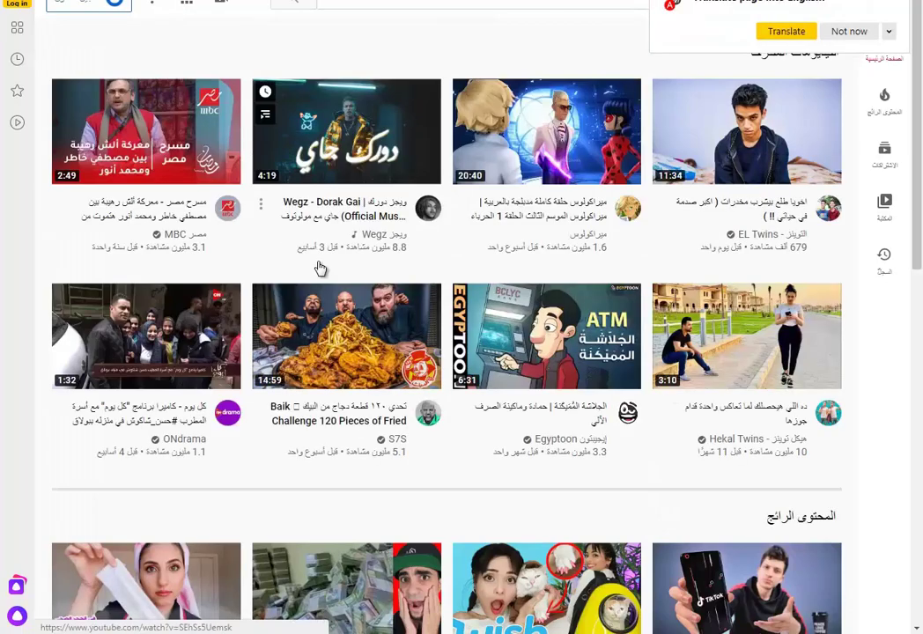
# - Dismiss the translation offer and sign in to YouTube with the new account
pyautogui.click(851, 35)
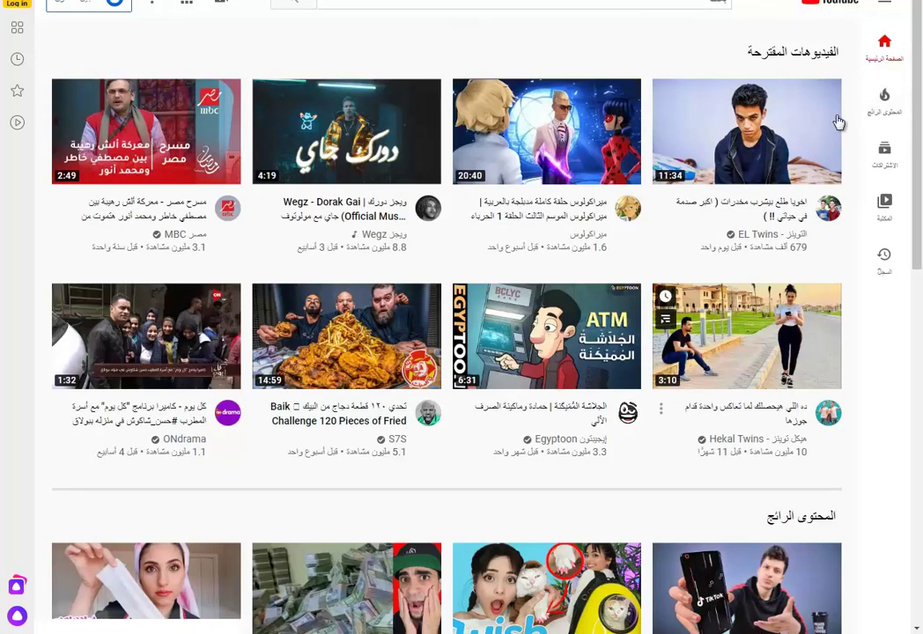
pyautogui.click(112, 4)
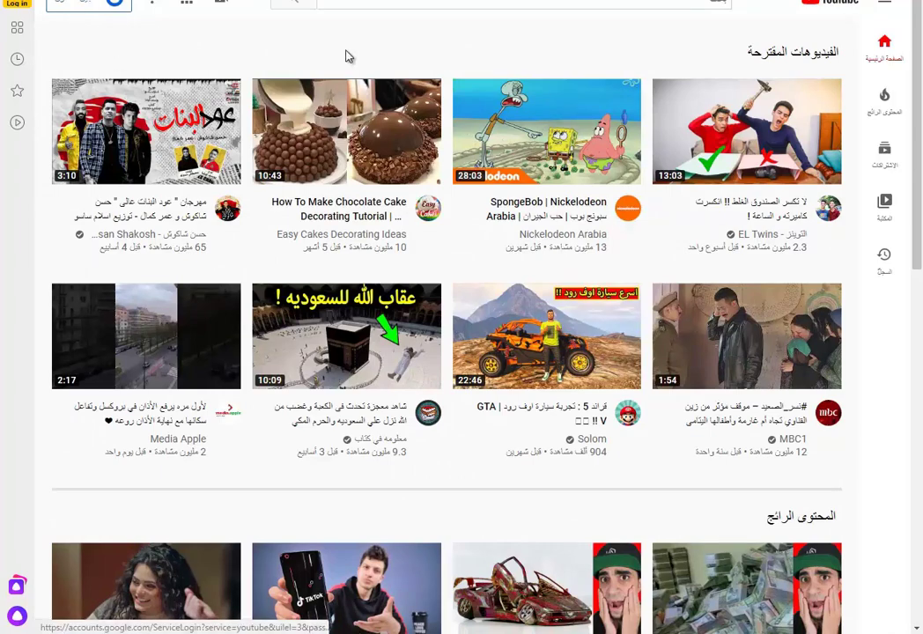
pyautogui.click(887, 6)
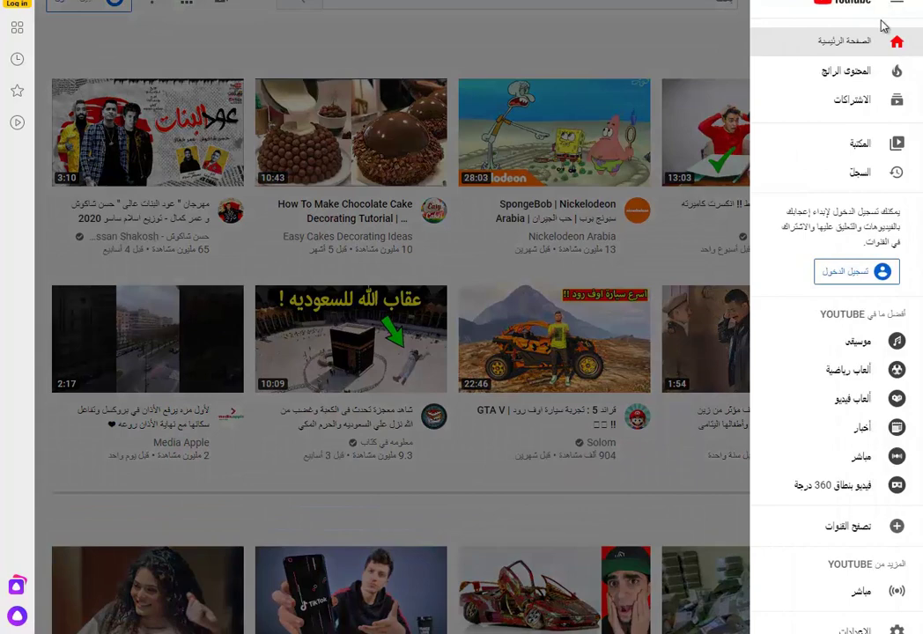
pyautogui.click(859, 279)
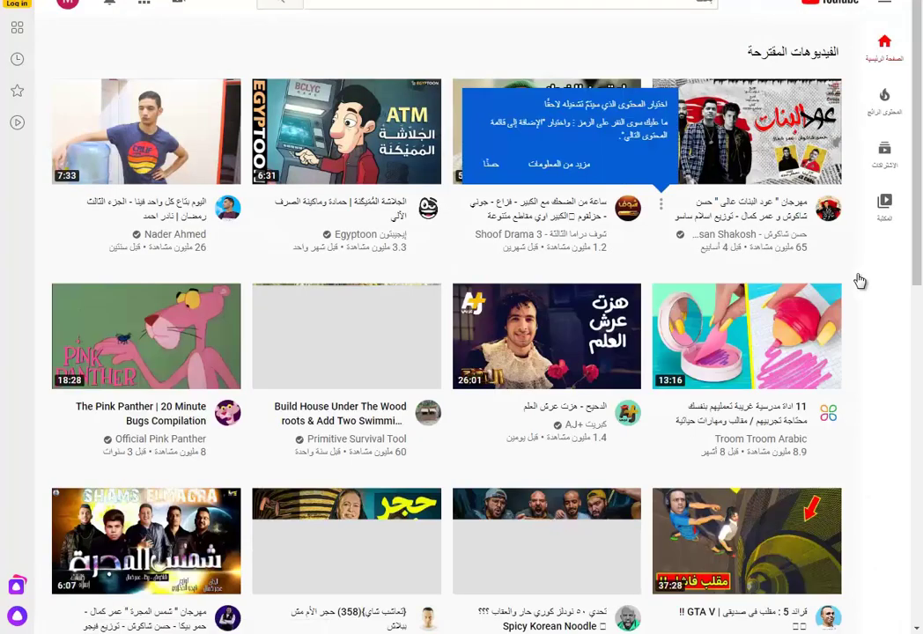
# - Open the YouTube account menu and choose to create a new channel
pyautogui.click(69, 13)
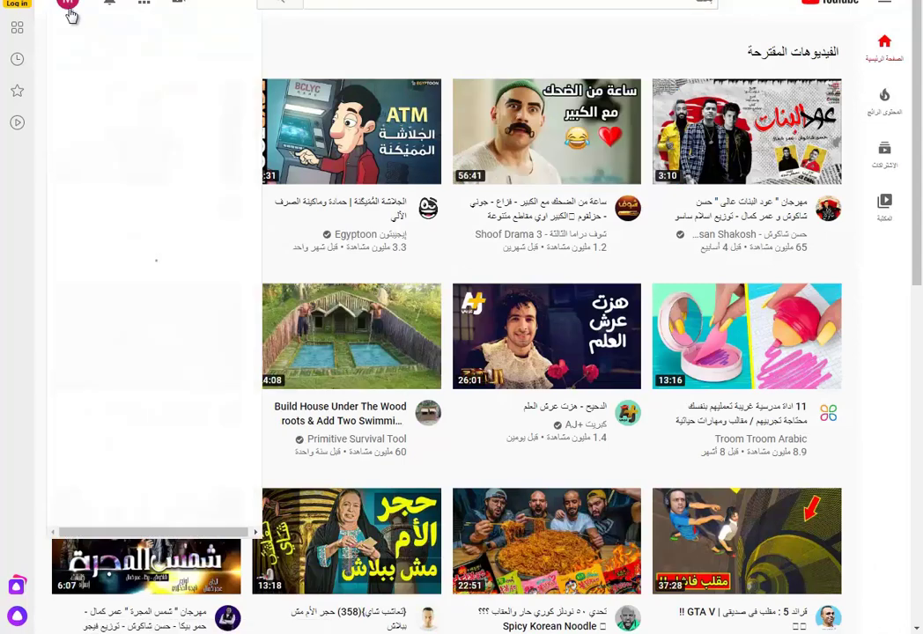
pyautogui.moveTo(139, 46); pyautogui.dragTo(199, 46)
pyautogui.rightClick(201, 46)
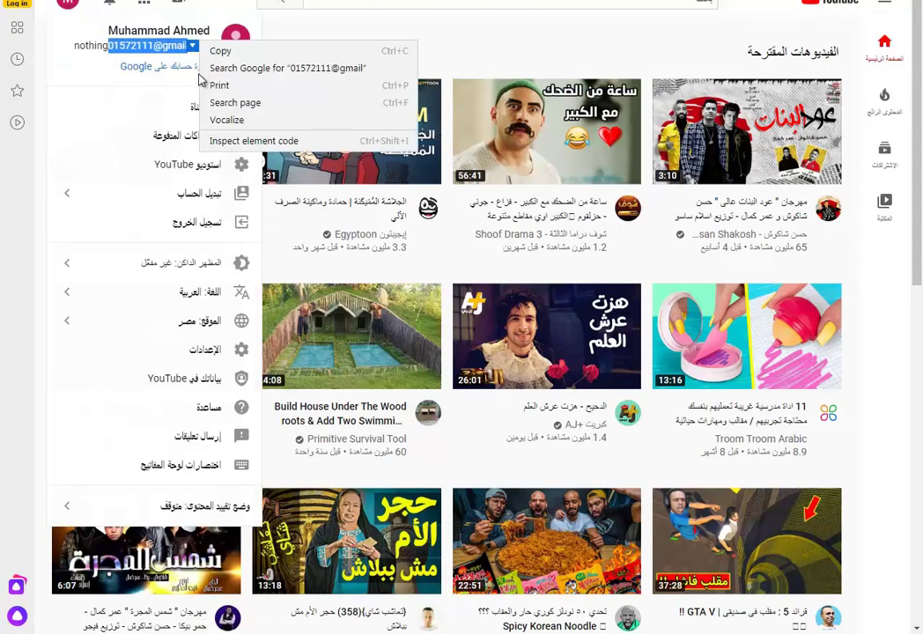
pyautogui.click(158, 46)
pyautogui.doubleClick(170, 46)
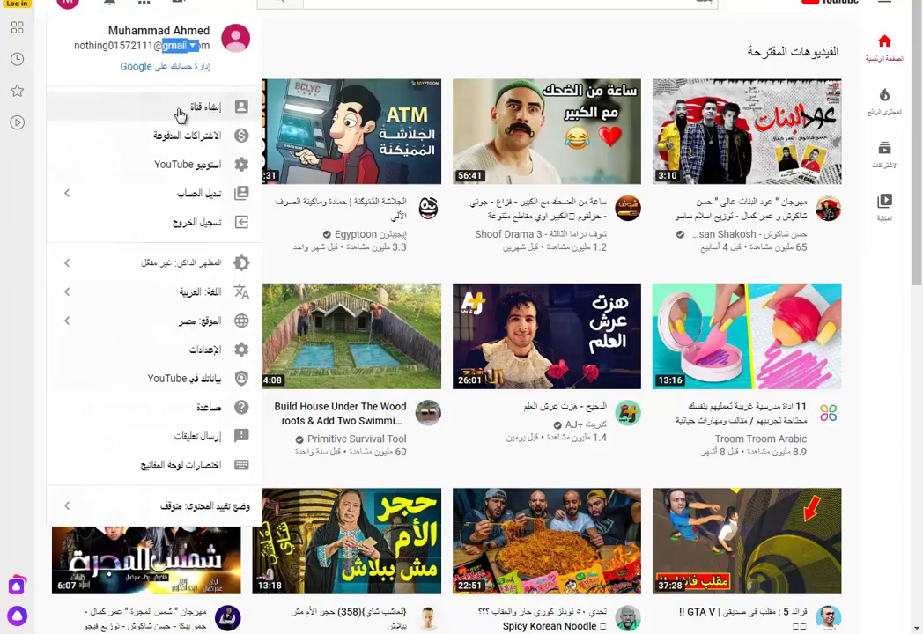
pyautogui.click(145, 109)
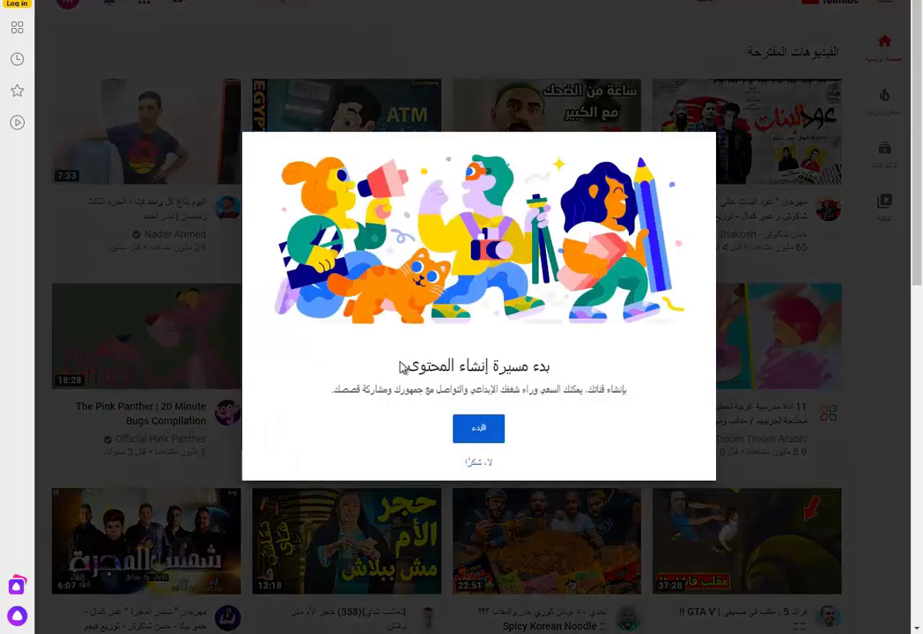
# - Begin channel creation and select the option to use the account's own name
pyautogui.moveTo(413, 371); pyautogui.dragTo(556, 382)
pyautogui.click(480, 430)
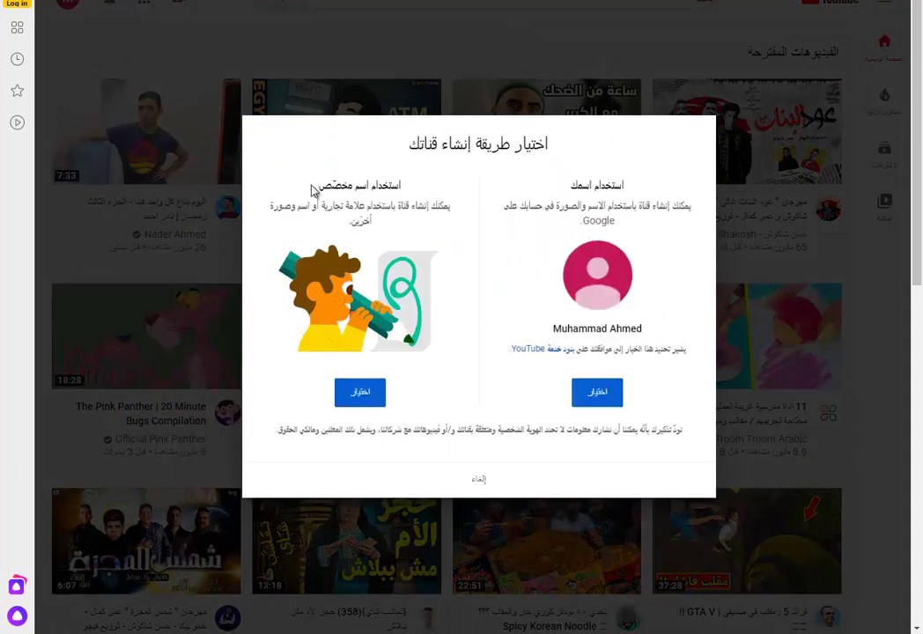
pyautogui.moveTo(313, 190); pyautogui.dragTo(401, 186)
pyautogui.moveTo(546, 194); pyautogui.dragTo(651, 193)
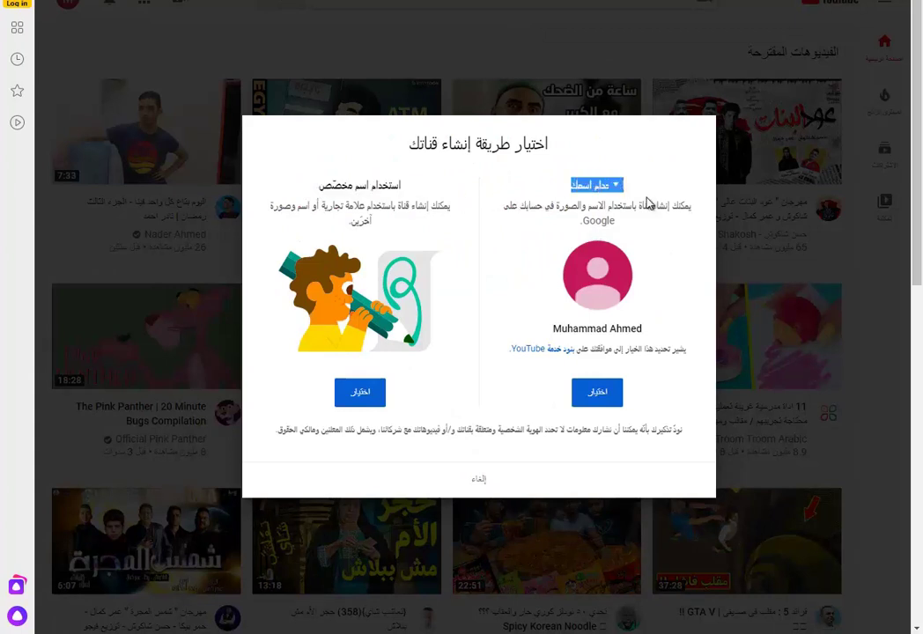
pyautogui.click(648, 202)
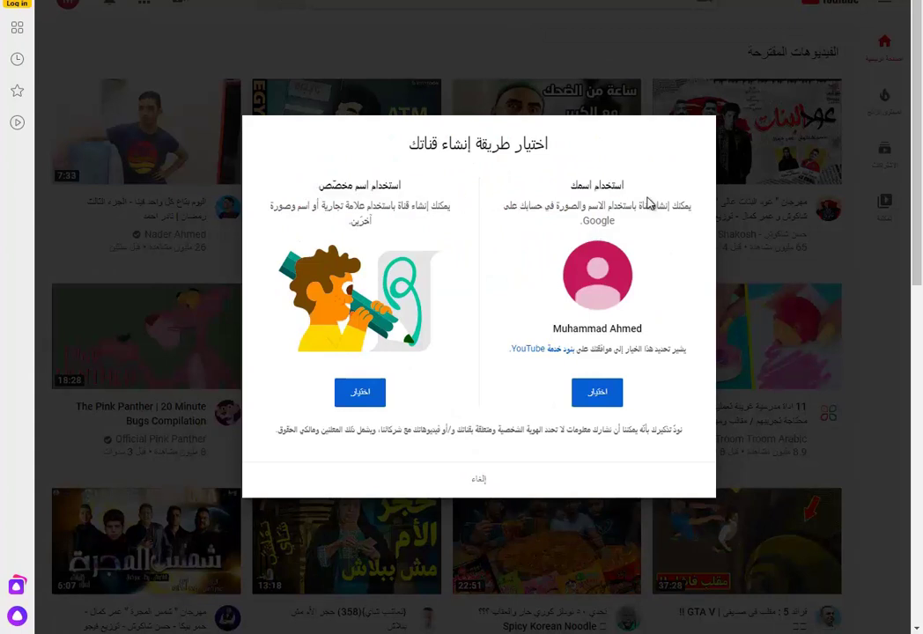
pyautogui.click(597, 396)
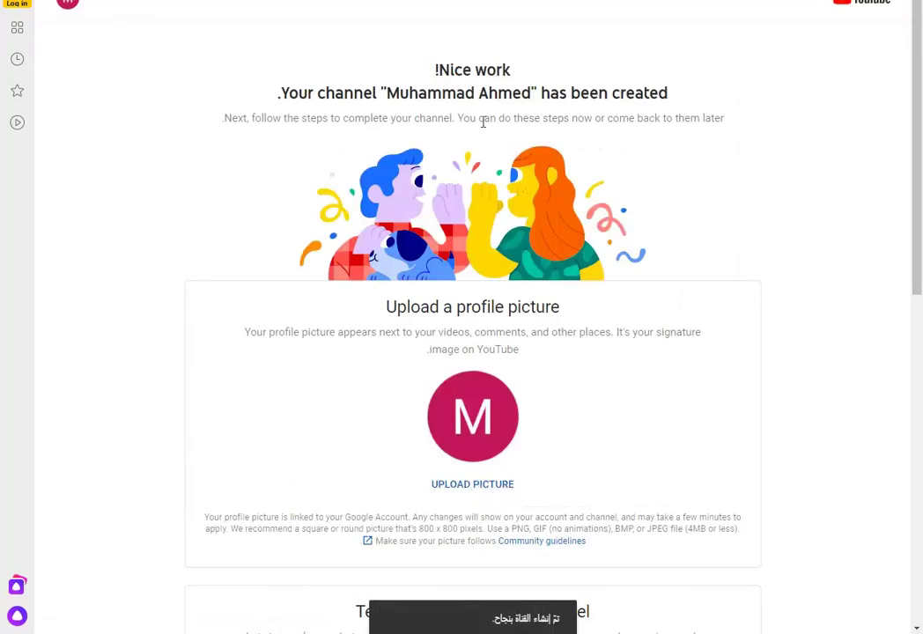
pyautogui.moveTo(308, 92); pyautogui.dragTo(719, 117)
pyautogui.click(552, 90)
pyautogui.moveTo(542, 92); pyautogui.dragTo(669, 95)
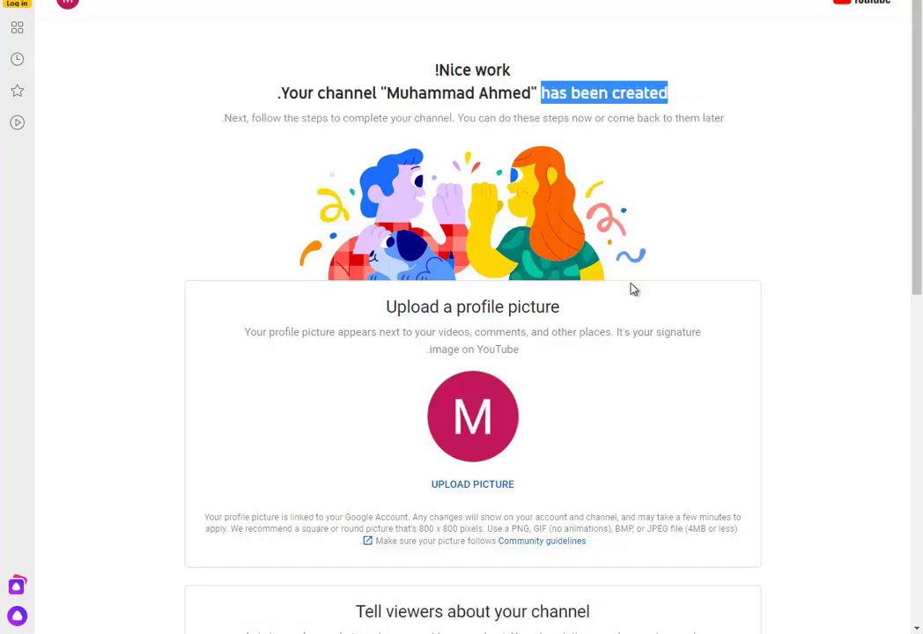
pyautogui.moveTo(391, 307); pyautogui.dragTo(451, 307)
pyautogui.moveTo(572, 310); pyautogui.dragTo(568, 309)
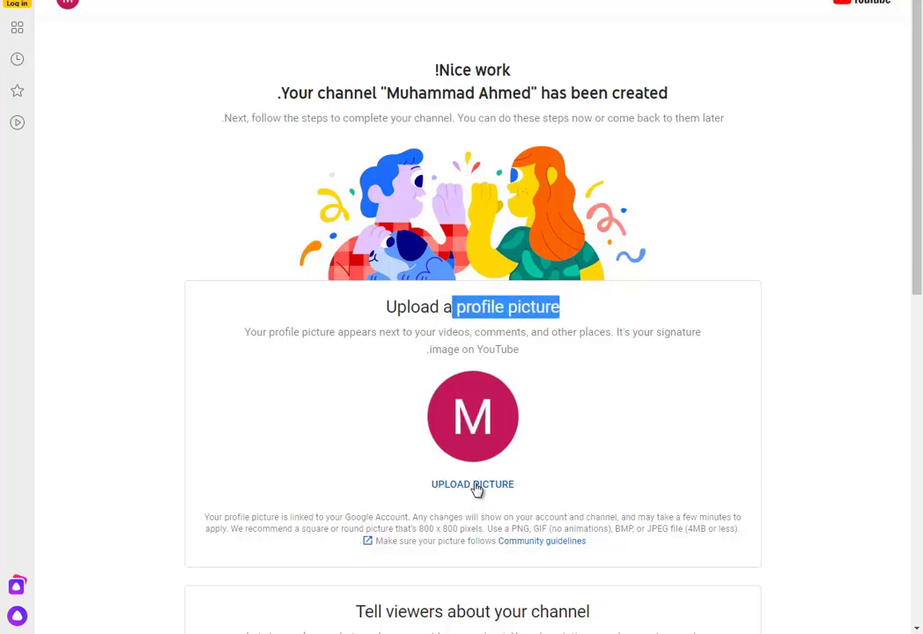
pyautogui.scroll(-2, 506, 491)
pyautogui.click(494, 345)
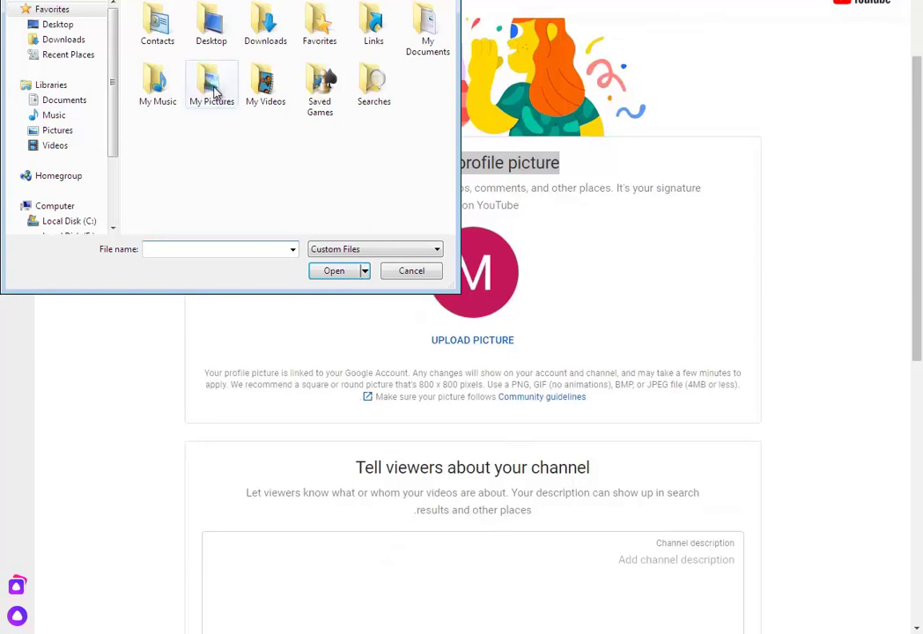
pyautogui.doubleClick(212, 88)
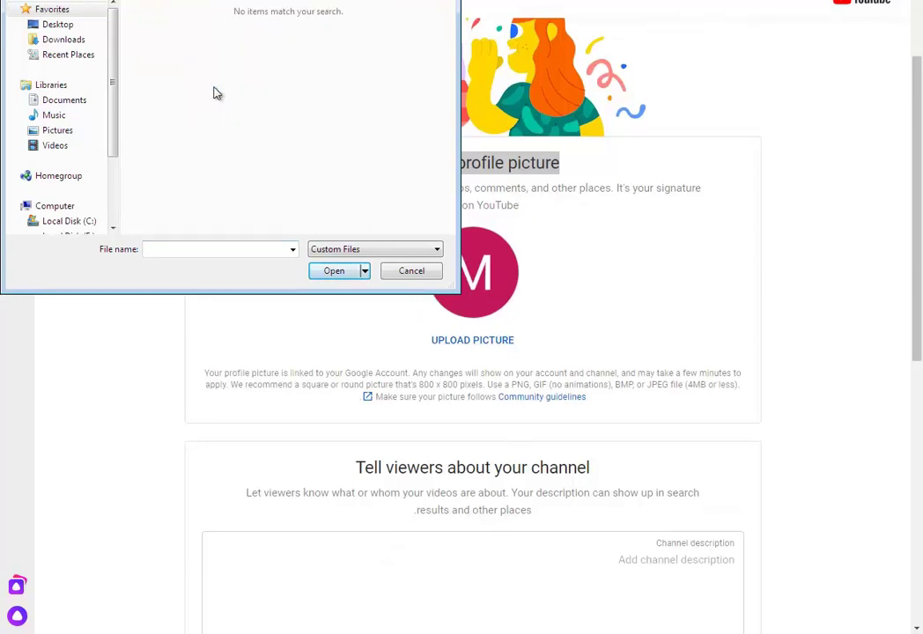
pyautogui.click(214, 91)
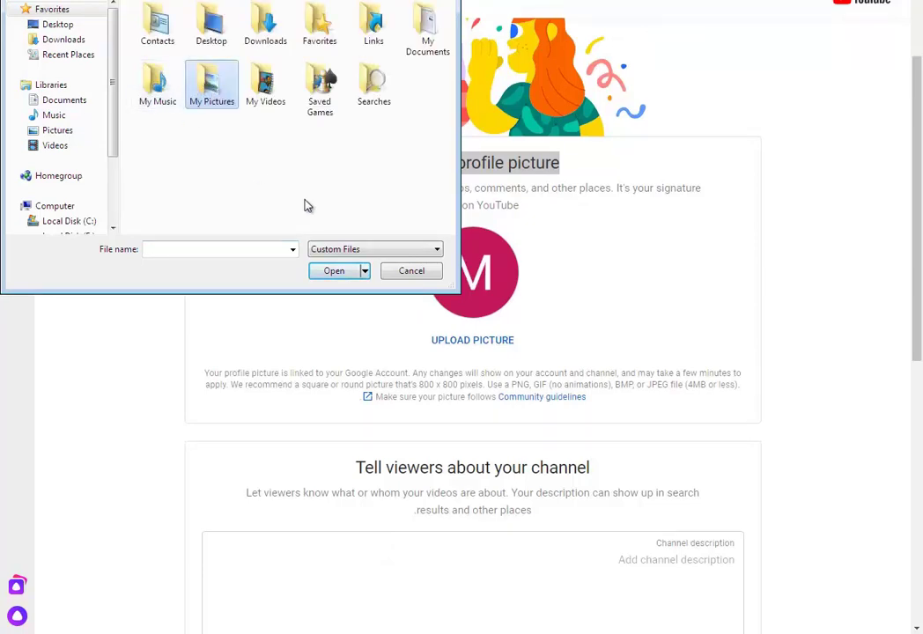
pyautogui.doubleClick(212, 88)
pyautogui.click(393, 274)
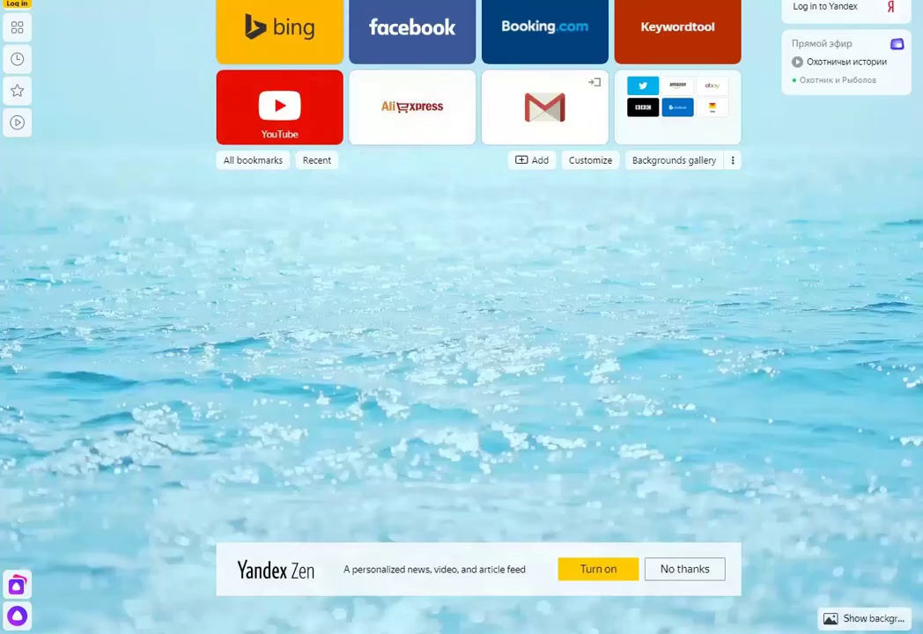
# - Search Google for 'profile picture'
pyautogui.write('profile')
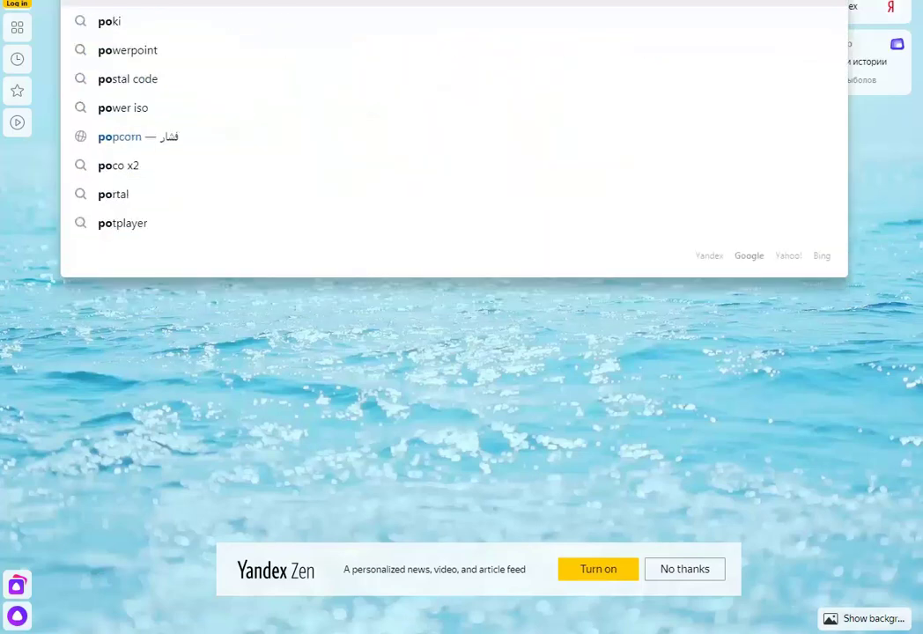
pyautogui.press('Down')
pyautogui.press('Down')
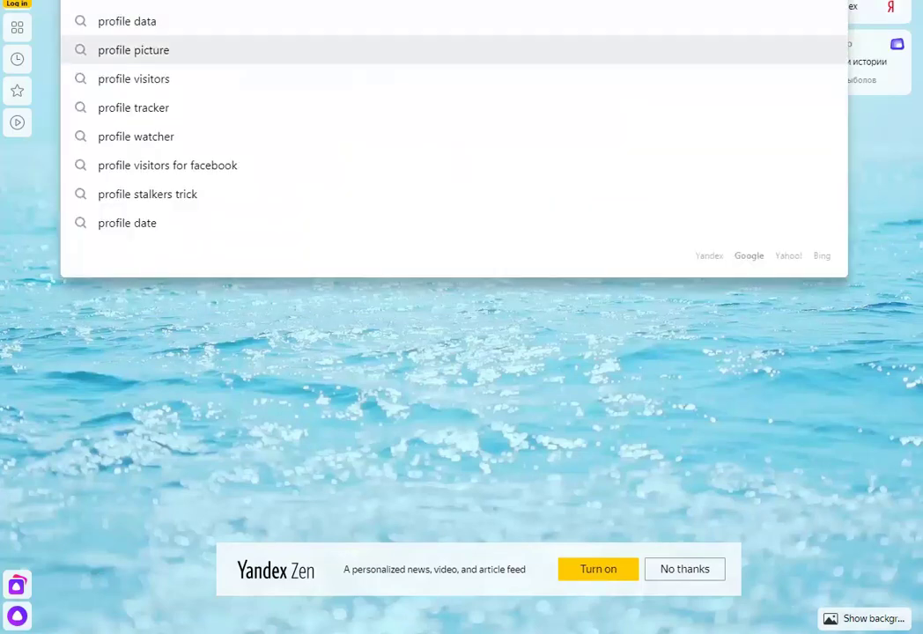
pyautogui.press('Return')
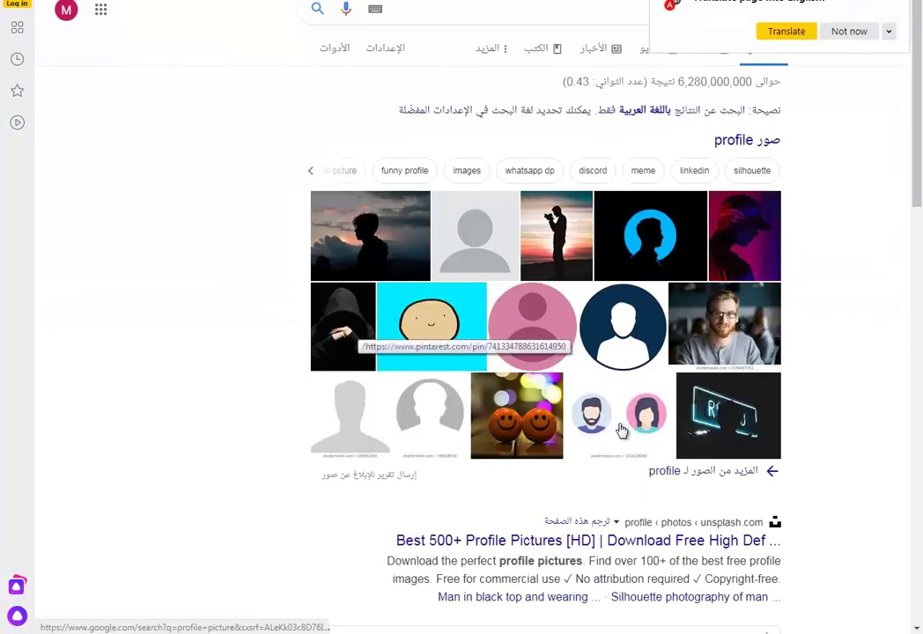
# - Save the blue silhouette image from the Images results into the Downloads folder
pyautogui.click(649, 245)
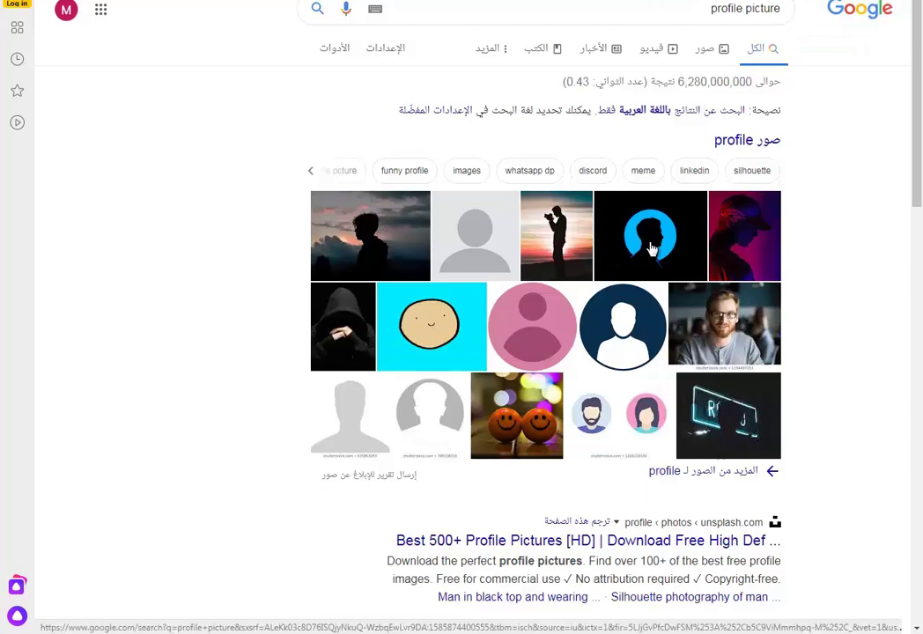
pyautogui.click(649, 249)
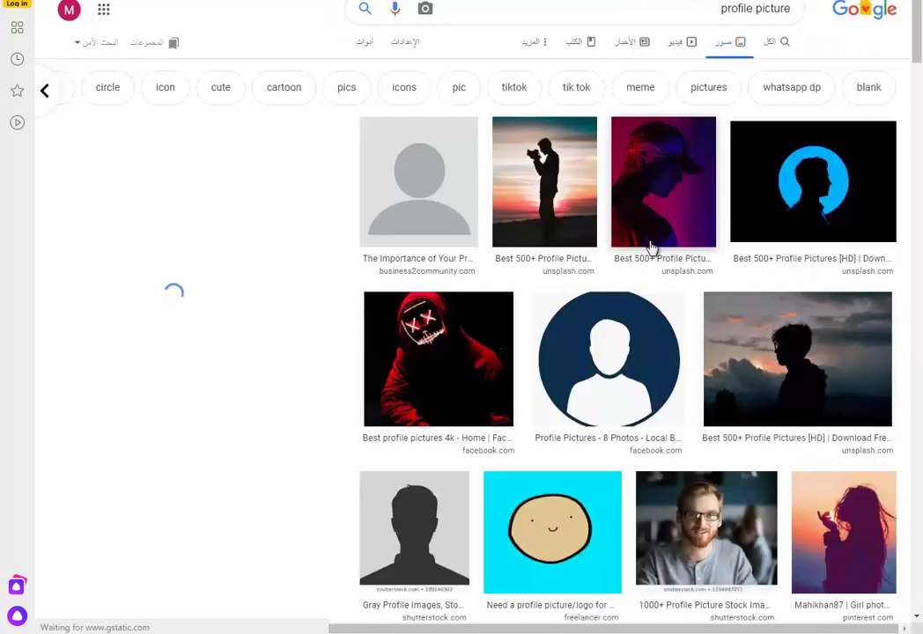
pyautogui.click(811, 185)
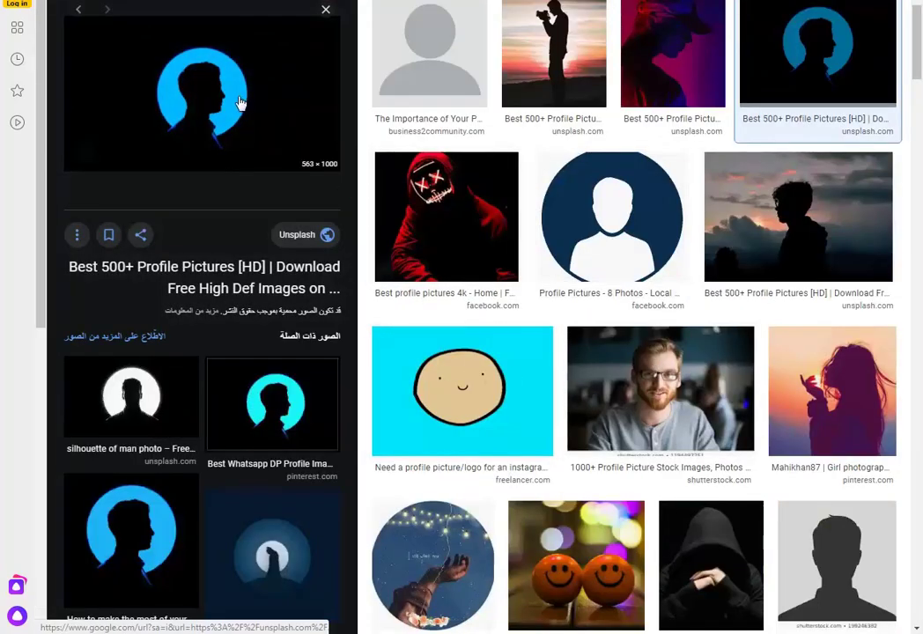
pyautogui.rightClick(240, 99)
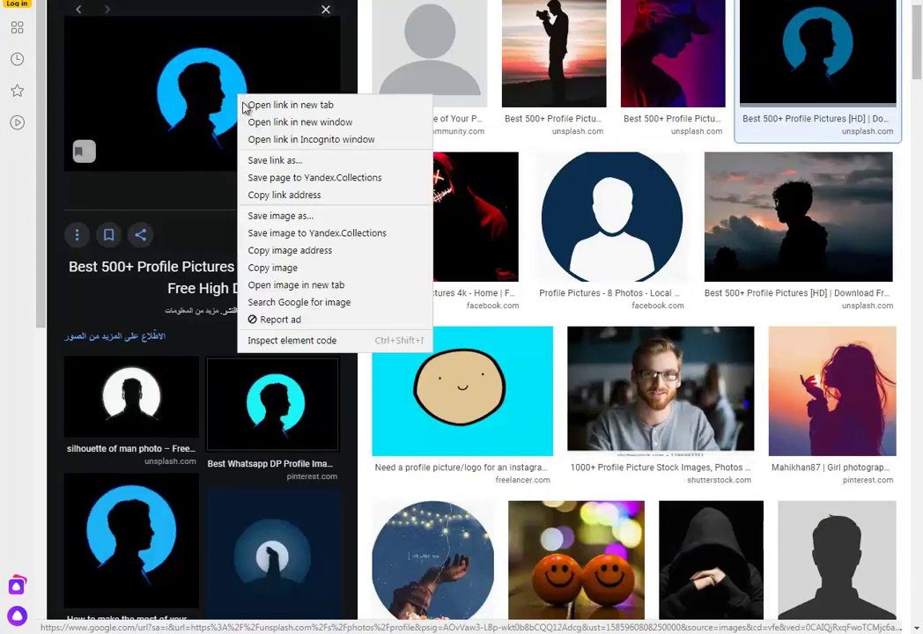
pyautogui.click(298, 216)
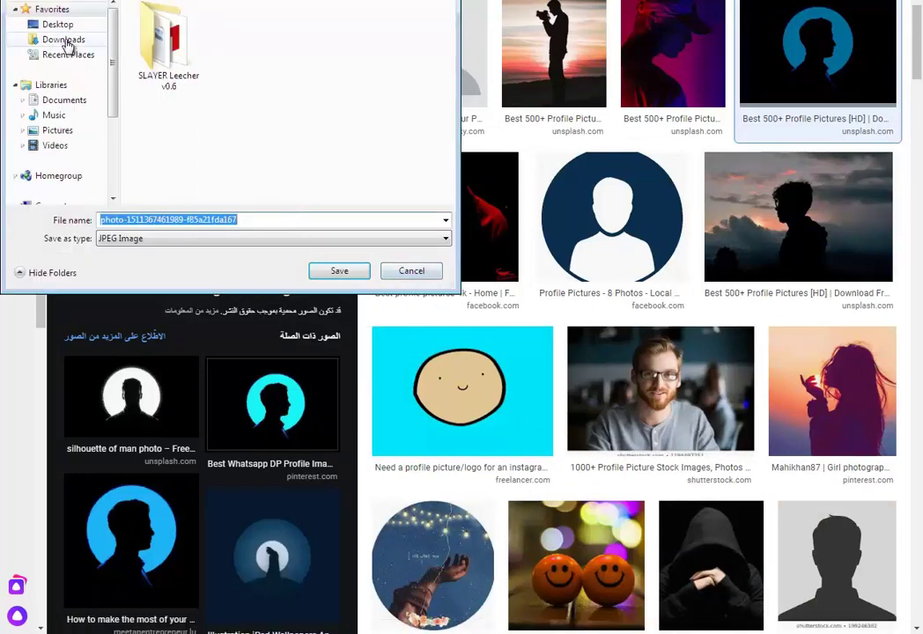
pyautogui.click(65, 39)
pyautogui.click(339, 271)
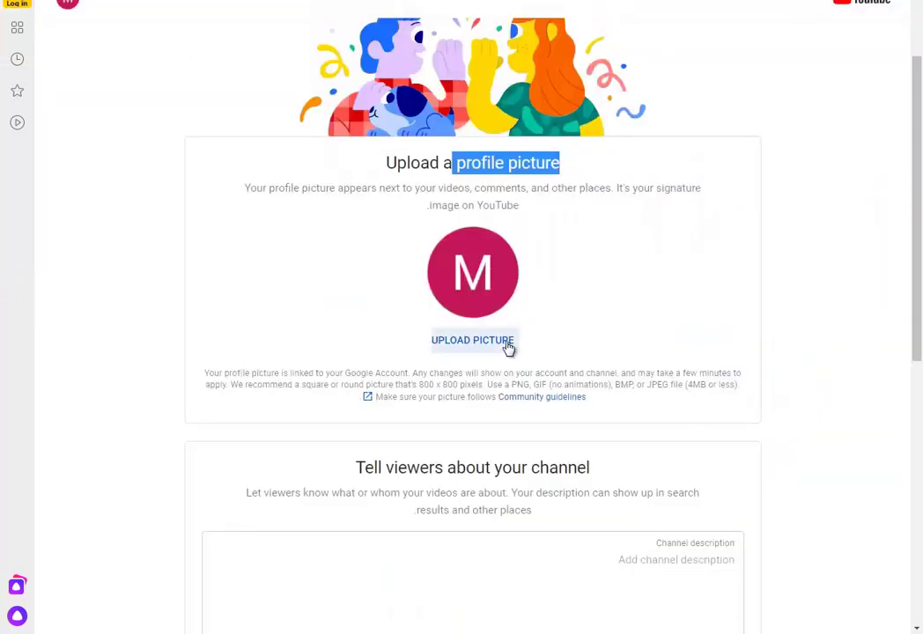
# - Upload the downloaded blue silhouette image from Downloads as the channel avatar
pyautogui.click(508, 347)
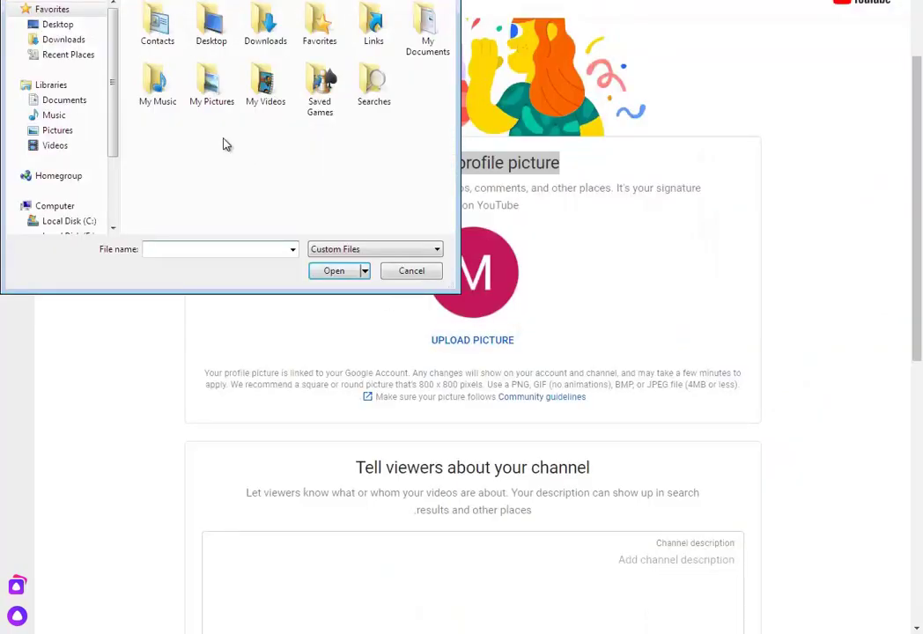
pyautogui.click(63, 40)
pyautogui.doubleClick(225, 56)
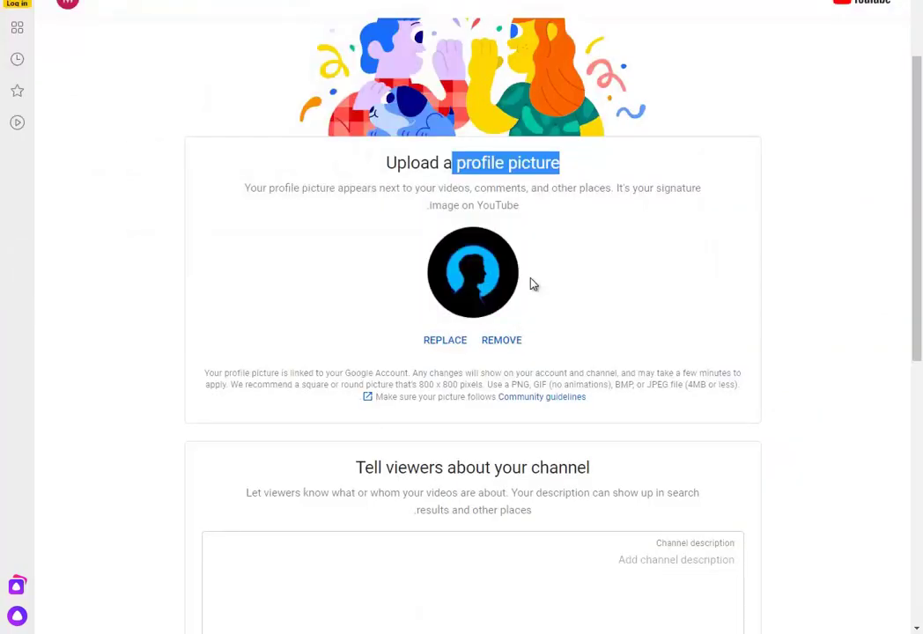
pyautogui.click(546, 354)
# - Open Replace but cancel the file picker, keeping the silhouette avatar, and open Community guidelines
pyautogui.click(451, 345)
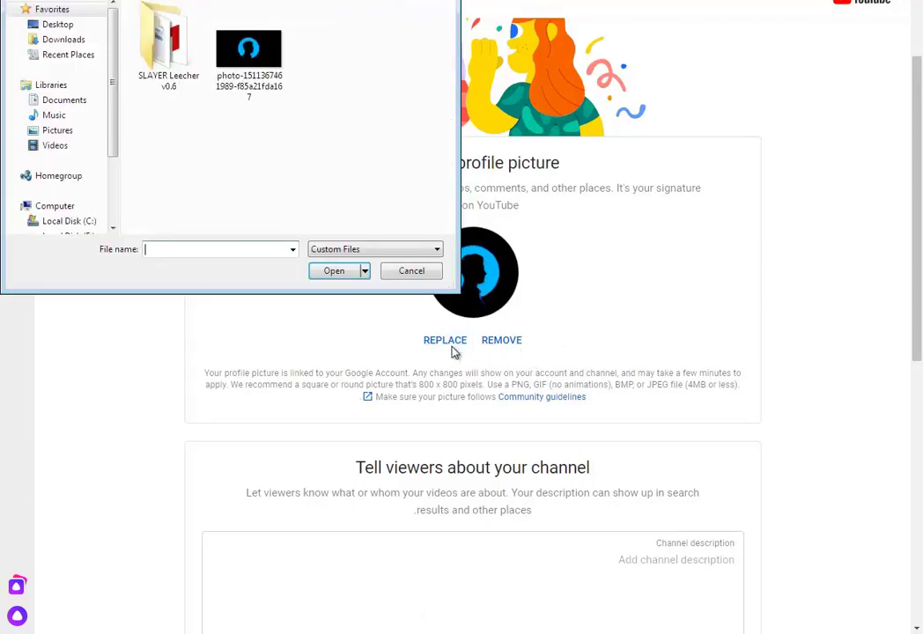
pyautogui.click(411, 271)
pyautogui.click(502, 398)
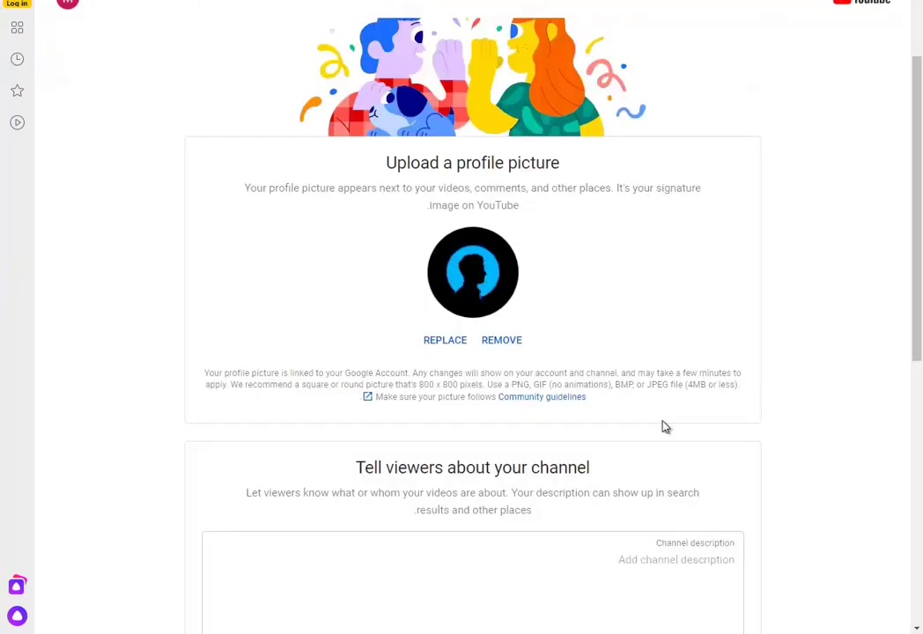
pyautogui.moveTo(358, 468); pyautogui.dragTo(578, 493)
# - Enter 'شاح او وصف' as the channel description
pyautogui.click(599, 493)
pyautogui.scroll(-2, 599, 492)
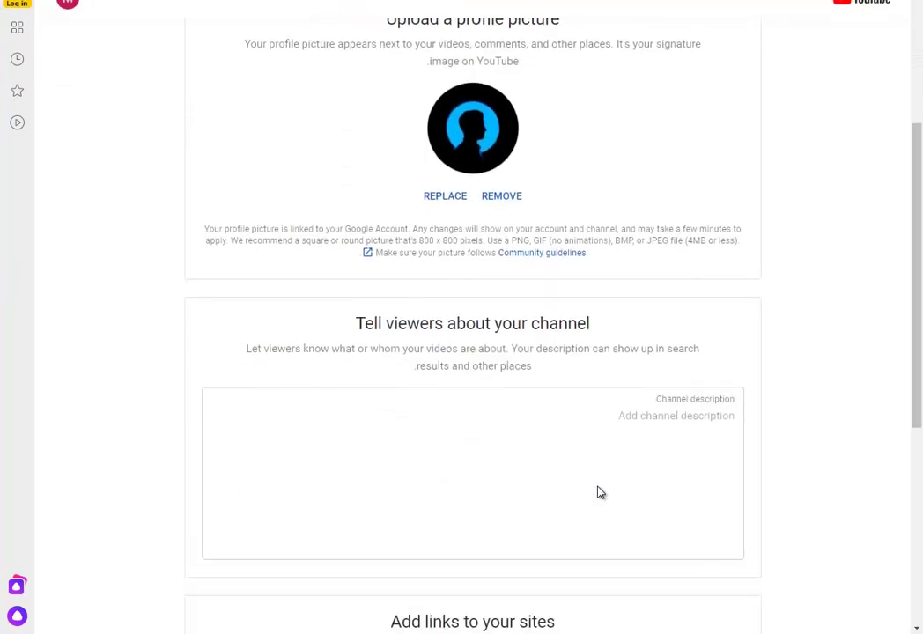
pyautogui.click(731, 407)
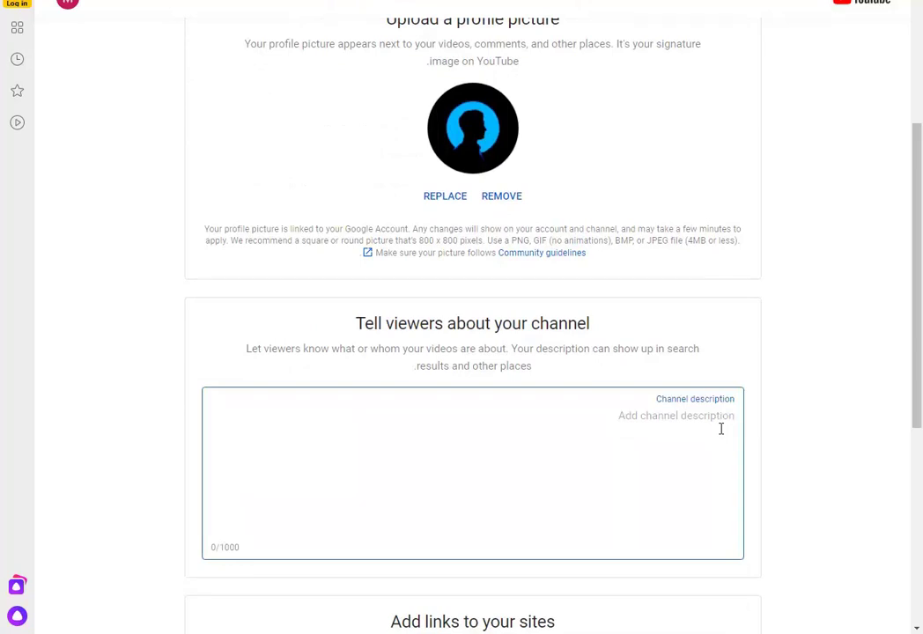
pyautogui.write('شا')
pyautogui.write('ح او وصف للقناة بتاعتك')
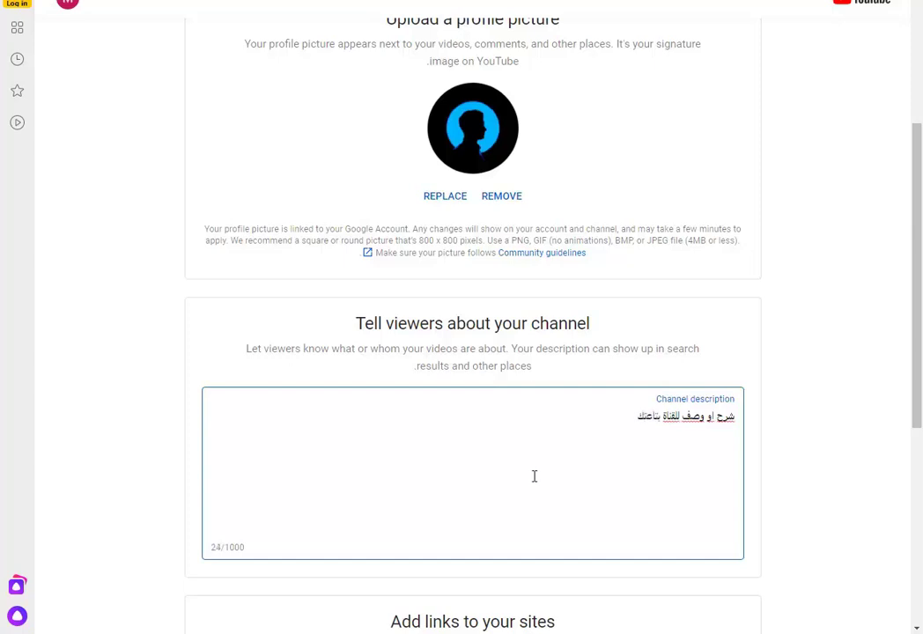
pyautogui.scroll(-2, 534, 476)
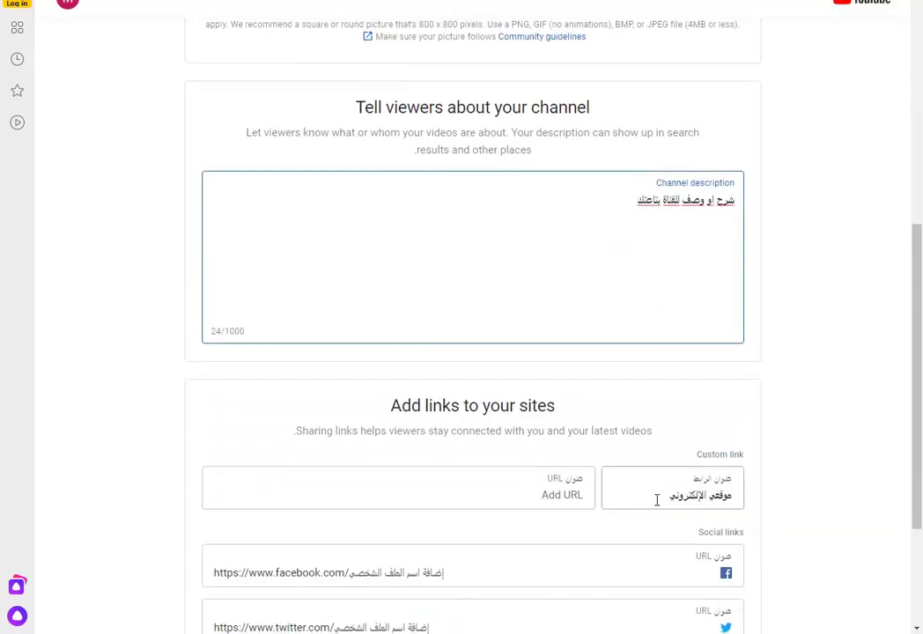
pyautogui.click(657, 500)
pyautogui.click(528, 495)
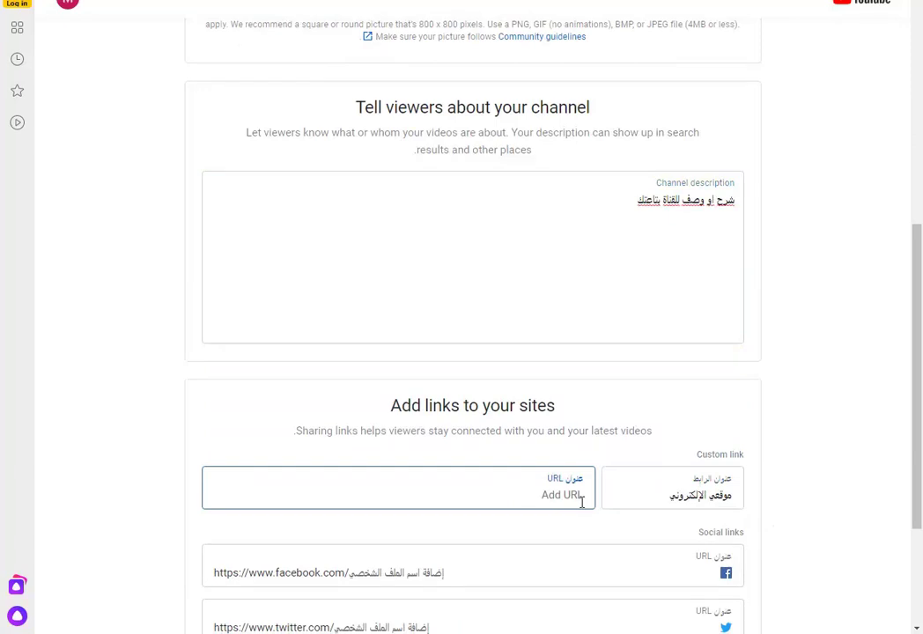
pyautogui.write('ص')
pyautogui.press('BackSpace')
pyautogui.press('BackSpace')
pyautogui.press('BackSpace')
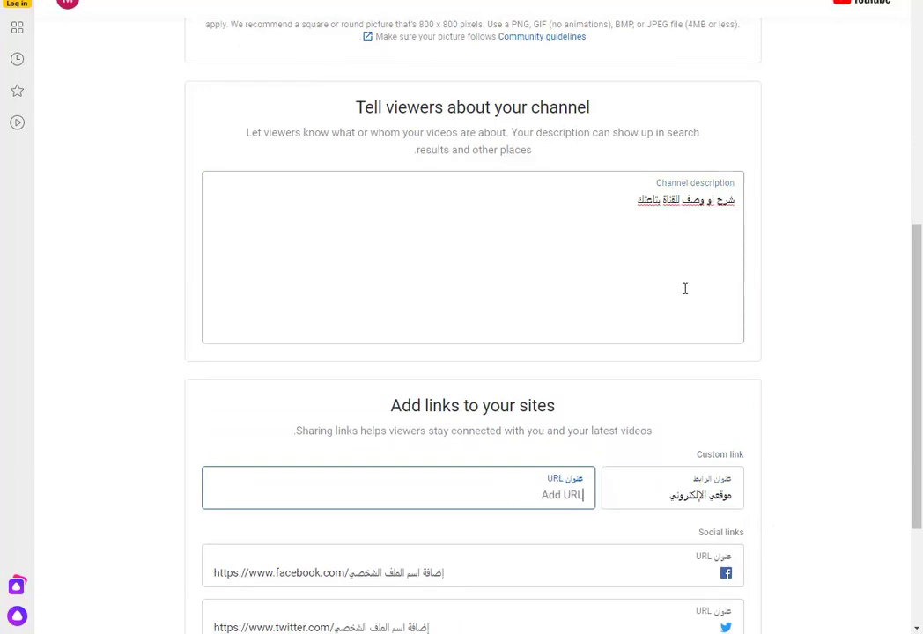
pyautogui.write('www.mit3mr.com')
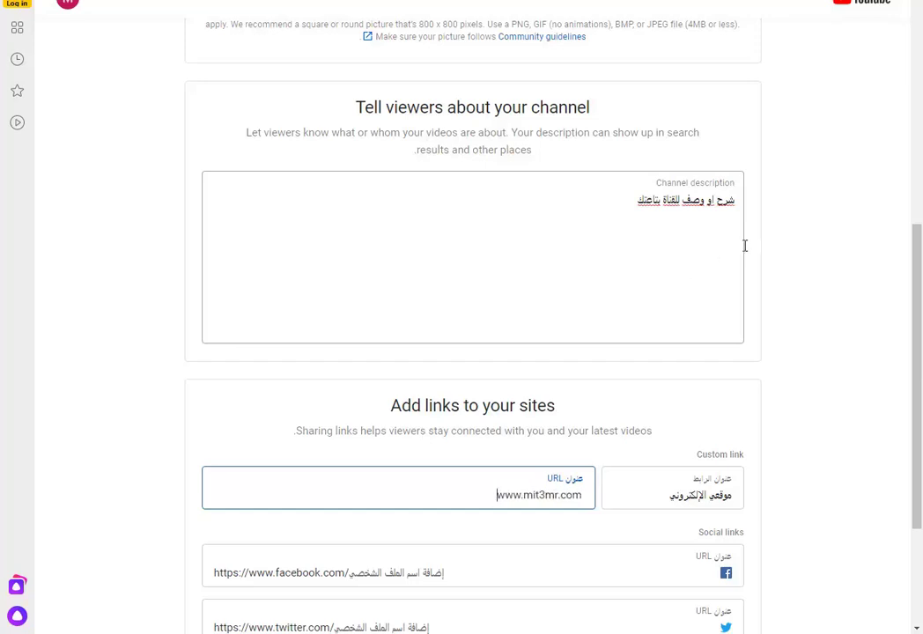
# - Enter mit3mr as the Facebook, Twitter and Instagram profile links and save the channel details
pyautogui.scroll(-2, 753, 249)
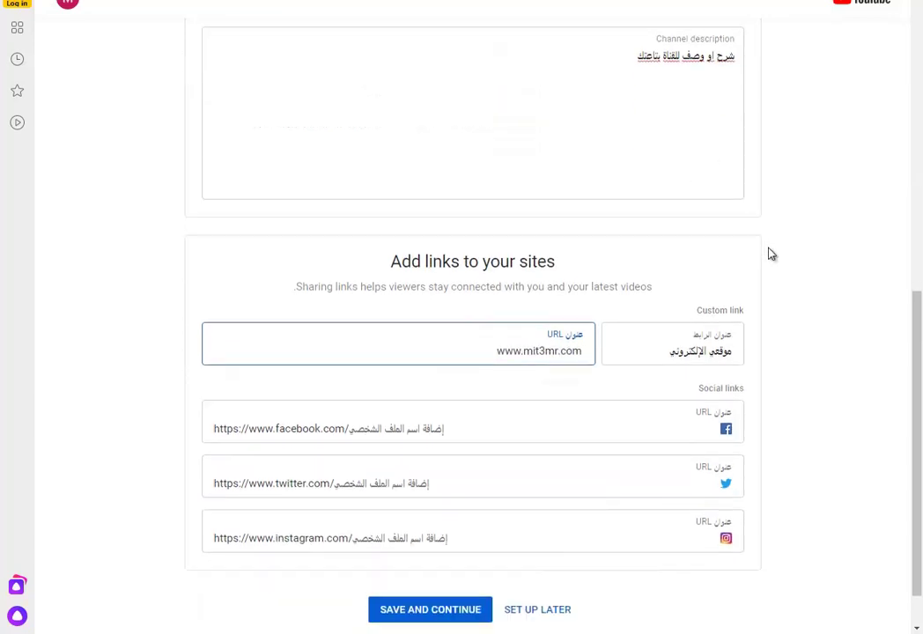
pyautogui.click(699, 429)
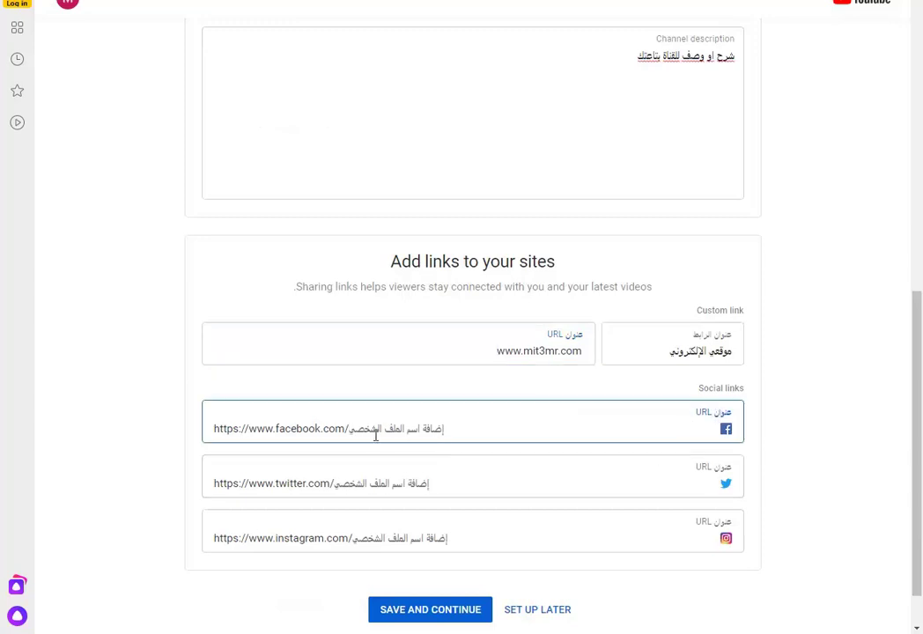
pyautogui.write('mit3mr')
pyautogui.click(688, 484)
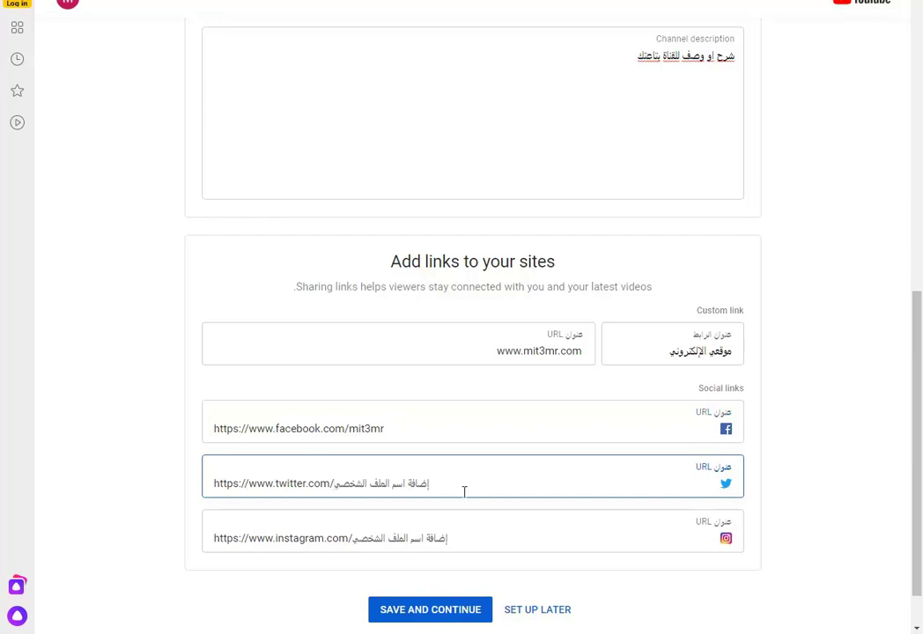
pyautogui.write('mit3mr')
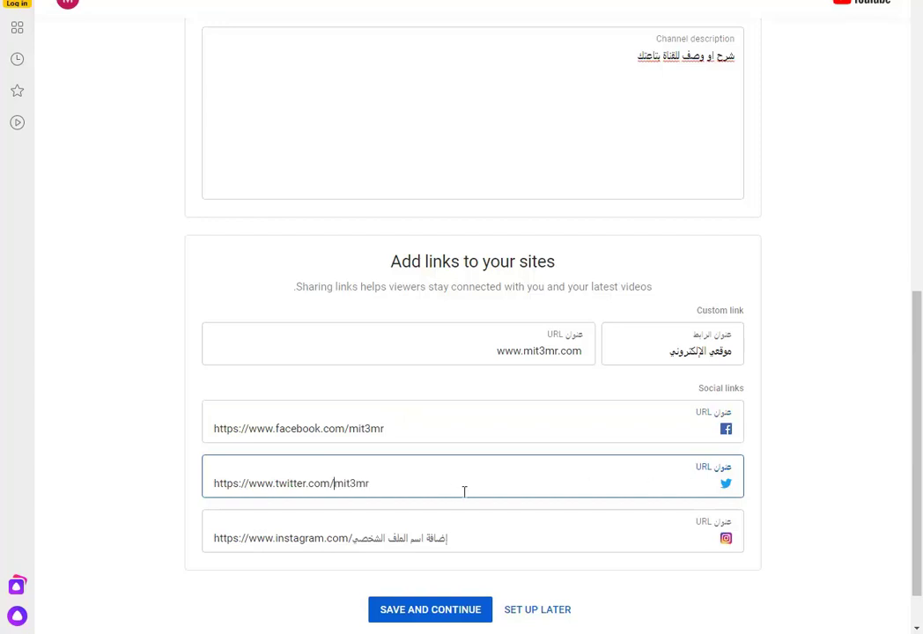
pyautogui.click(441, 543)
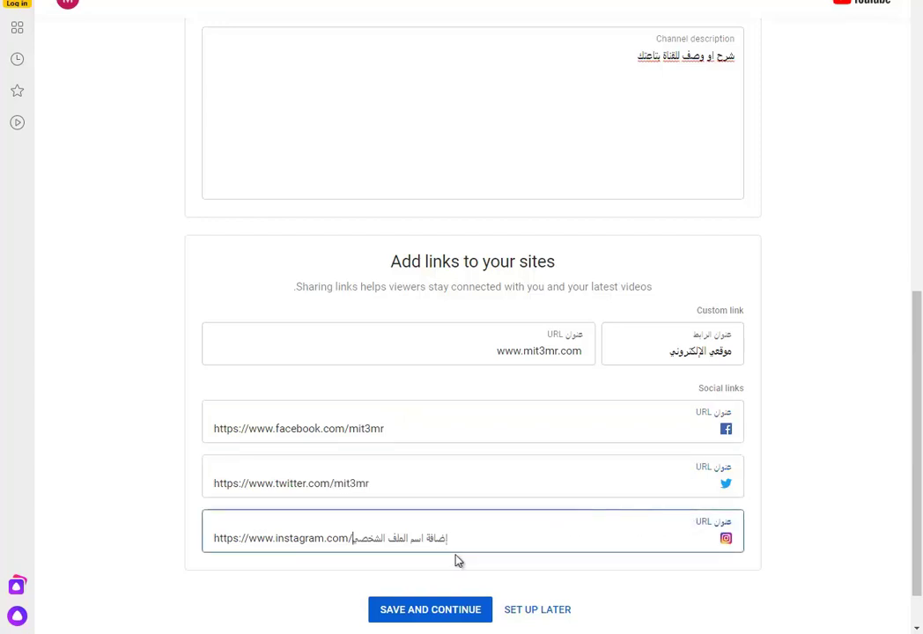
pyautogui.write('mit3mr')
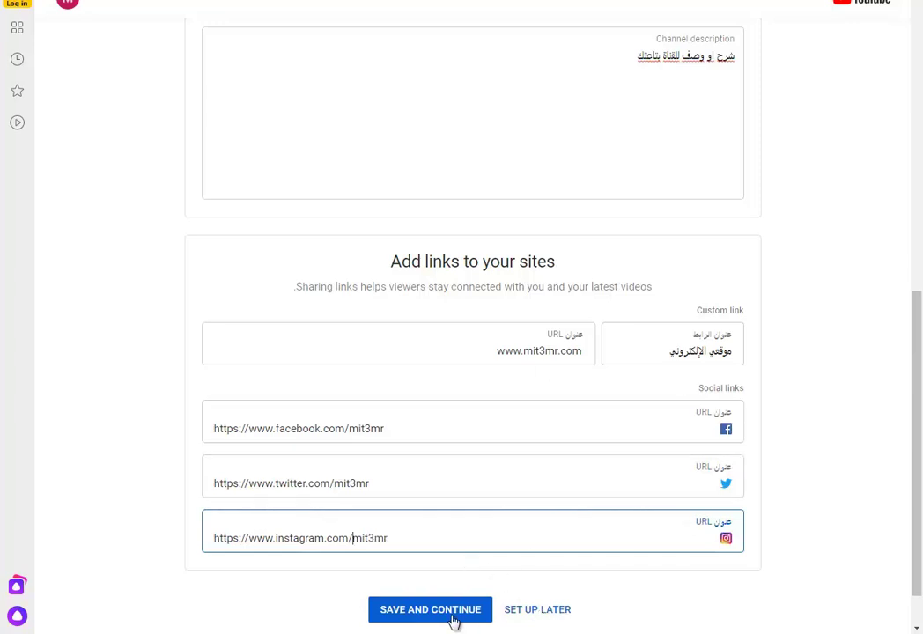
pyautogui.click(413, 620)
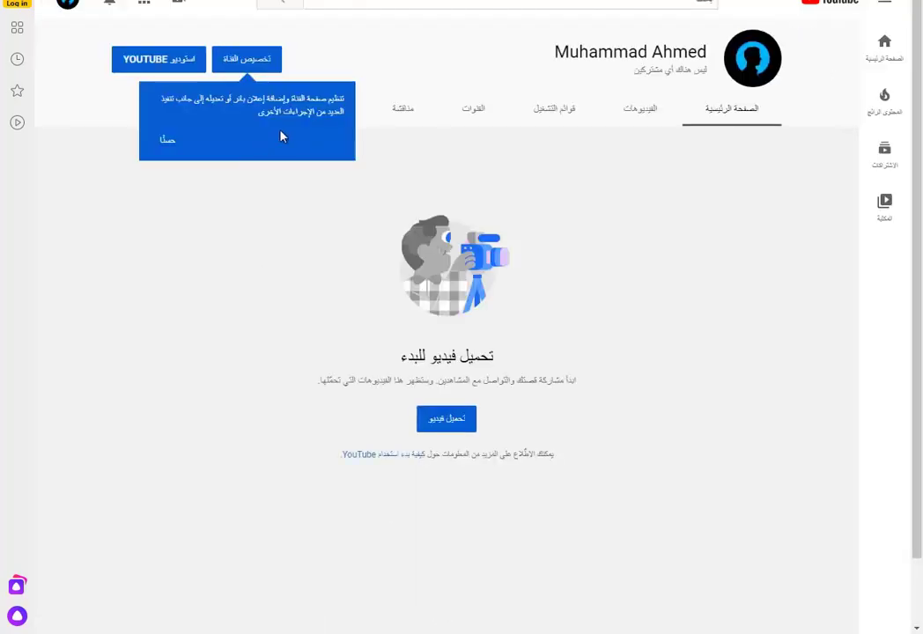
# - Dismiss the channel tip card and open the Customize channel view
pyautogui.click(166, 139)
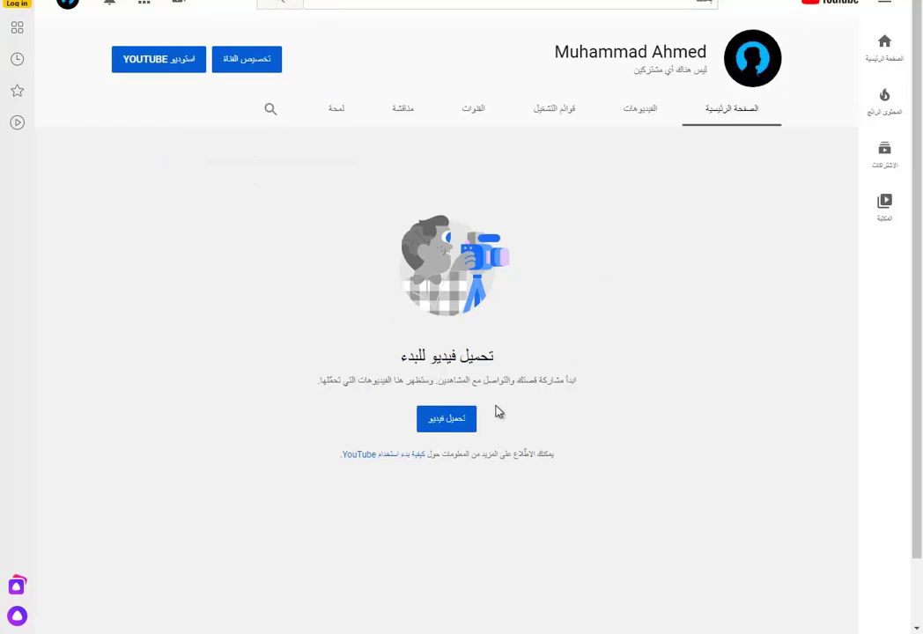
pyautogui.click(245, 68)
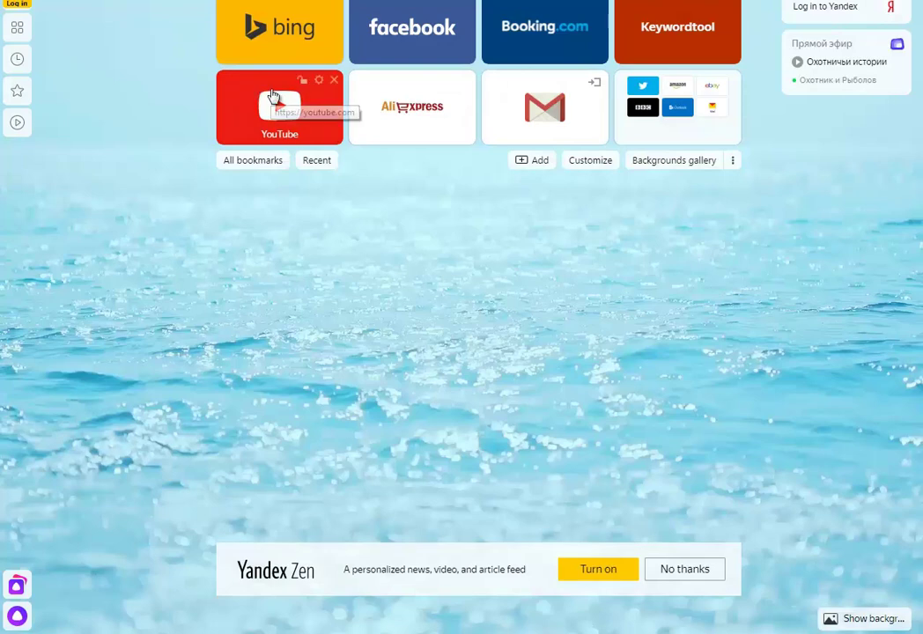
# - Search Google for 'cover photo' and show more image results
pyautogui.write('cover')
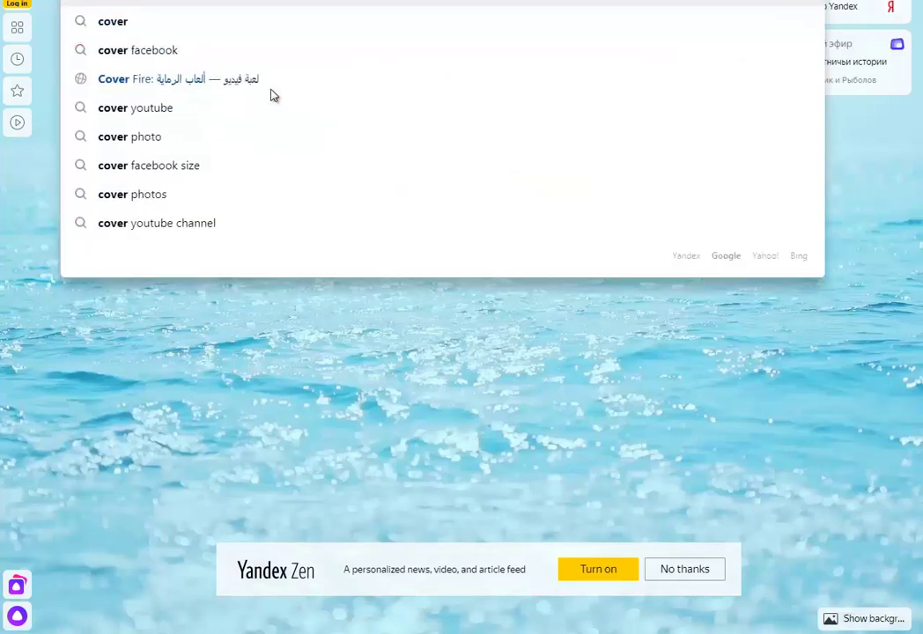
pyautogui.press('Down')
pyautogui.press('Down')
pyautogui.press('Down')
pyautogui.press('Down')
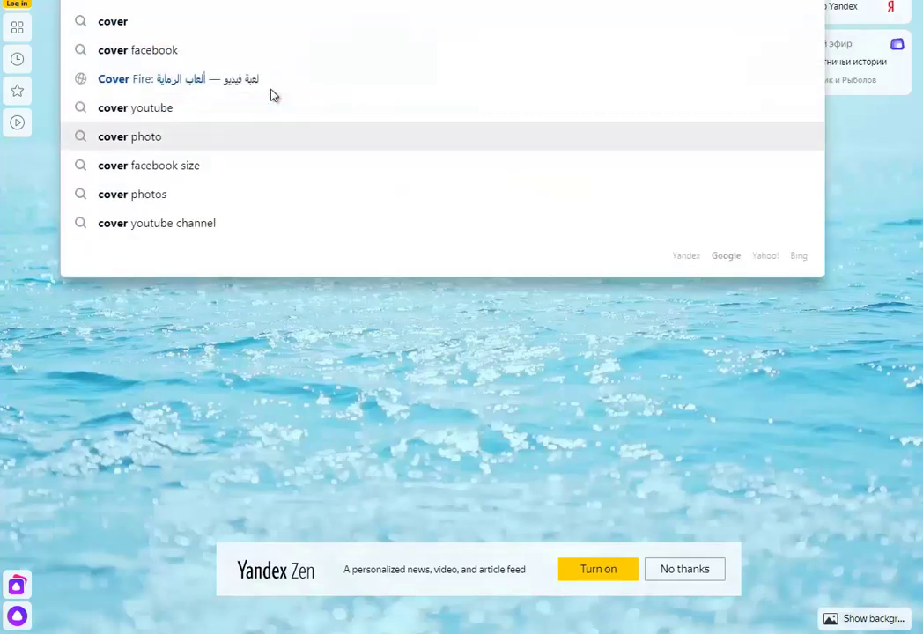
pyautogui.press('Return')
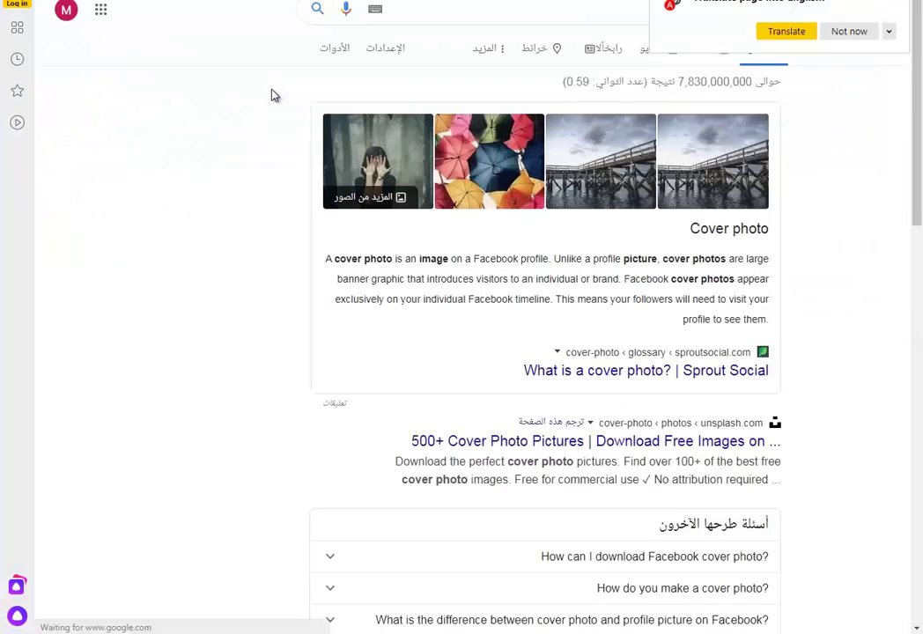
pyautogui.click(358, 200)
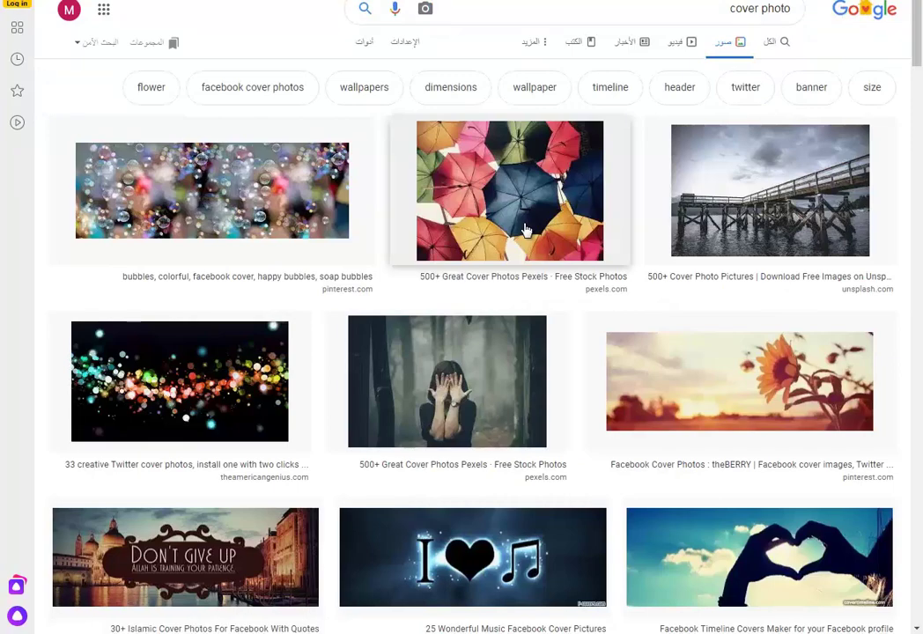
# - Preview the 'Don't give up' cover image and open the article it comes from
pyautogui.click(185, 555)
pyautogui.rightClick(249, 103)
pyautogui.click(222, 83)
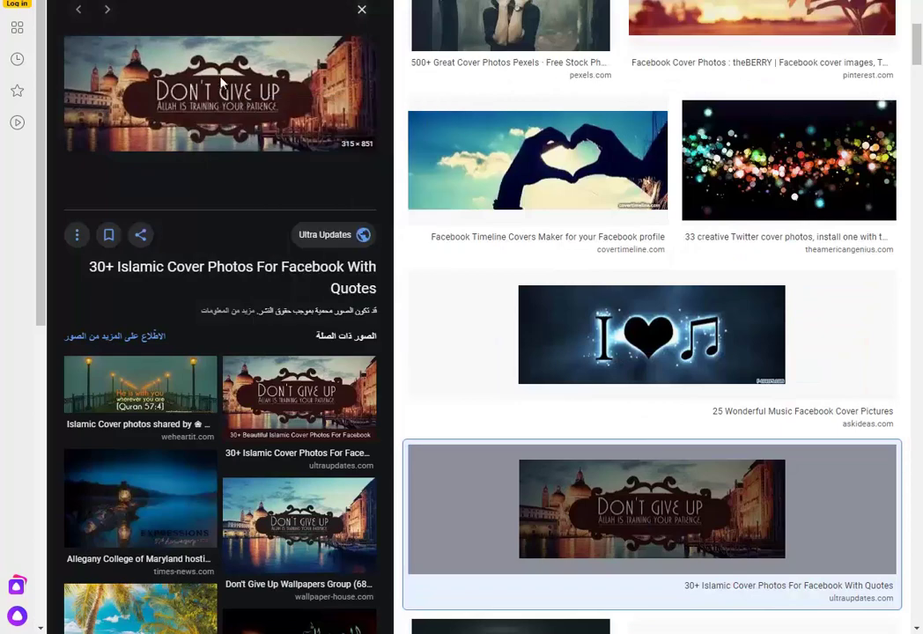
pyautogui.click(223, 83)
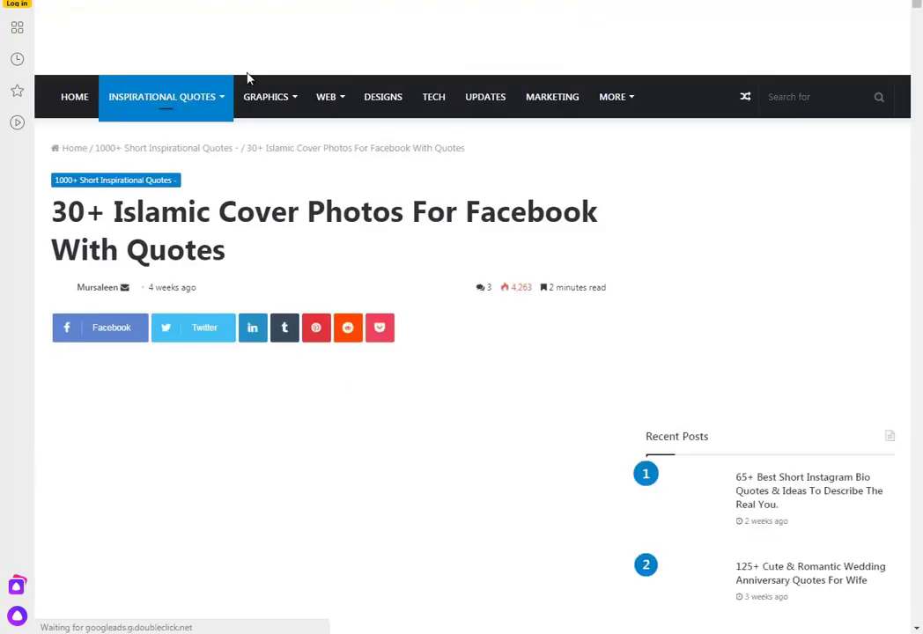
pyautogui.scroll(-5, 371, 337)
pyautogui.rightClick(310, 408)
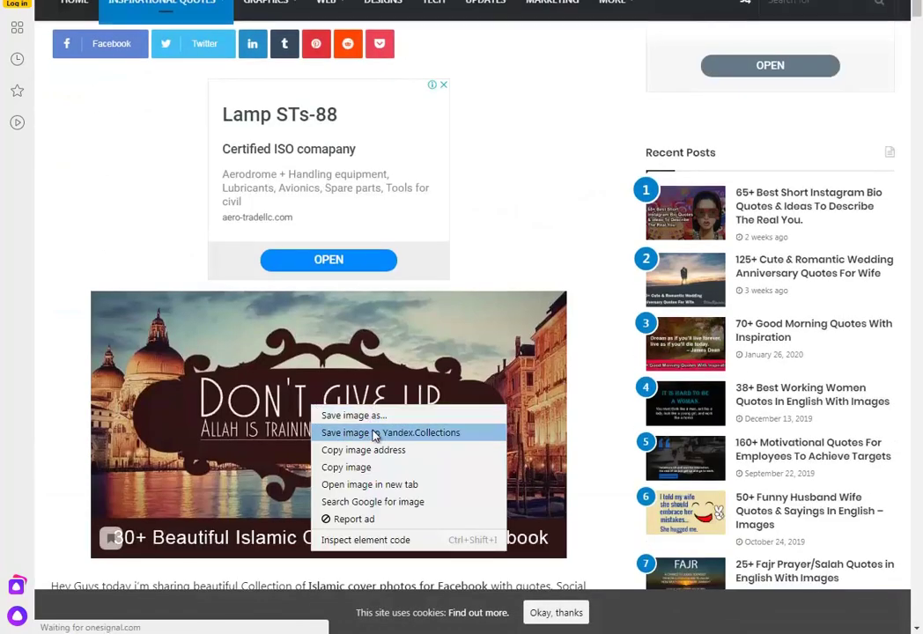
pyautogui.click(76, 465)
# - Save the blue 'Our success' quote image from the article as the JPEG 'success'
pyautogui.scroll(-2, 351, 479)
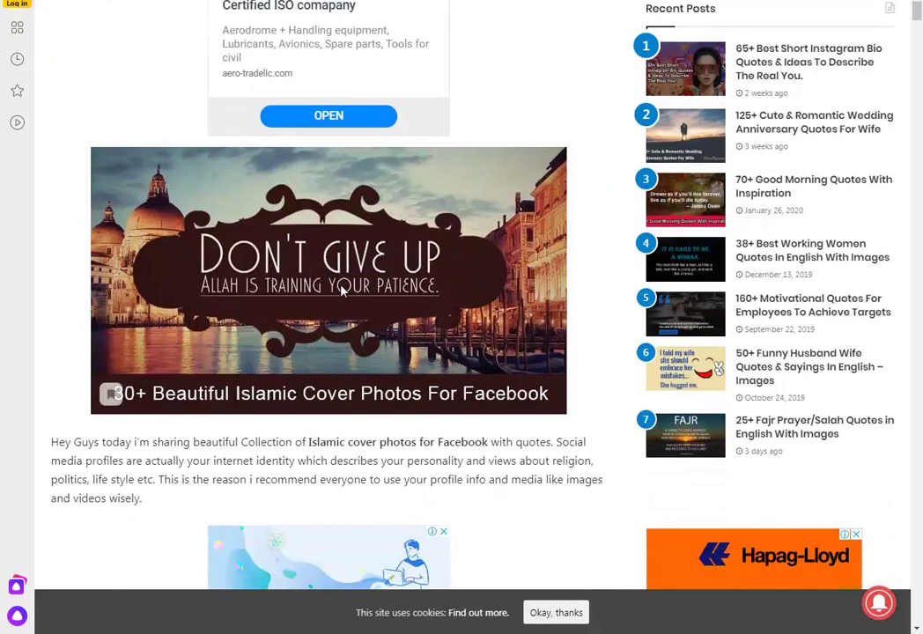
pyautogui.scroll(-8, 393, 295)
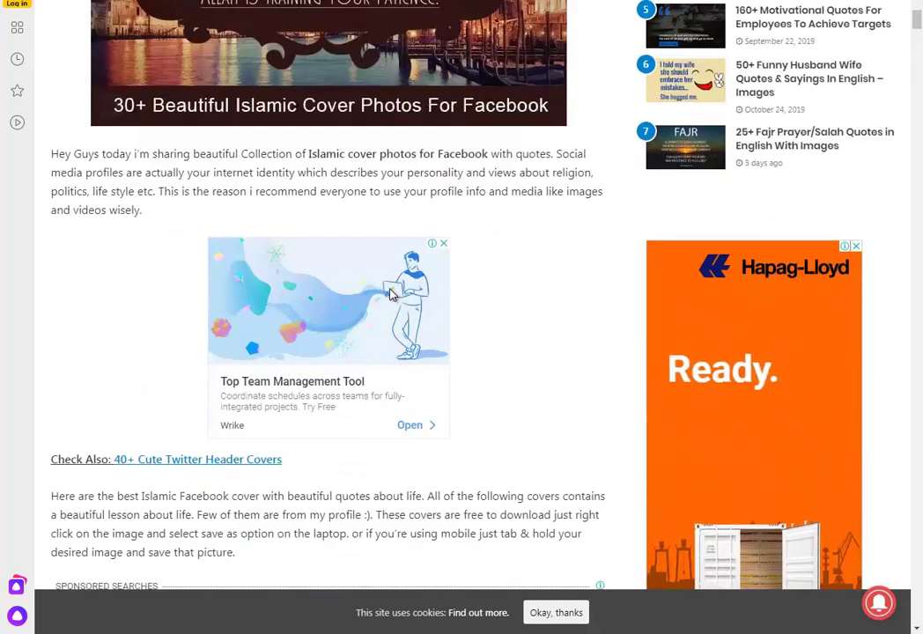
pyautogui.scroll(-4, 393, 295)
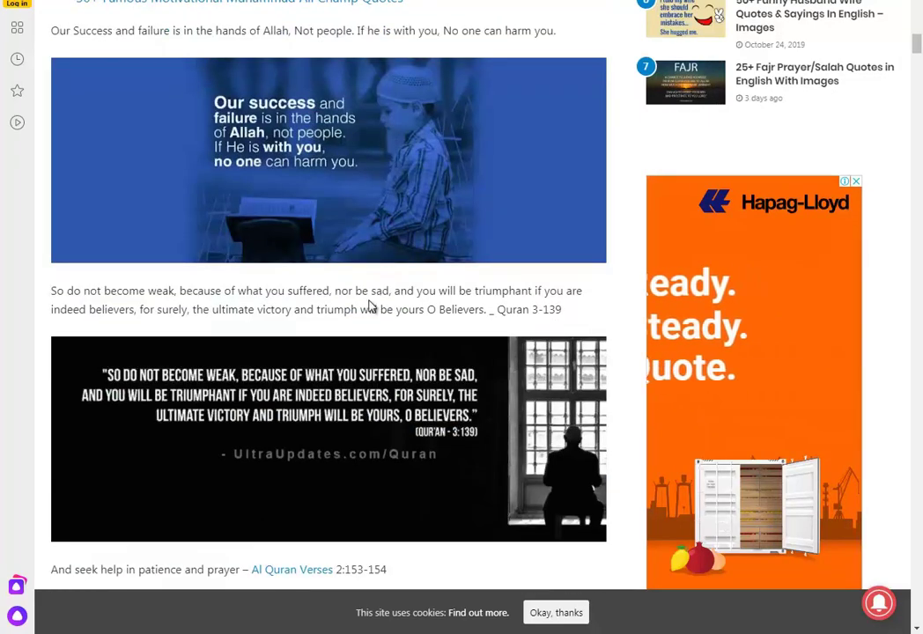
pyautogui.rightClick(306, 150)
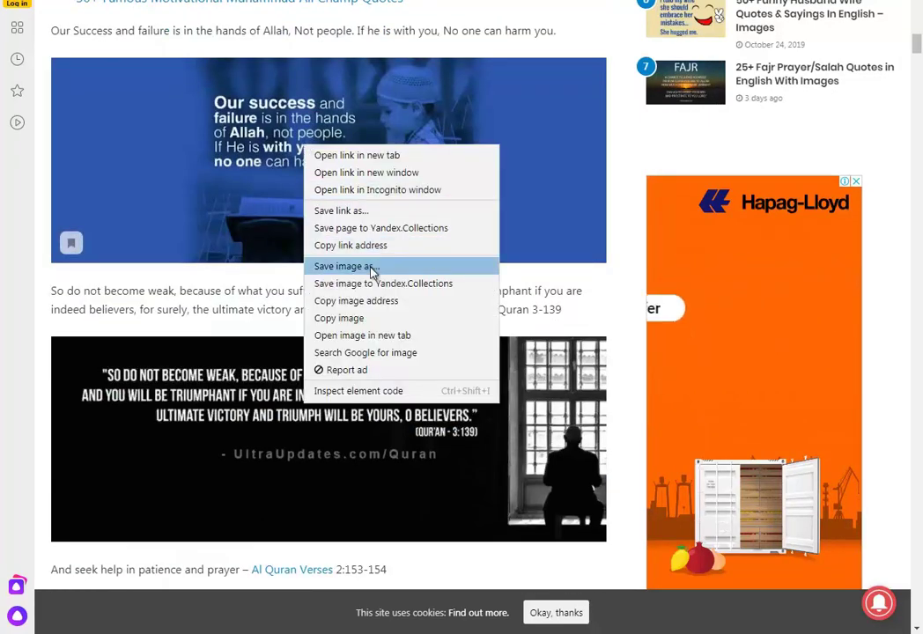
pyautogui.click(298, 234)
pyautogui.rightClick(440, 299)
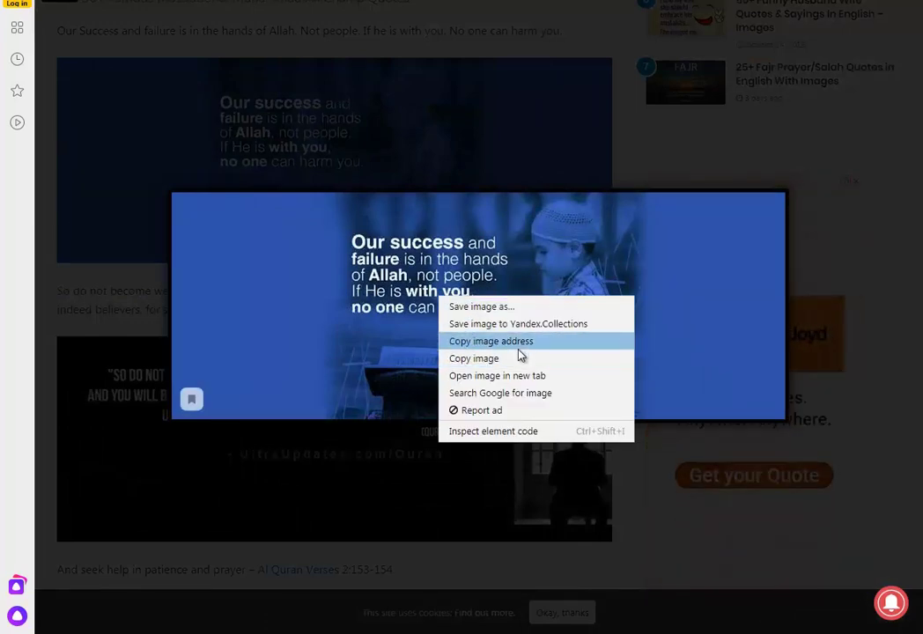
pyautogui.click(484, 308)
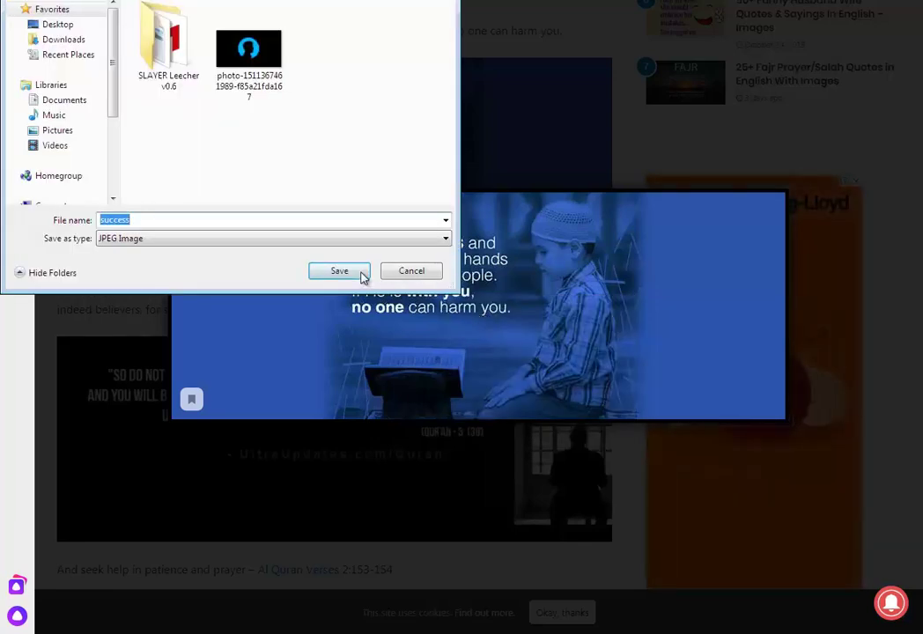
pyautogui.click(356, 273)
pyautogui.moveTo(441, 280); pyautogui.dragTo(595, 303)
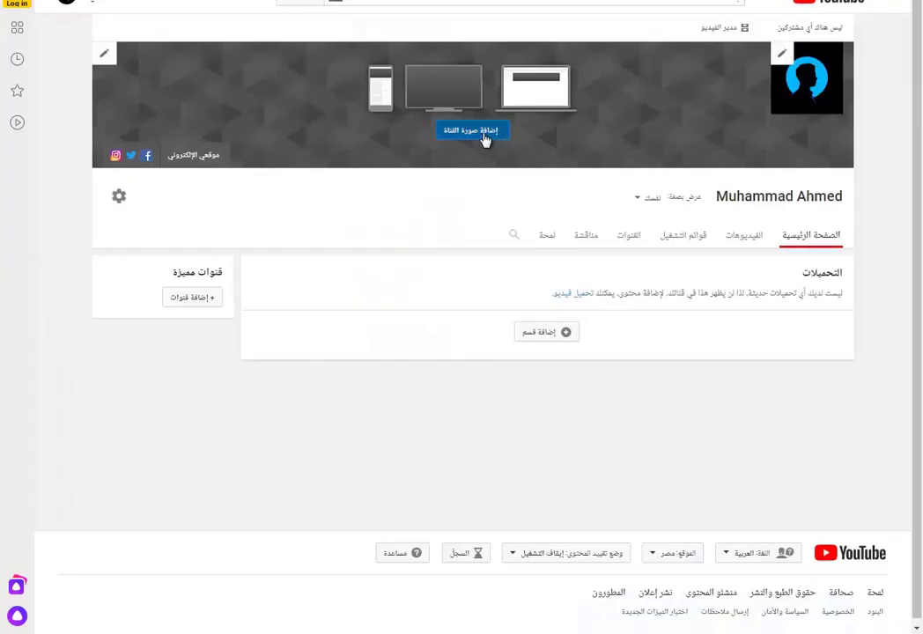
# - Try uploading the 'success' image from the computer as the channel art
pyautogui.click(487, 136)
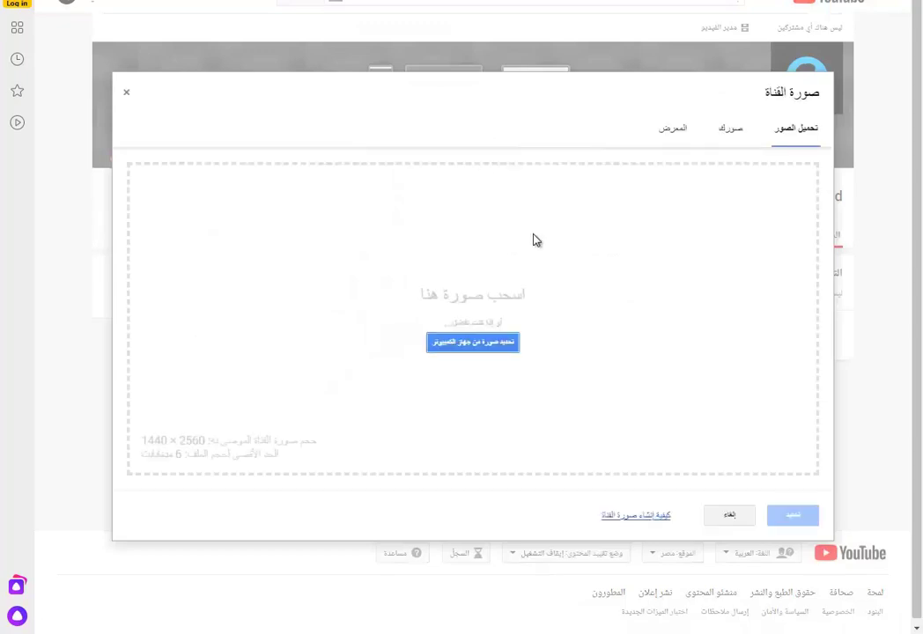
pyautogui.click(473, 342)
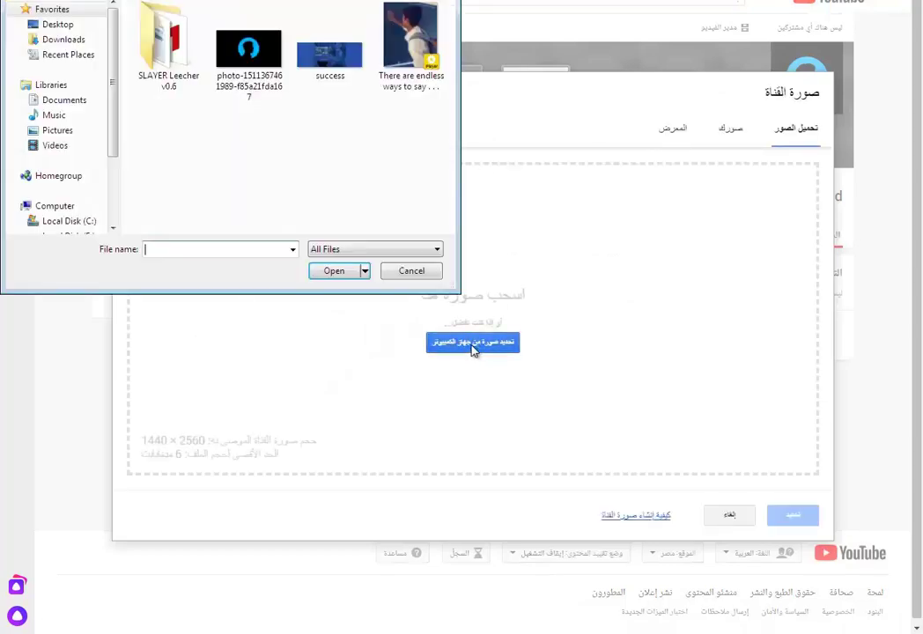
pyautogui.doubleClick(336, 70)
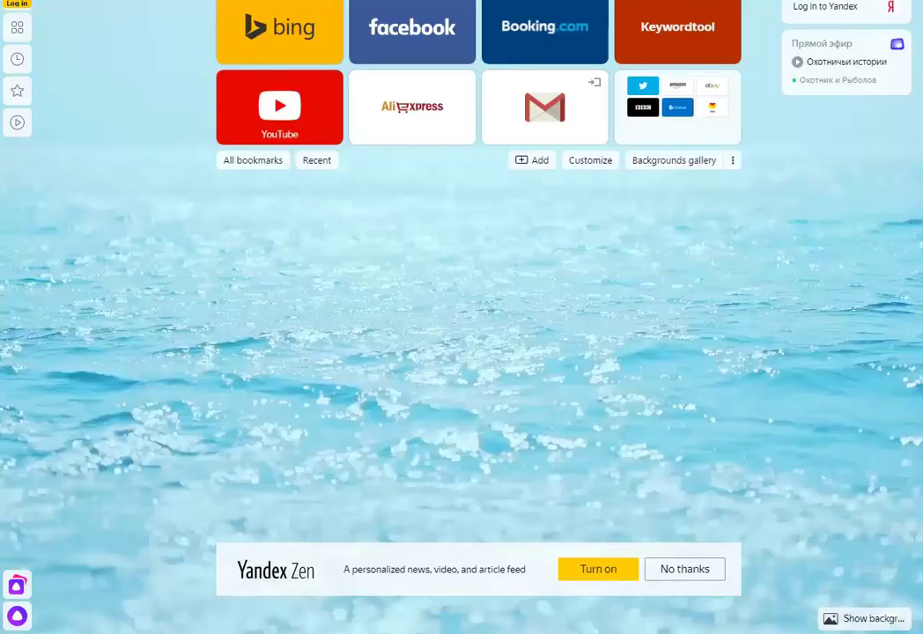
# - Search the web for 'youtube cover photos' from a new tab
pyautogui.write('you')
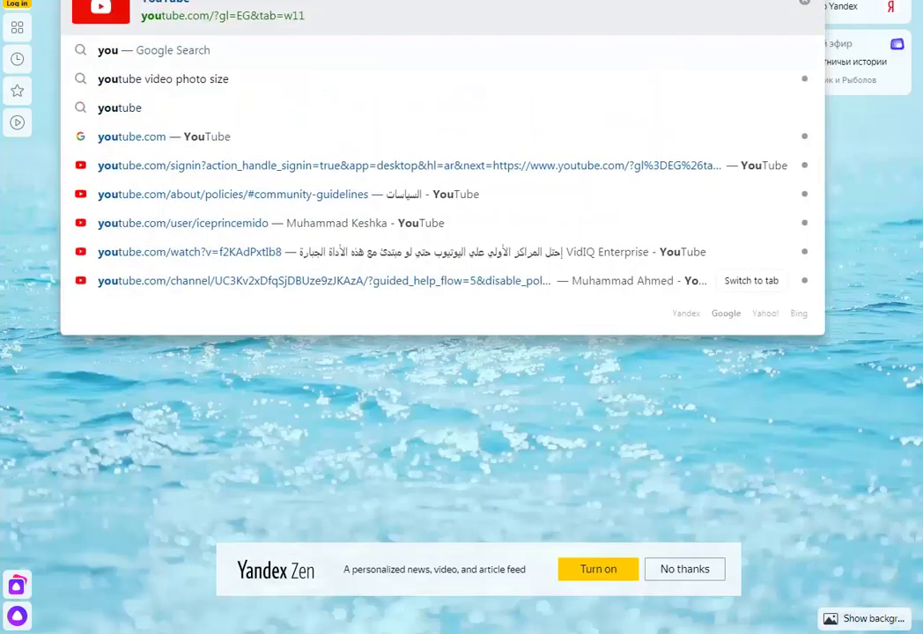
pyautogui.write('tube')
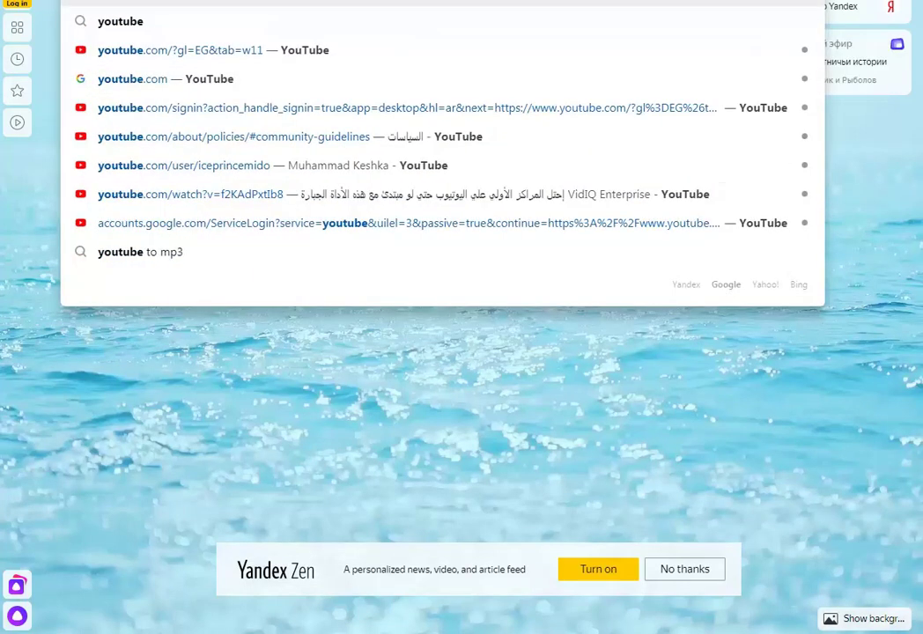
pyautogui.write(' cover')
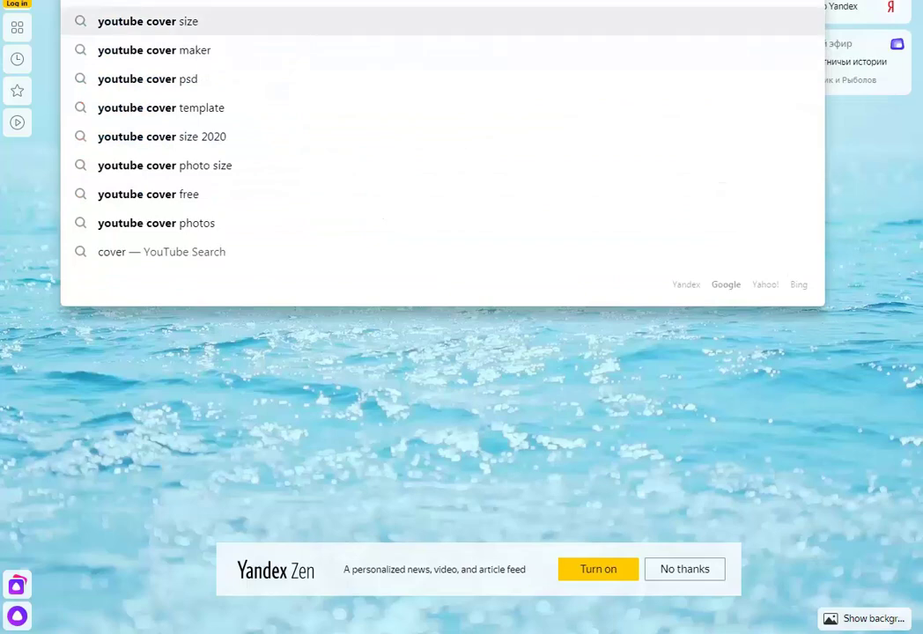
pyautogui.press('Down')
pyautogui.press('Down')
pyautogui.press('Down')
pyautogui.press('Down')
pyautogui.press('Down')
pyautogui.press('Down')
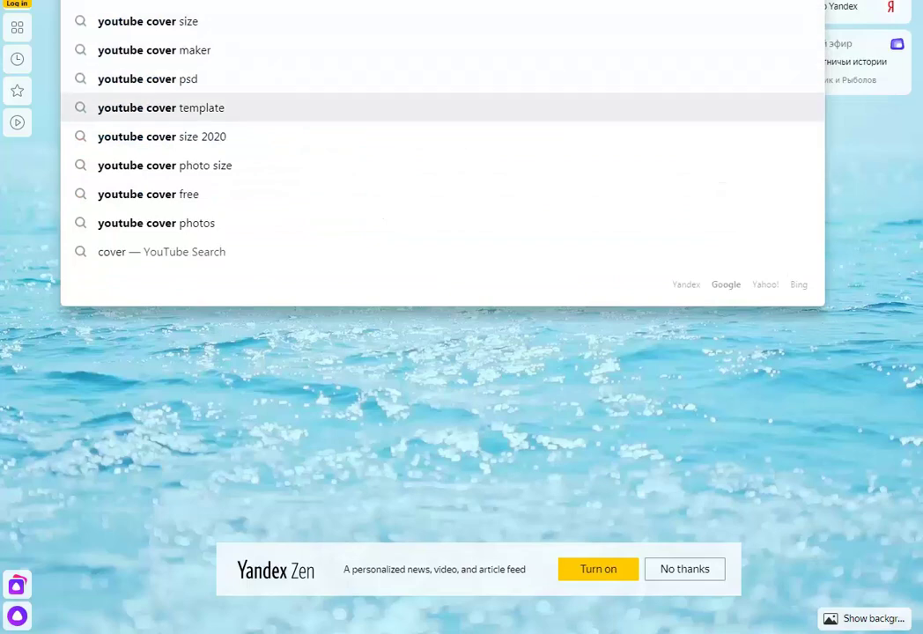
pyautogui.press('Return')
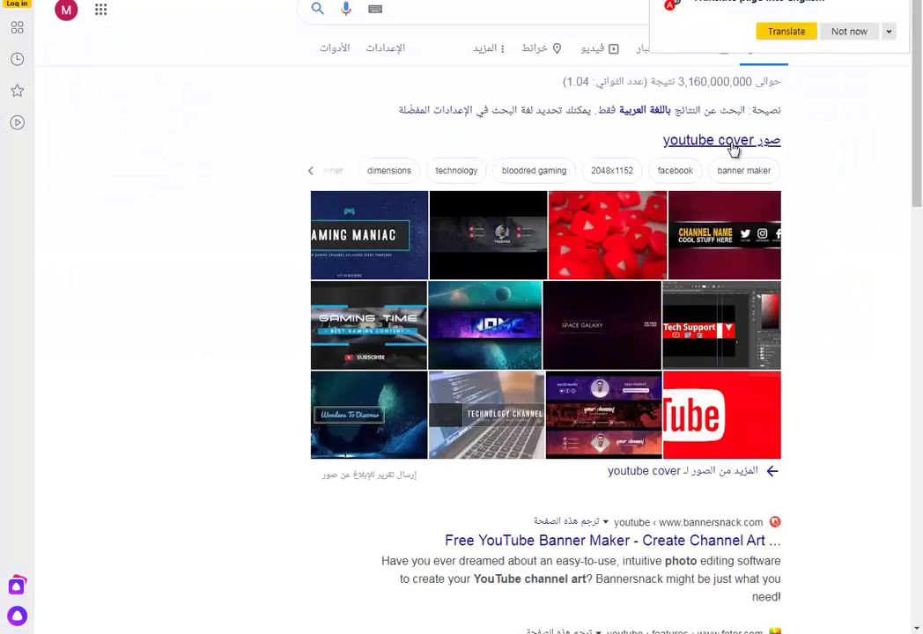
# - Browse the youtube cover image results and preview the desert road cover template
pyautogui.click(738, 145)
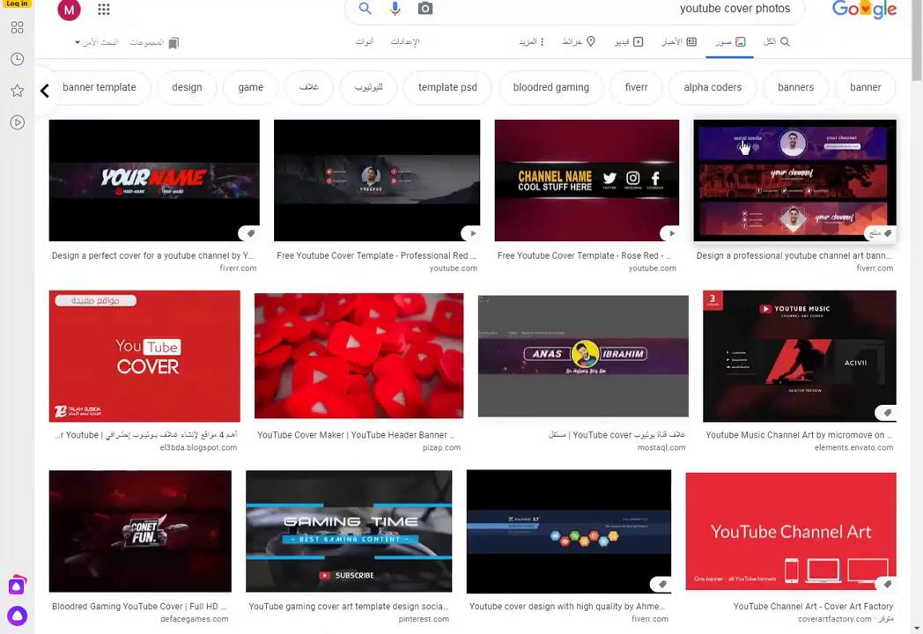
pyautogui.scroll(-3, 747, 150)
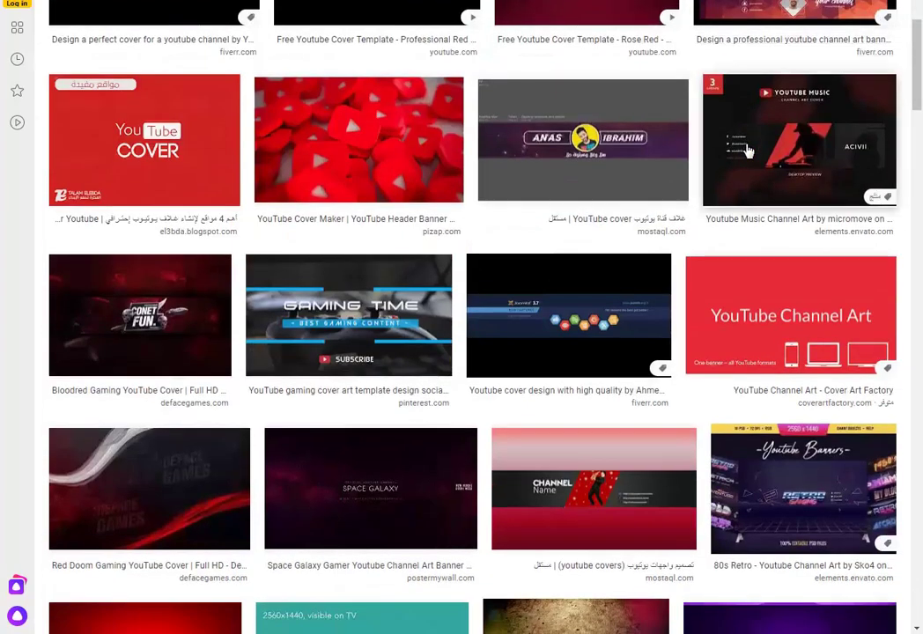
pyautogui.scroll(-3, 747, 149)
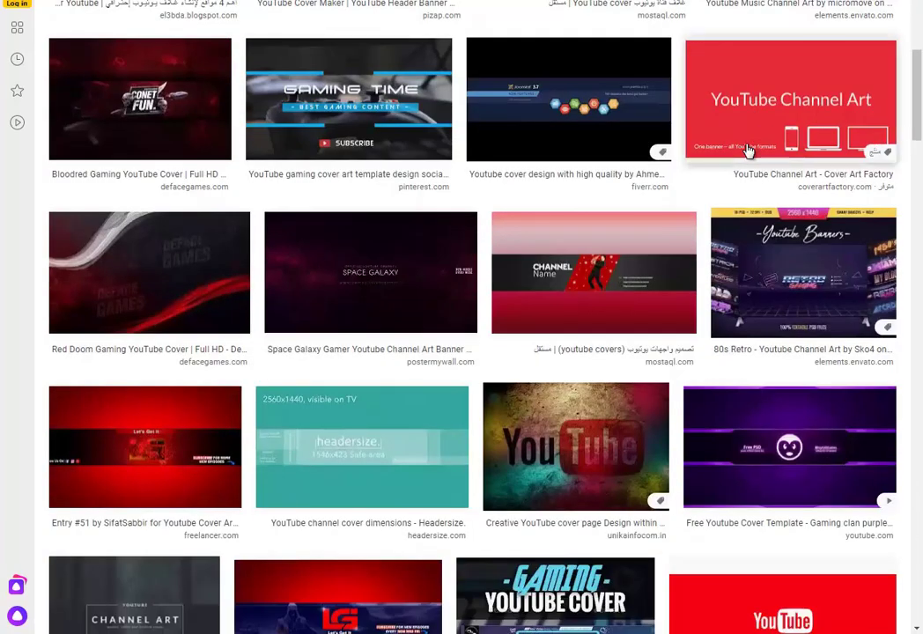
pyautogui.scroll(-5, 747, 150)
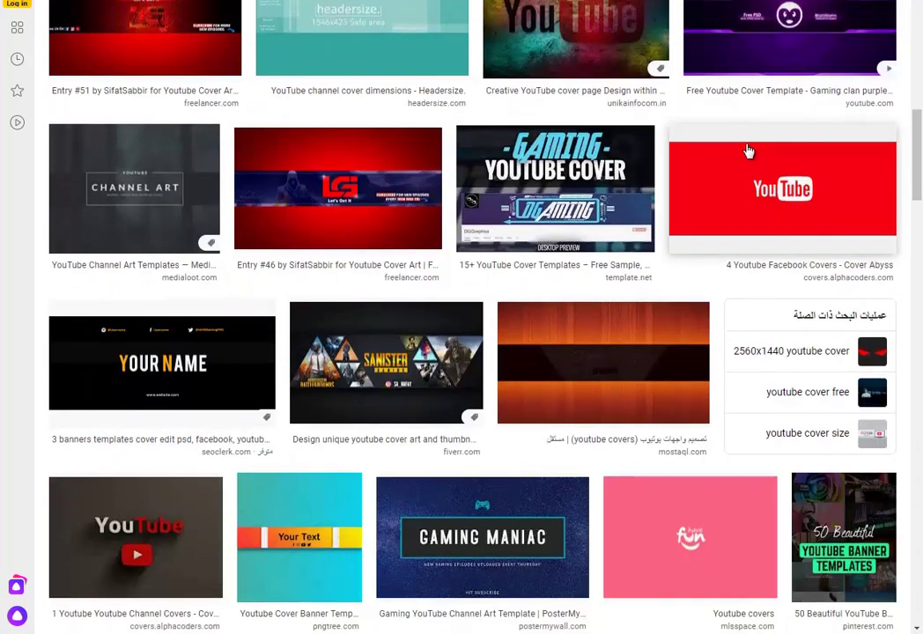
pyautogui.scroll(-3, 747, 152)
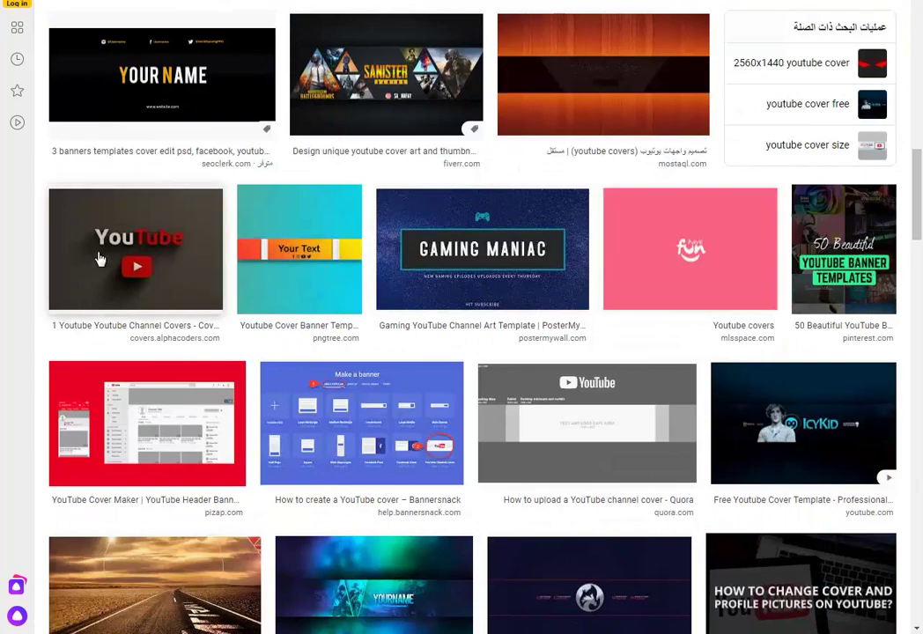
pyautogui.scroll(-3, 169, 389)
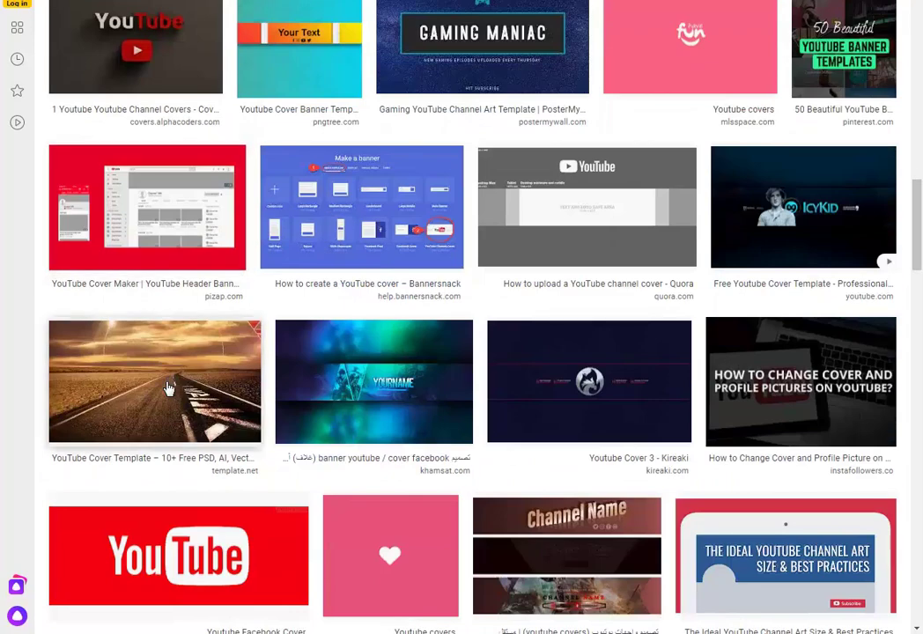
pyautogui.click(169, 388)
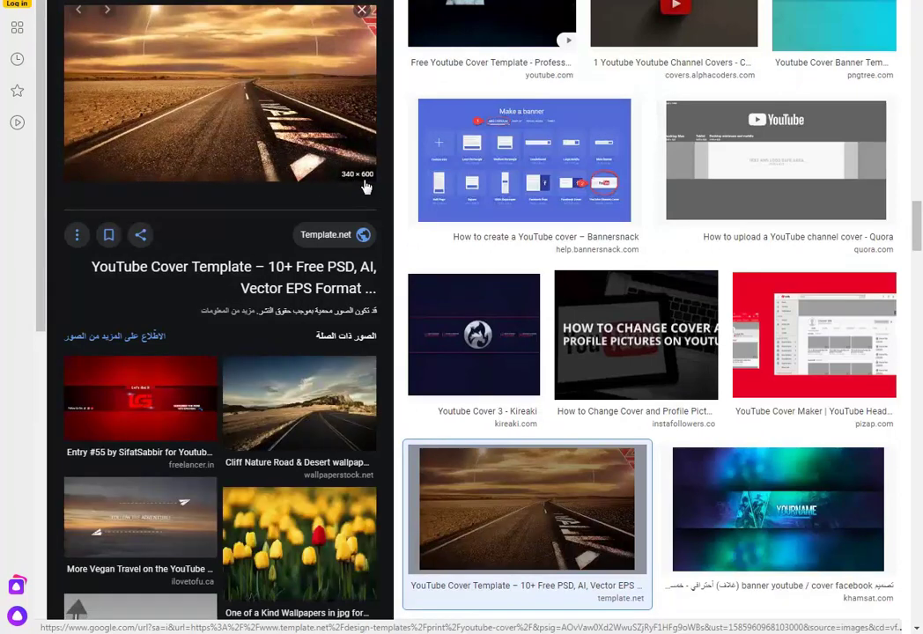
pyautogui.scroll(-2, 303, 433)
pyautogui.scroll(2, 304, 432)
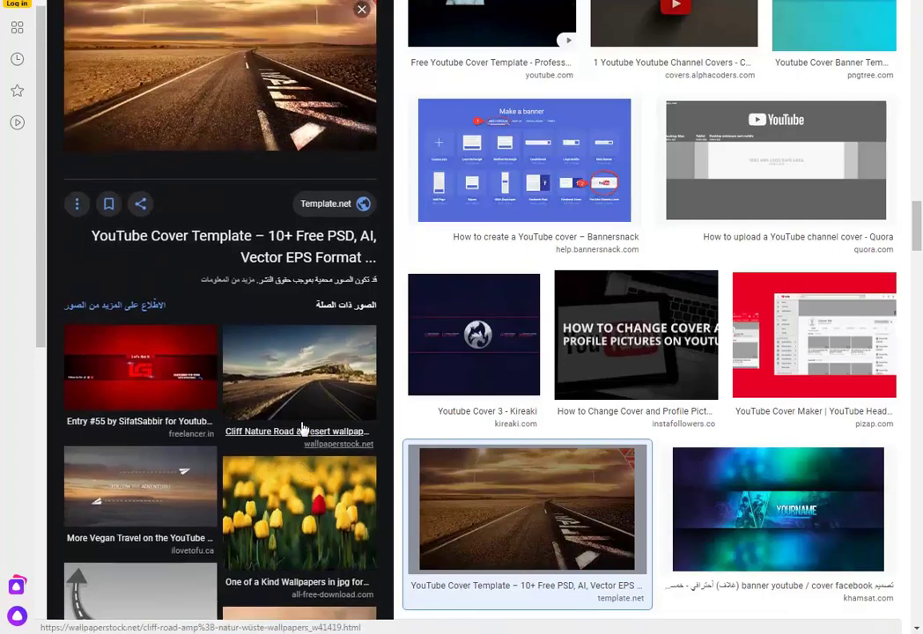
pyautogui.scroll(10, 542, 97)
pyautogui.scroll(5, 607, 105)
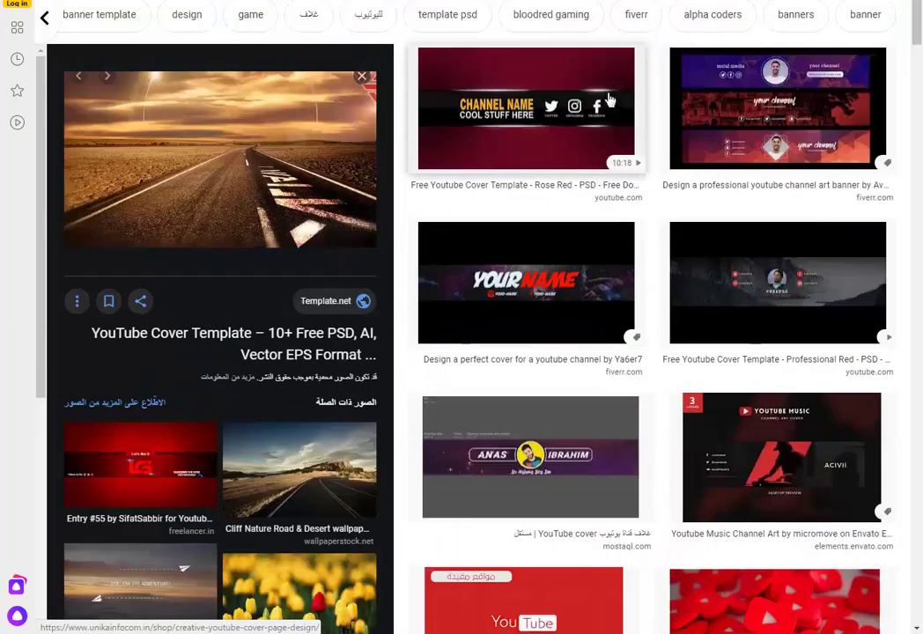
# - Refine the image search to 'youtube cover photos 2048x1152'
pyautogui.click(612, 7)
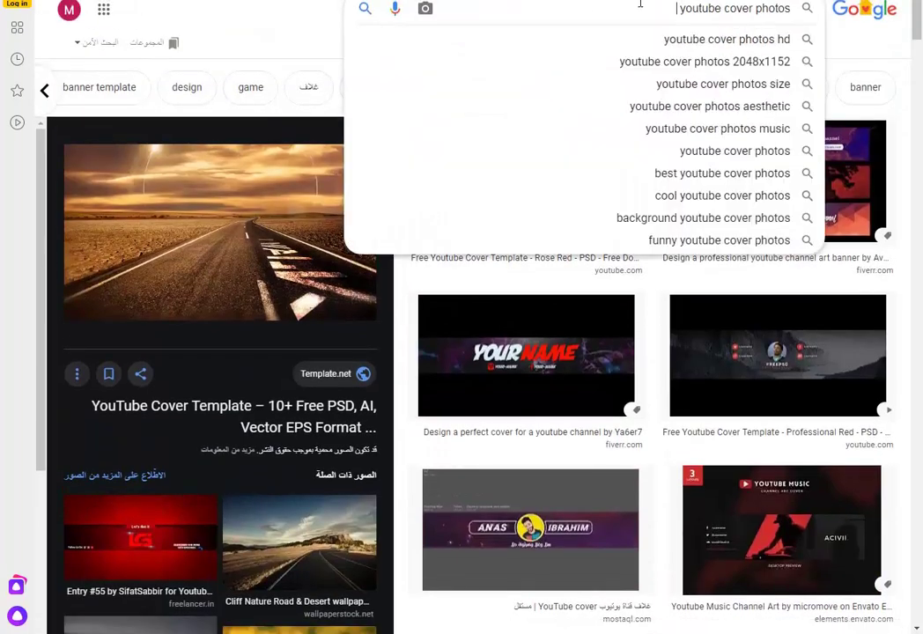
pyautogui.write('hd')
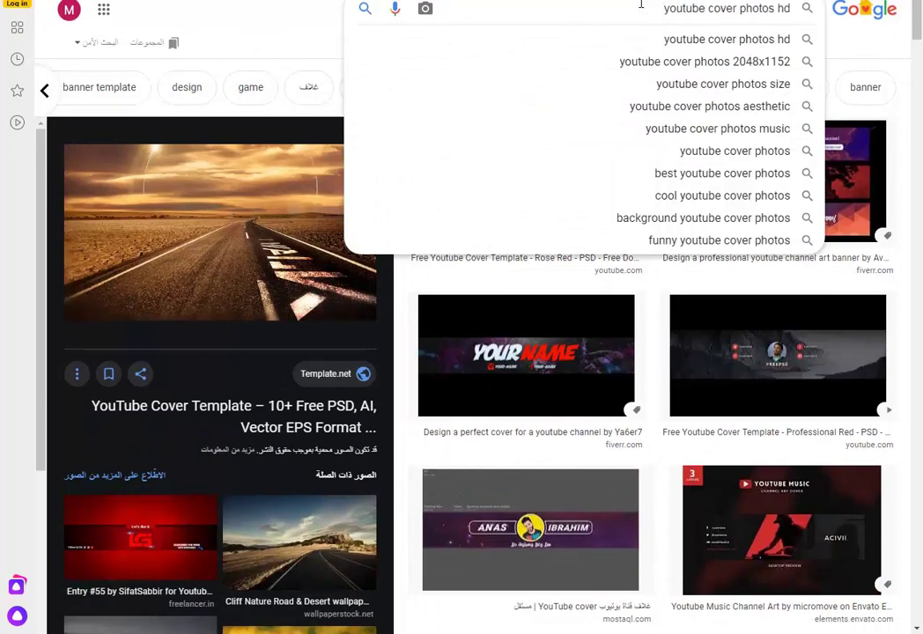
pyautogui.press('Down')
pyautogui.press('Down')
pyautogui.press('Return')
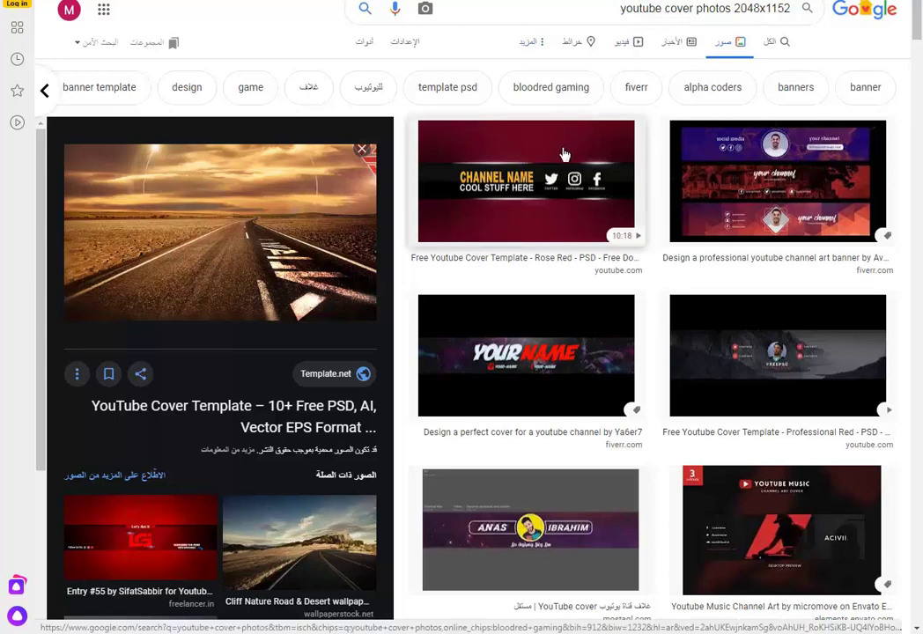
pyautogui.press('Return')
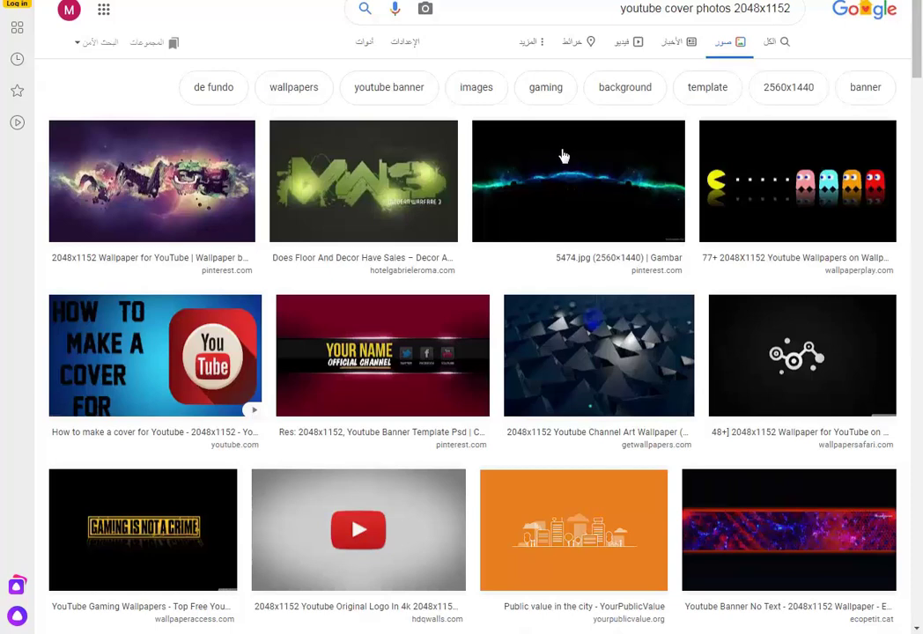
# - Open the full-size Pac-Man wallpaper and save it as the JPEG '16466'
pyautogui.click(751, 172)
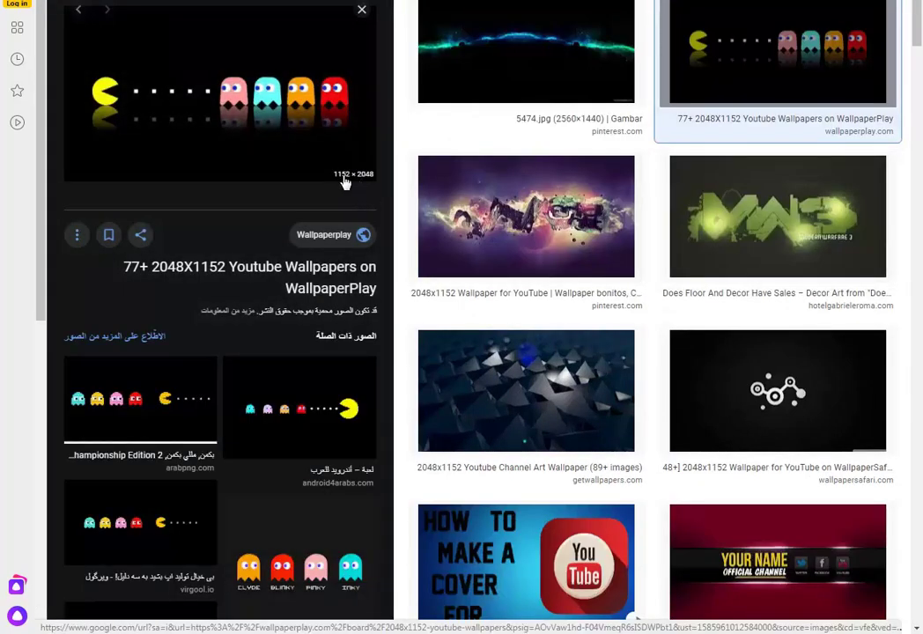
pyautogui.rightClick(303, 103)
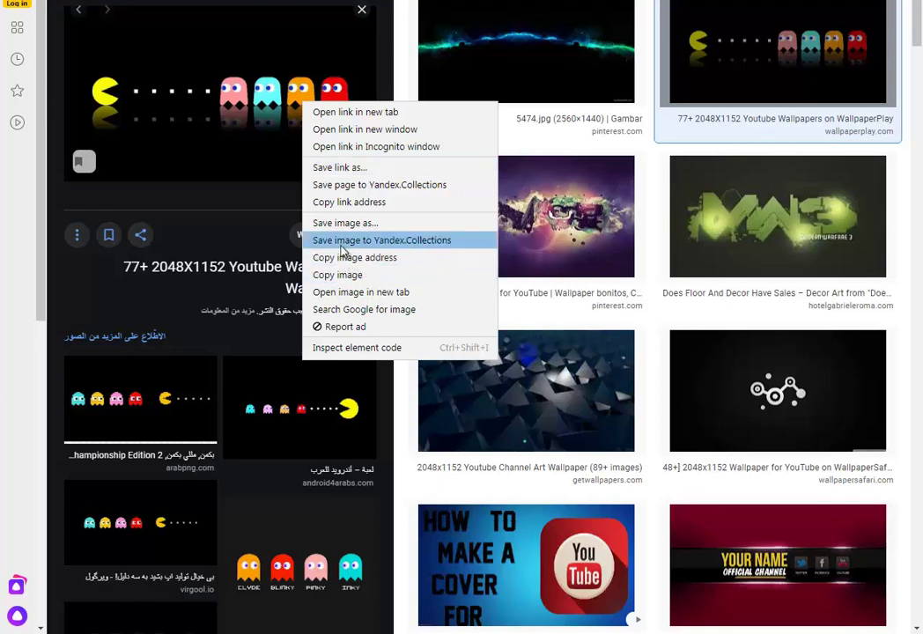
pyautogui.click(382, 297)
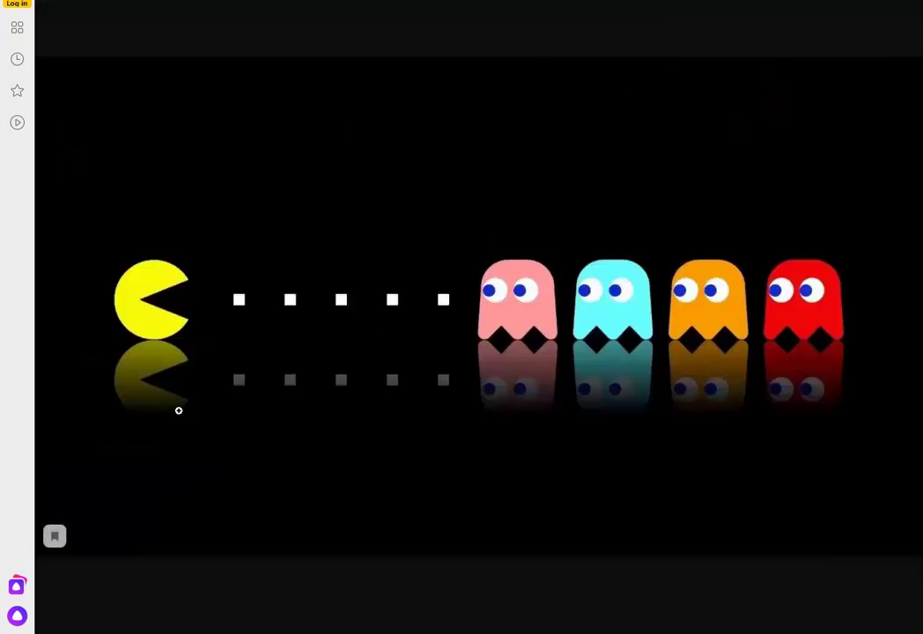
pyautogui.rightClick(444, 332)
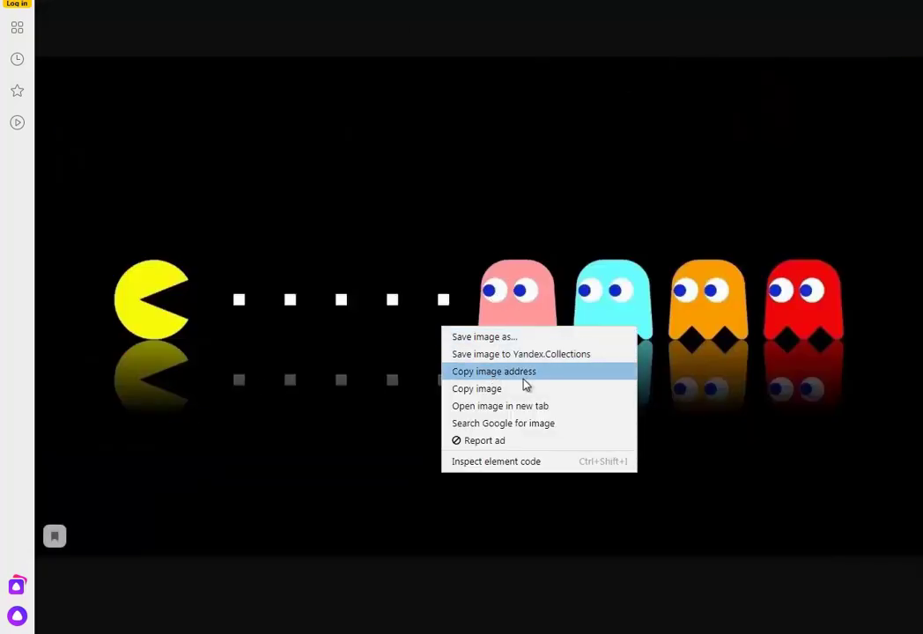
pyautogui.click(489, 341)
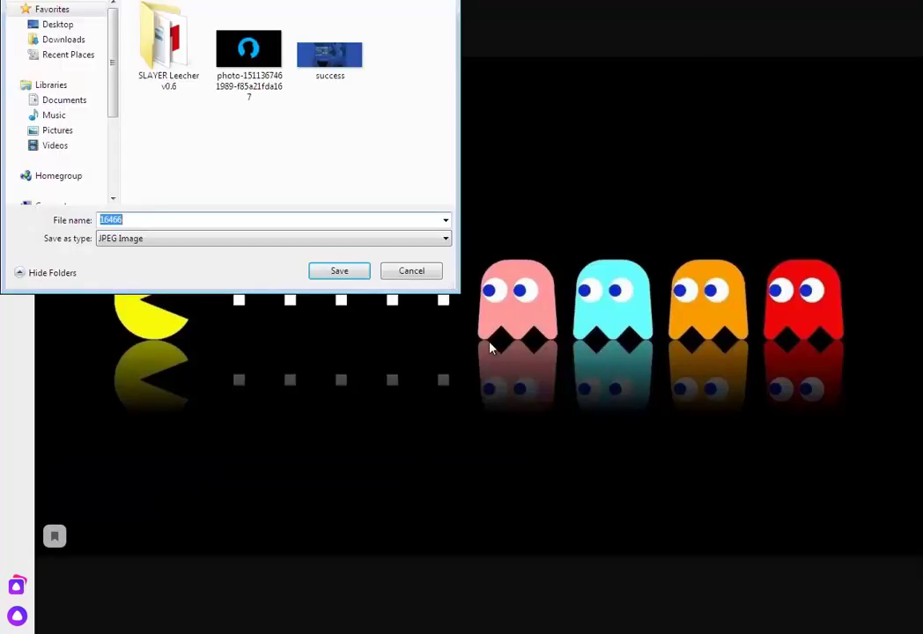
pyautogui.click(340, 272)
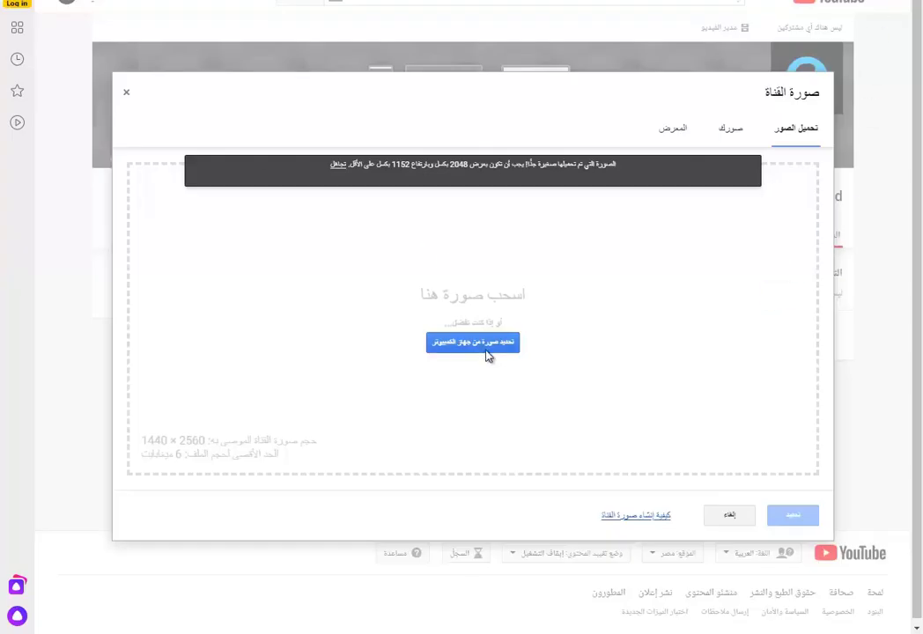
# - Set the saved Pac-Man image as the channel banner, then view the channel as a new visitor
pyautogui.click(488, 353)
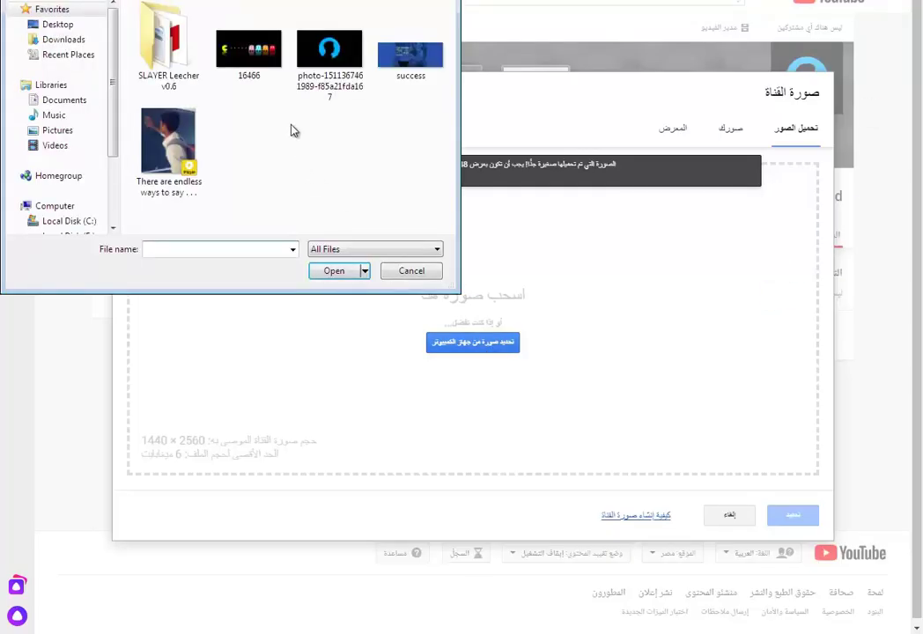
pyautogui.doubleClick(249, 49)
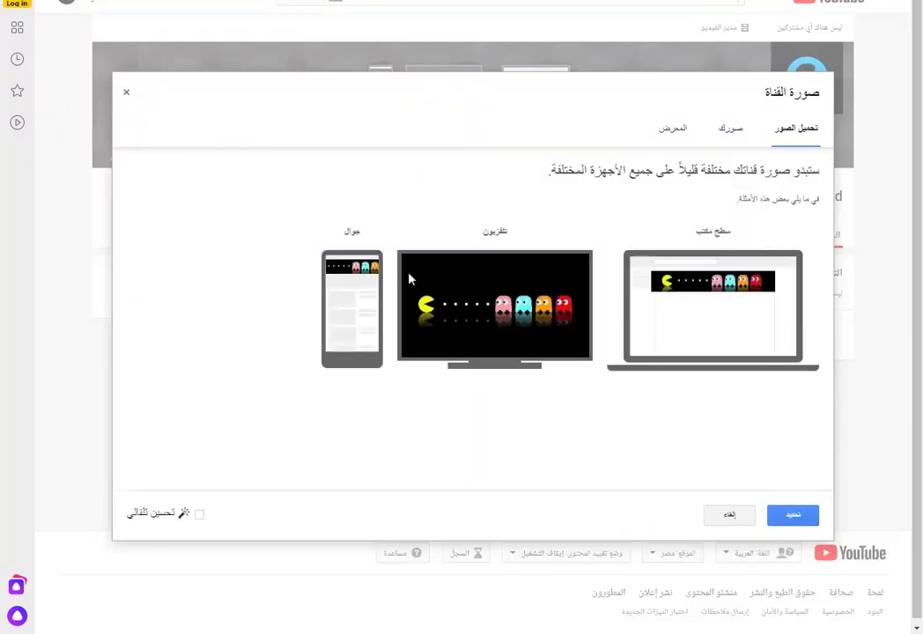
pyautogui.click(793, 517)
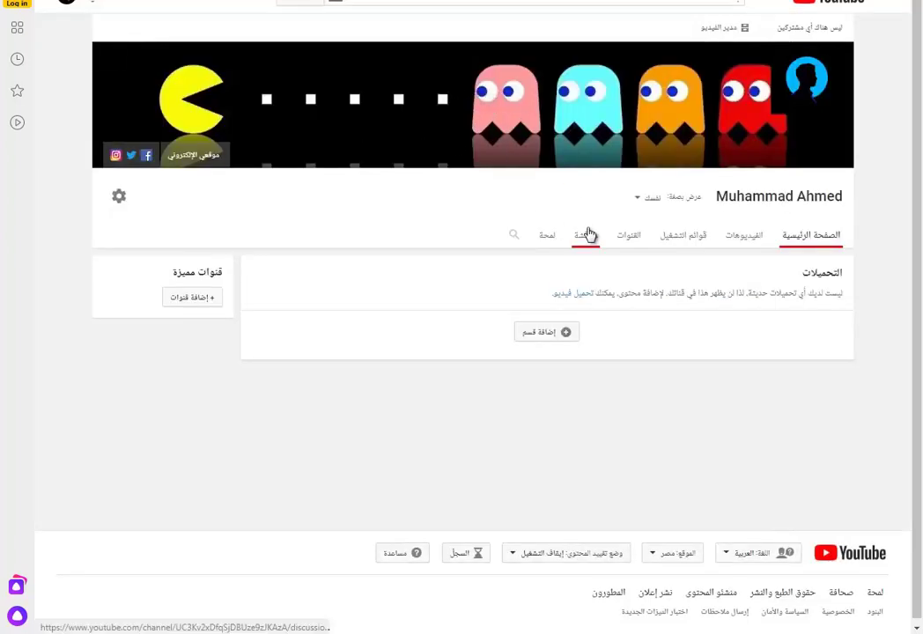
pyautogui.click(653, 199)
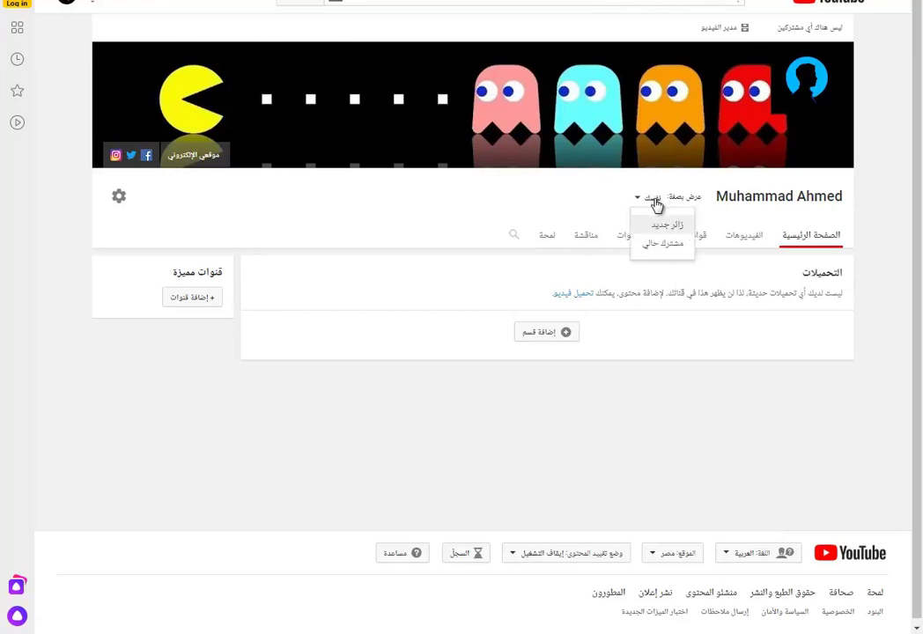
pyautogui.click(669, 229)
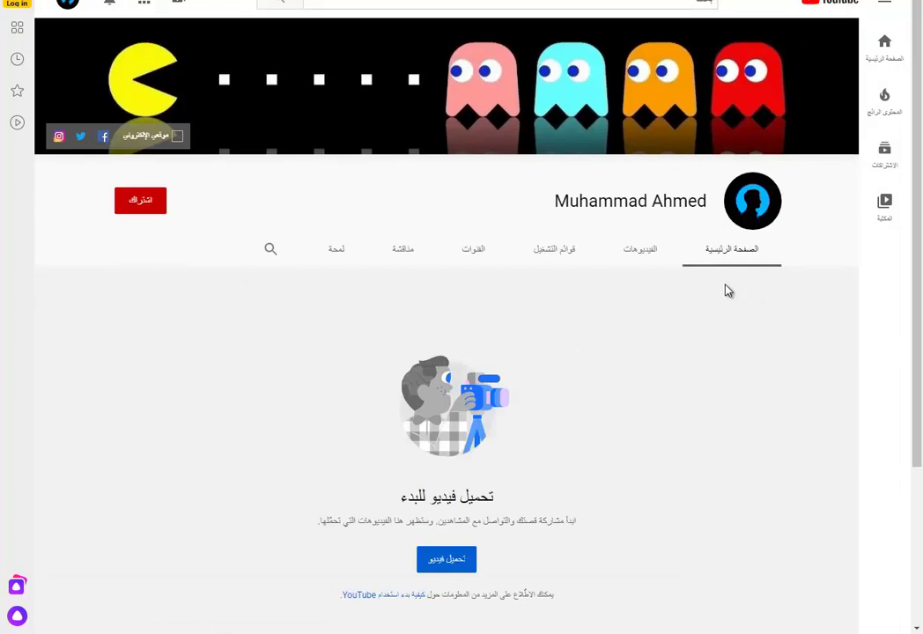
# - Start a video upload and select the 'There are endless ways to say' video file
pyautogui.click(442, 566)
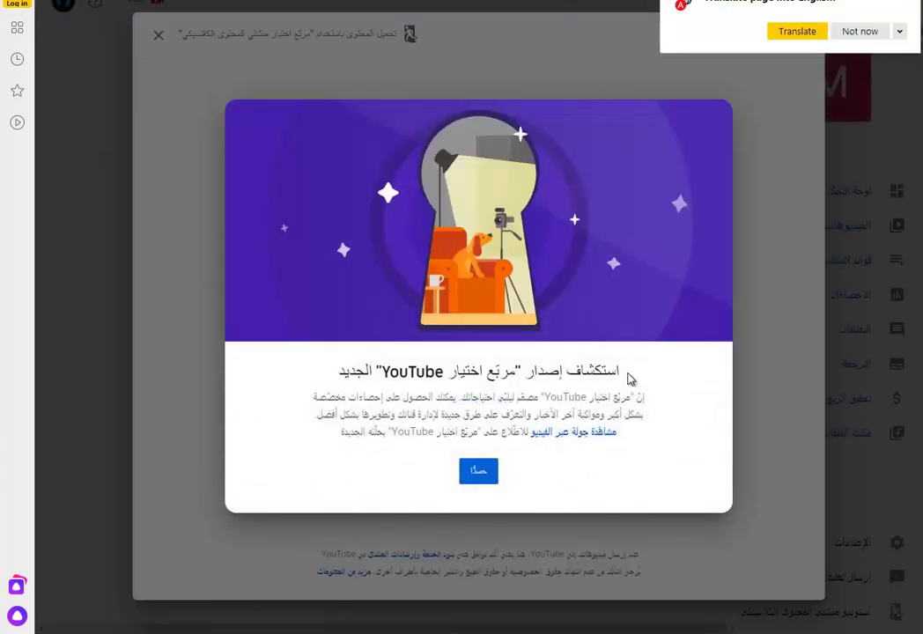
pyautogui.moveTo(629, 378); pyautogui.dragTo(307, 356)
pyautogui.click(478, 472)
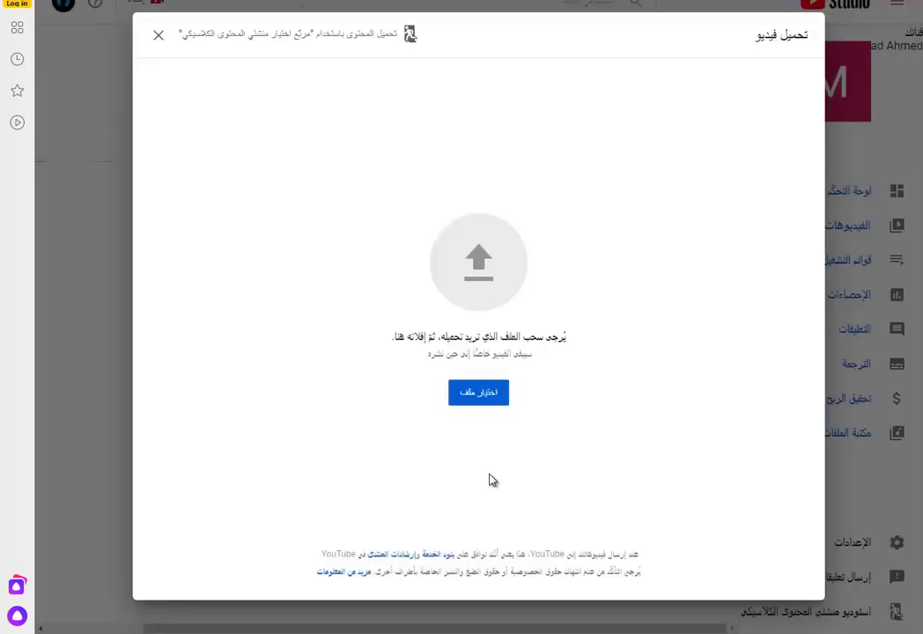
pyautogui.click(474, 398)
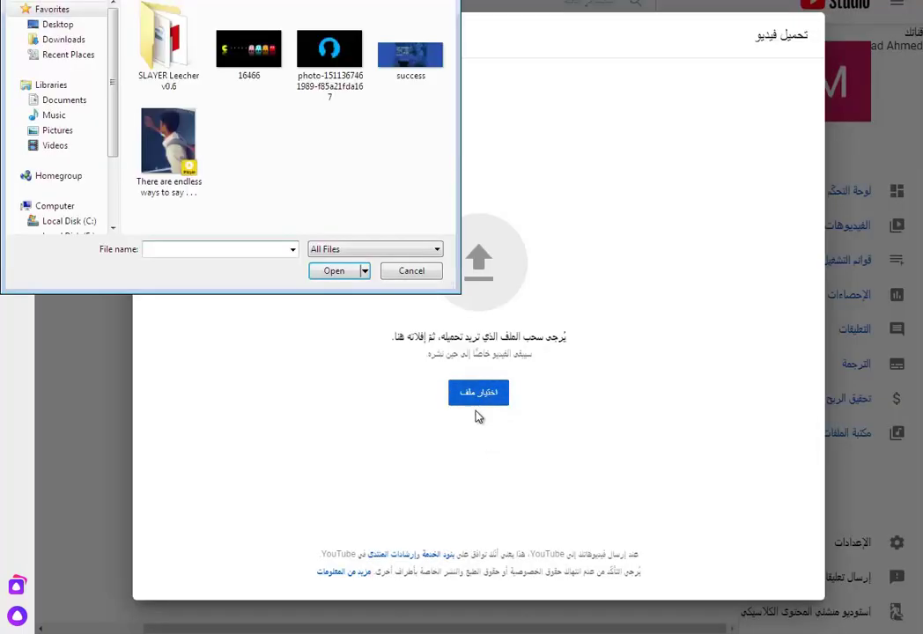
pyautogui.doubleClick(185, 150)
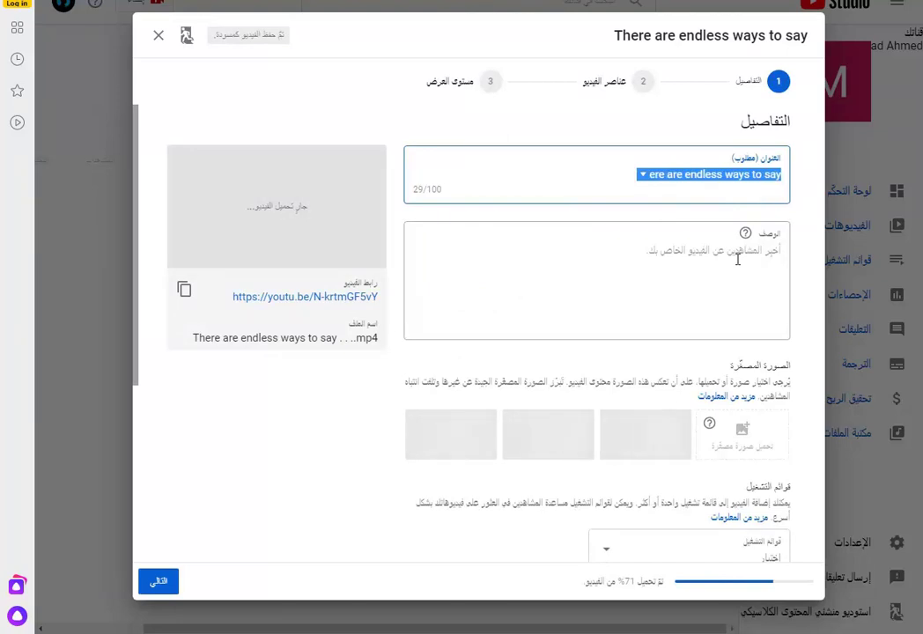
# - Title the video 'نكتب هنا عنوان الفيديو' and give it the description 'هنا شرح أو وصف الفيديو'
pyautogui.write('نكتب هنا')
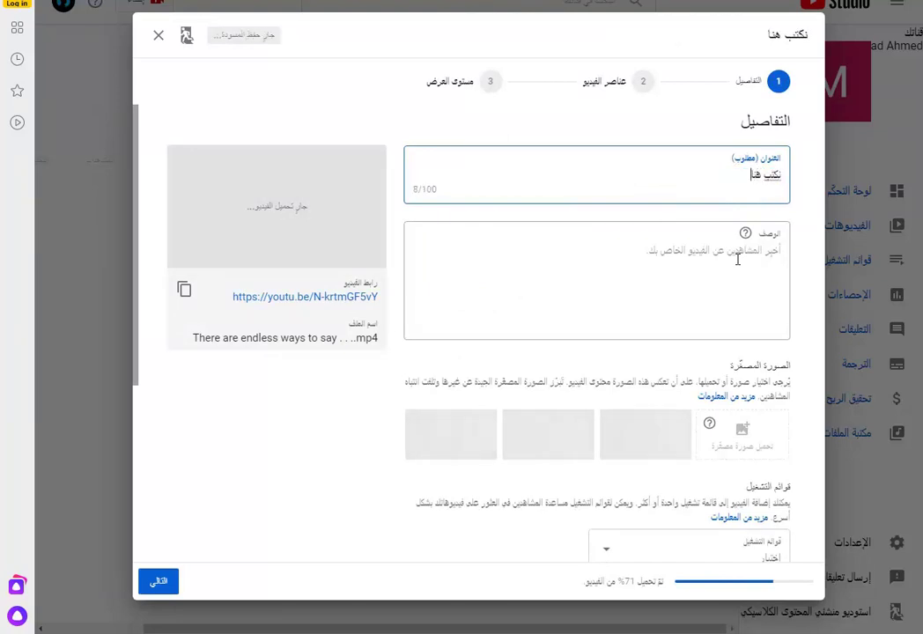
pyautogui.write(' عنوان ال')
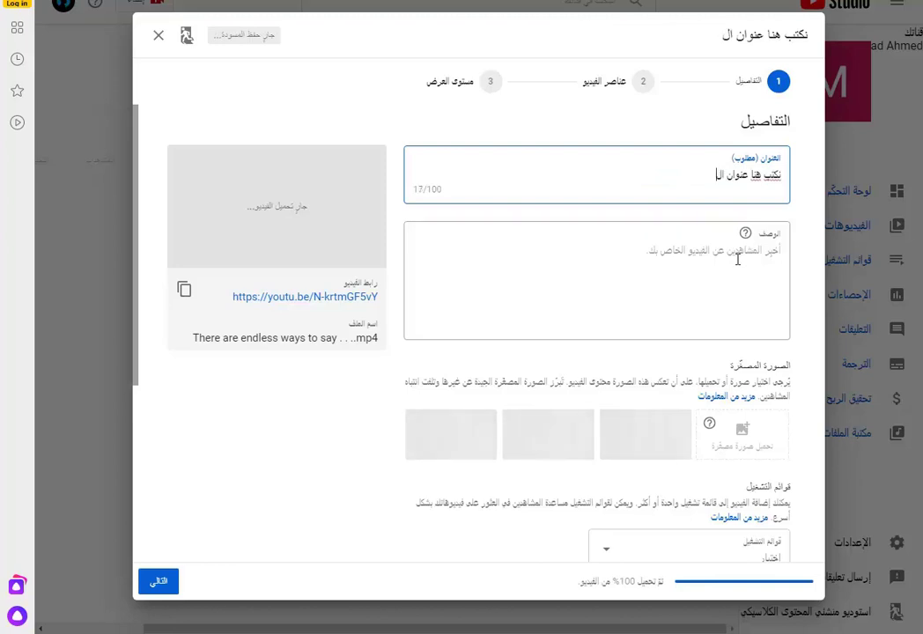
pyautogui.write('فيديو')
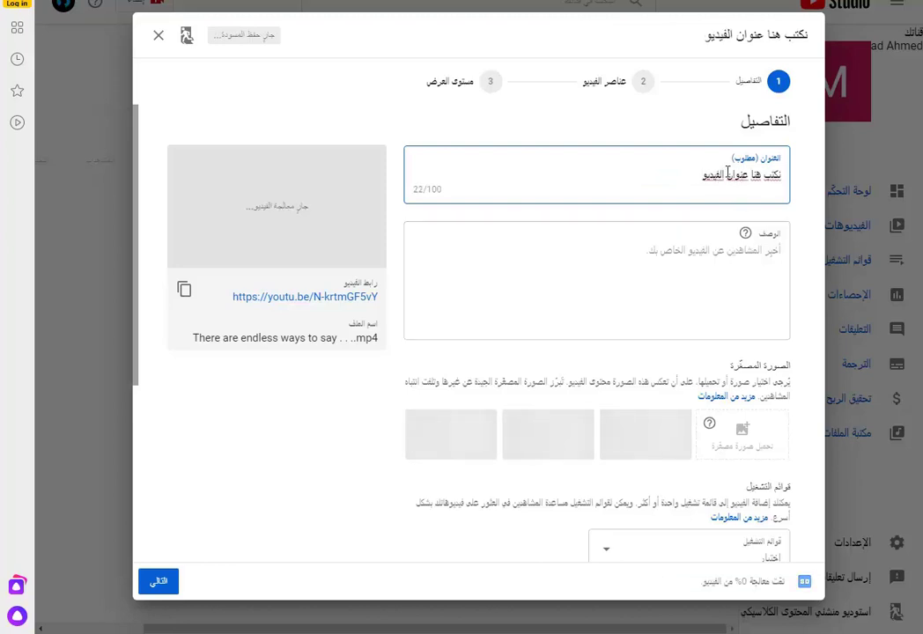
pyautogui.moveTo(728, 173); pyautogui.dragTo(678, 173)
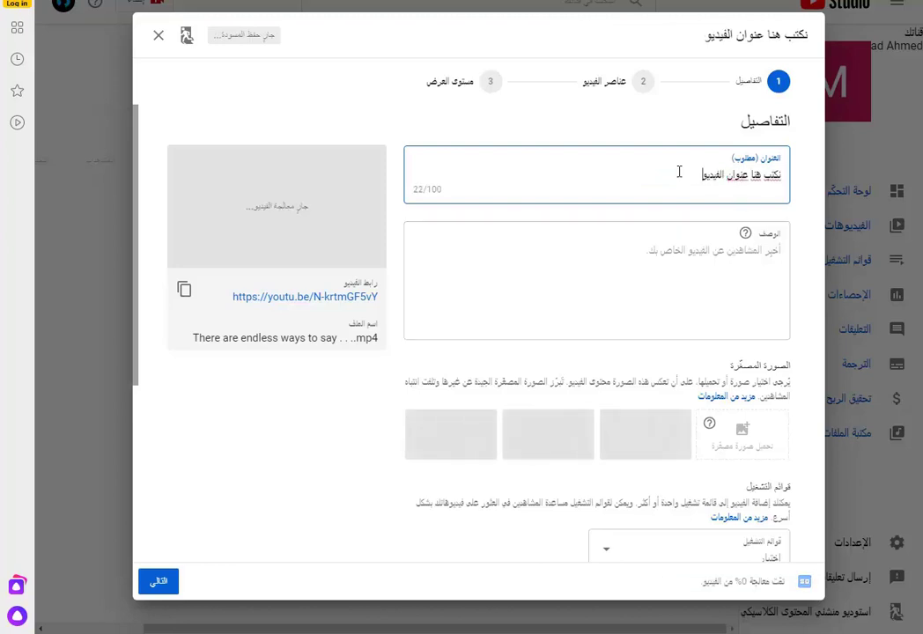
pyautogui.click(727, 252)
pyautogui.write('هنا ')
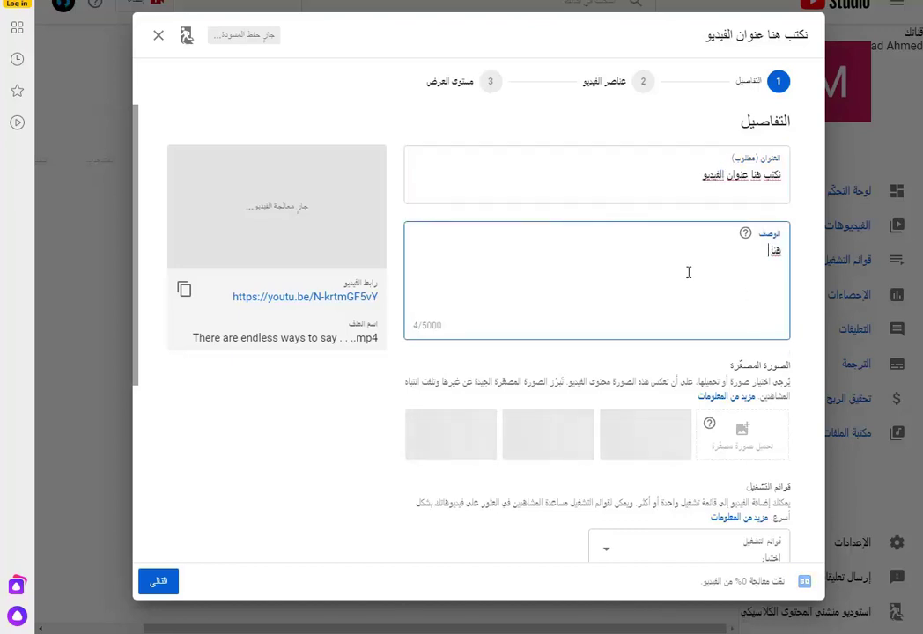
pyautogui.write('شرح ')
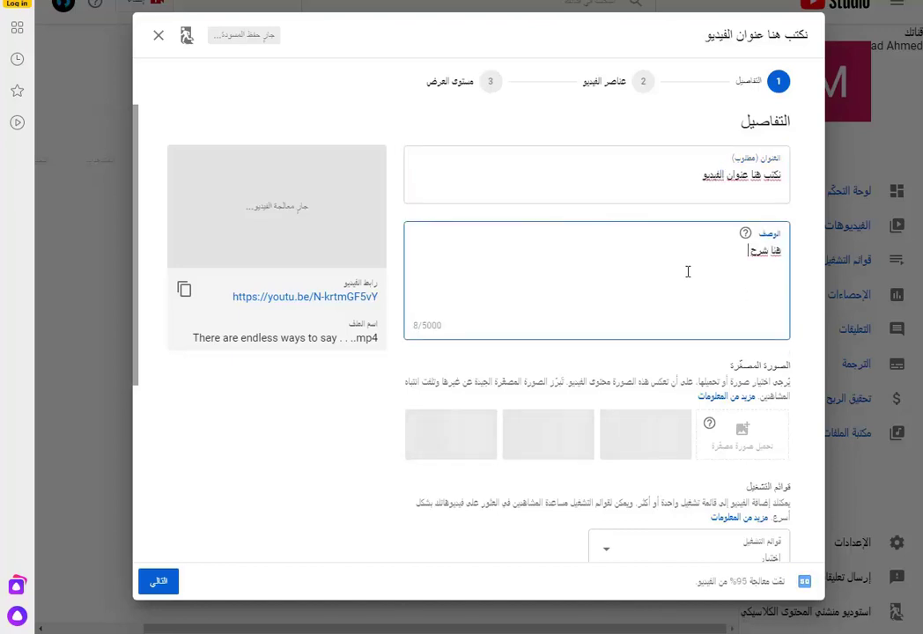
pyautogui.write('أو وث')
pyautogui.press('BackSpace')
pyautogui.write('صف الفيديو')
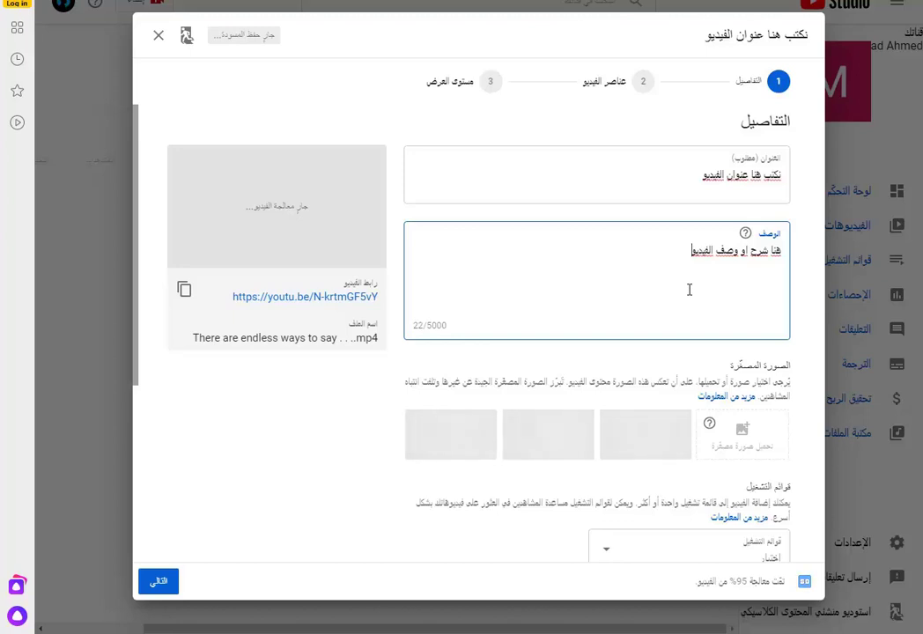
pyautogui.press('Return')
pyautogui.write('زملا')
pyautogui.press('BackSpace')
pyautogui.press('BackSpace')
pyautogui.press('BackSpace')
pyautogui.press('BackSpace')
pyautogui.click(716, 451)
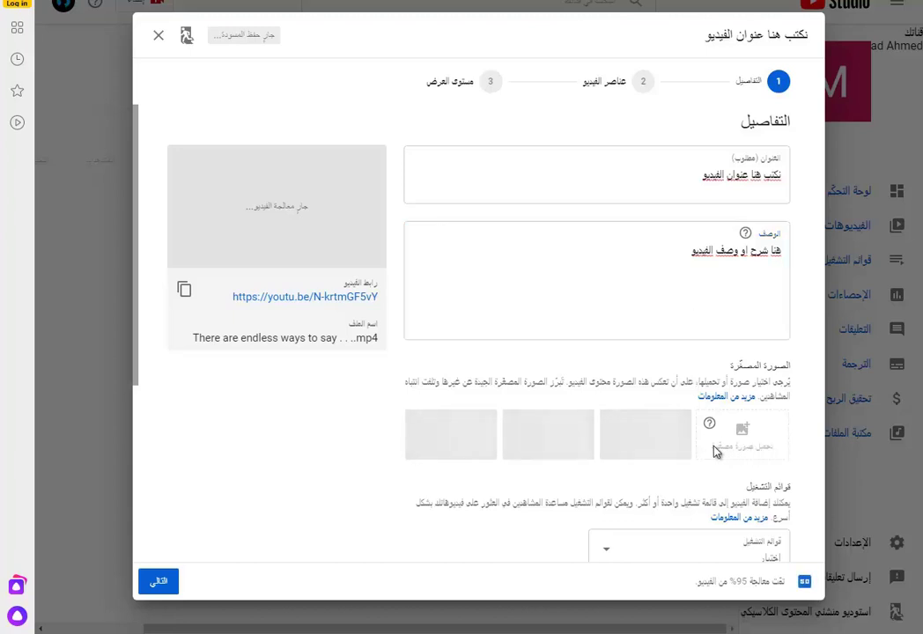
pyautogui.scroll(-3, 722, 453)
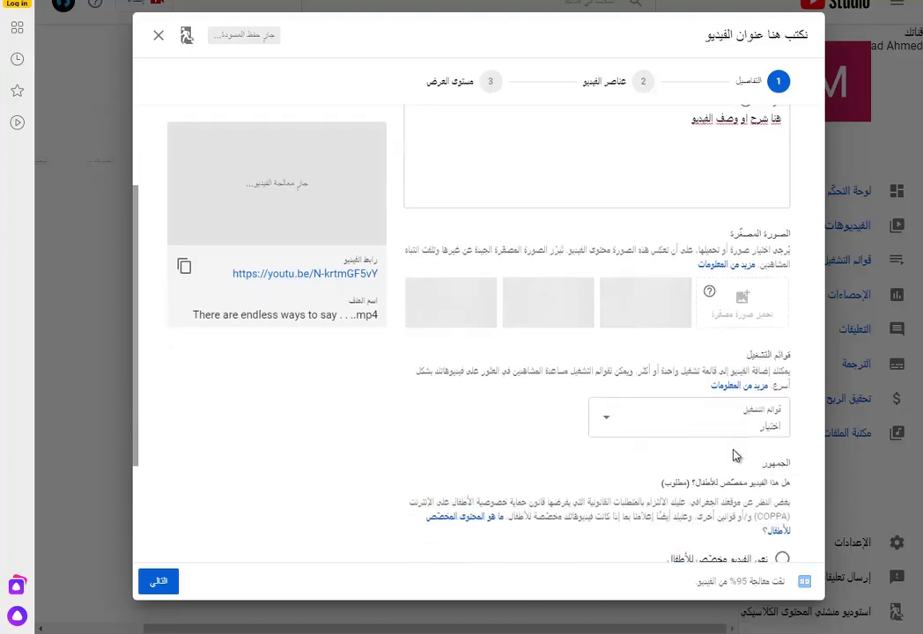
pyautogui.click(775, 406)
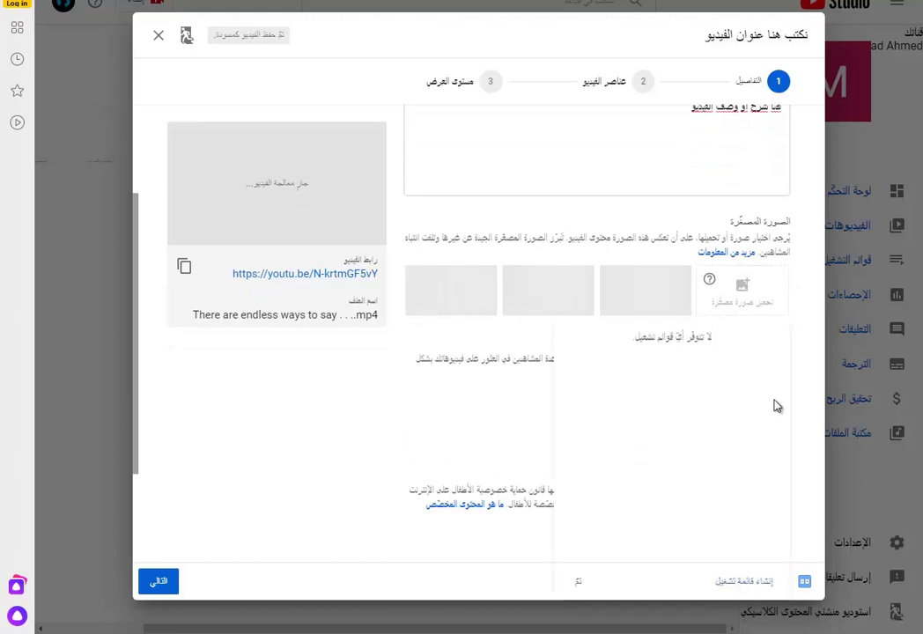
pyautogui.tripleClick(722, 343)
pyautogui.click(744, 581)
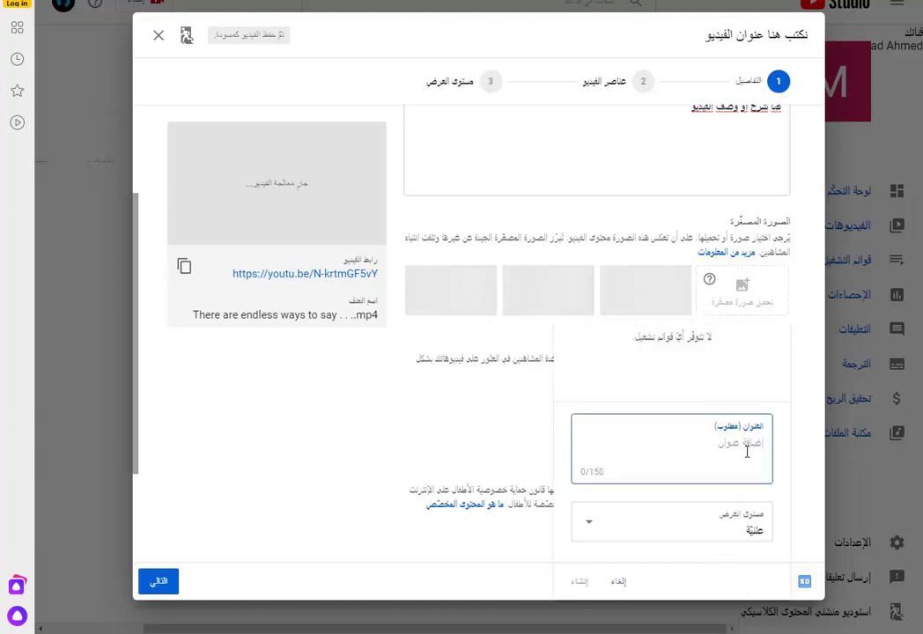
pyautogui.write('قائمة اي اسم ')
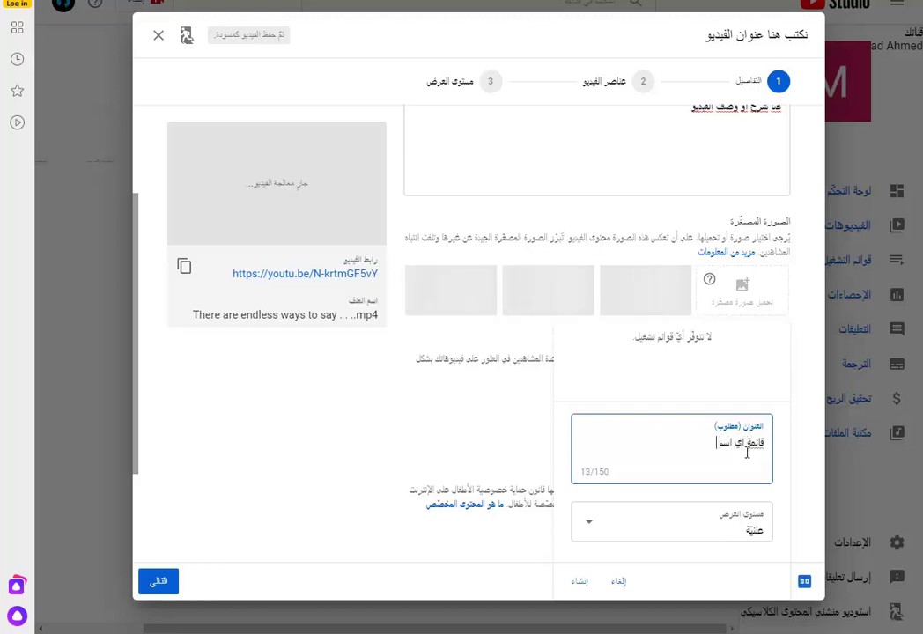
pyautogui.write('علي')
pyautogui.write(' موا')
pyautogui.press('BackSpace')
pyautogui.press('BackSpace')
pyautogui.write('زاجك')
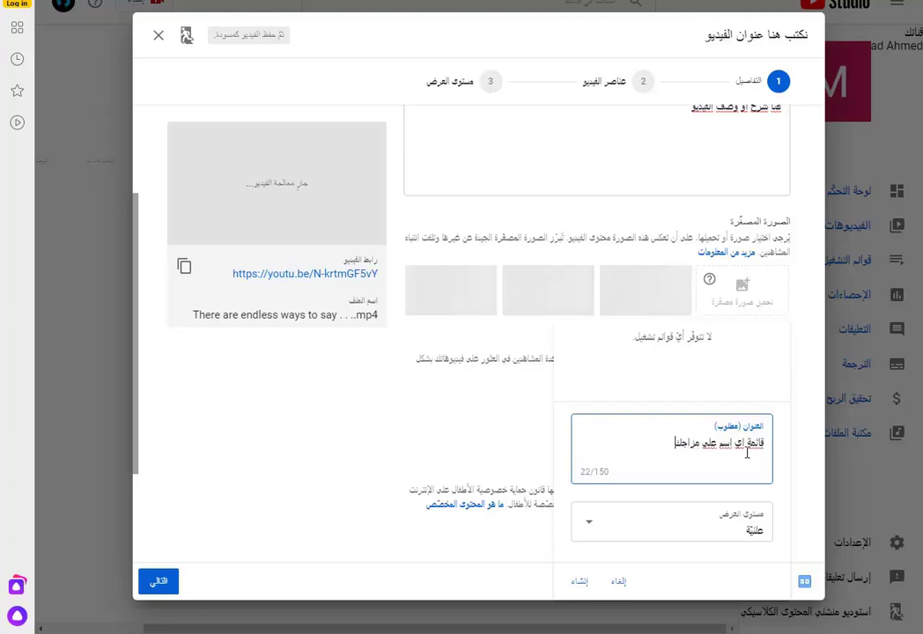
pyautogui.click(795, 470)
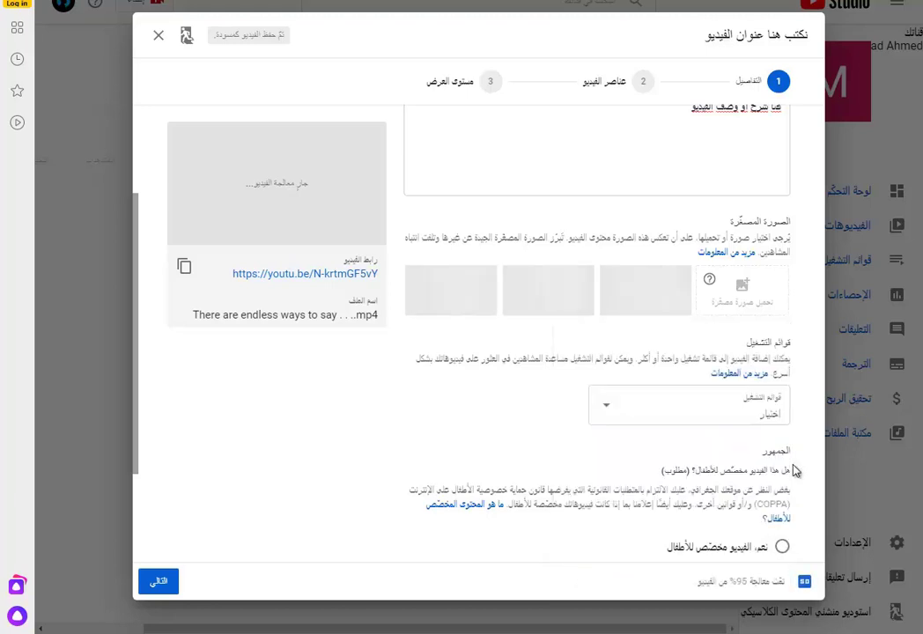
# - Mark the video as 'No, it's not made for kids'
pyautogui.scroll(-2, 792, 470)
pyautogui.moveTo(725, 404); pyautogui.dragTo(691, 423)
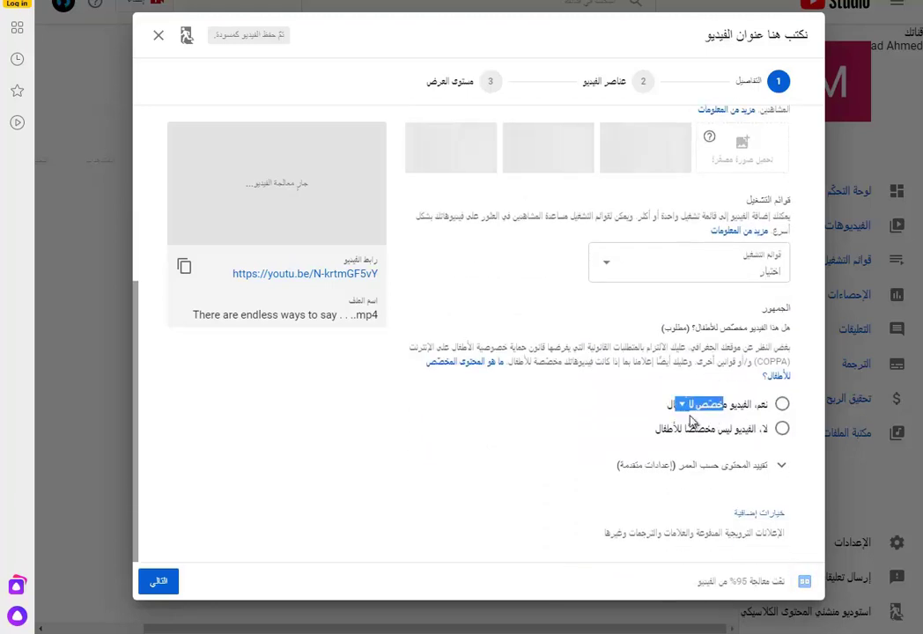
pyautogui.moveTo(768, 429); pyautogui.dragTo(655, 432)
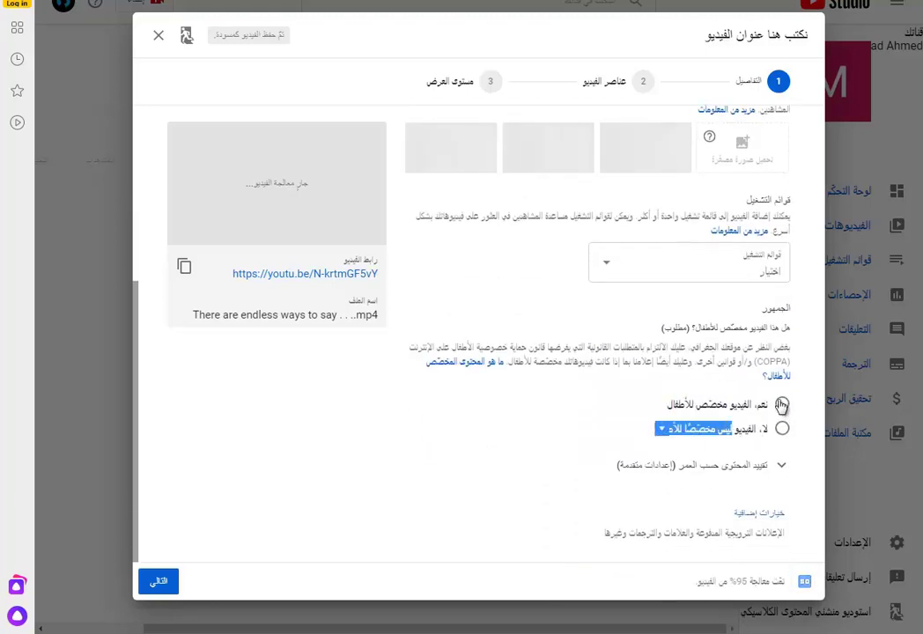
pyautogui.click(782, 428)
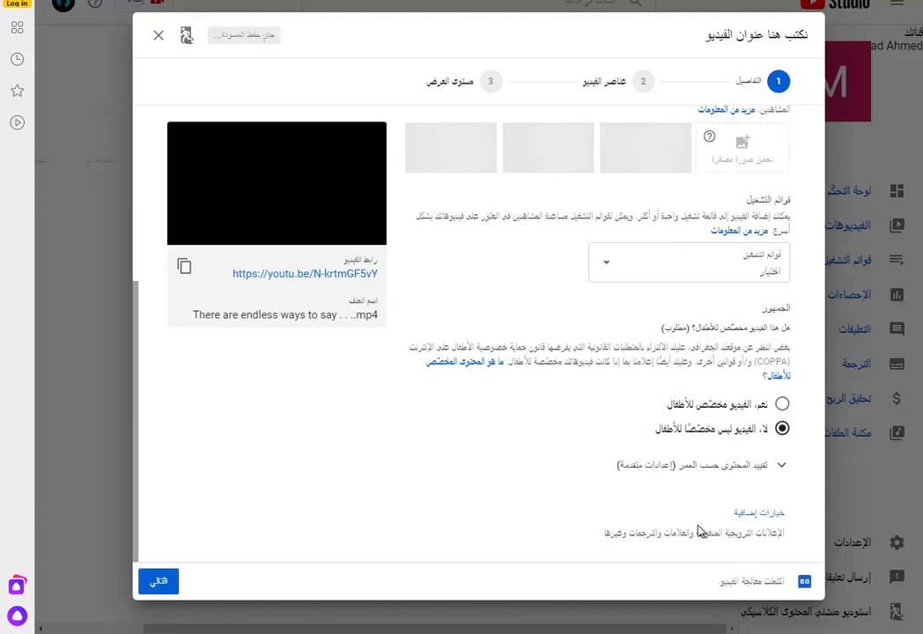
pyautogui.scroll(2, 517, 426)
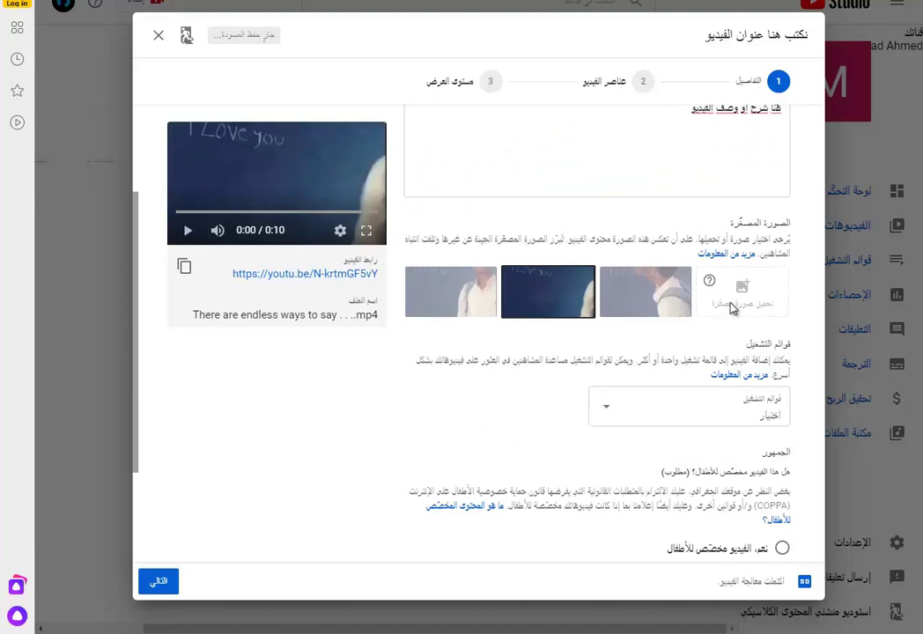
# - Expand Show more options and put the cursor in the Tags box
pyautogui.scroll(-2, 506, 396)
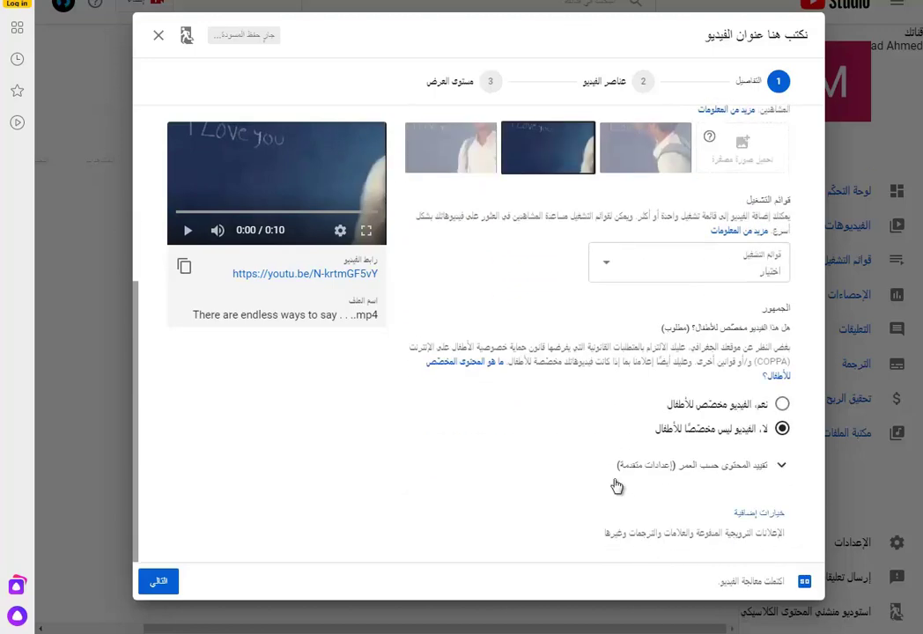
pyautogui.click(754, 520)
pyautogui.scroll(-4, 695, 432)
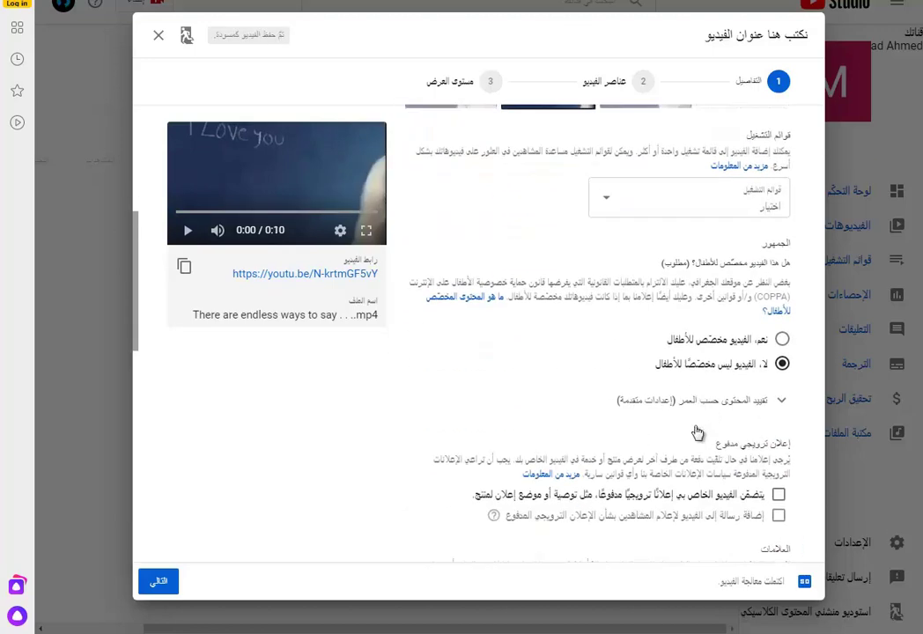
pyautogui.click(773, 401)
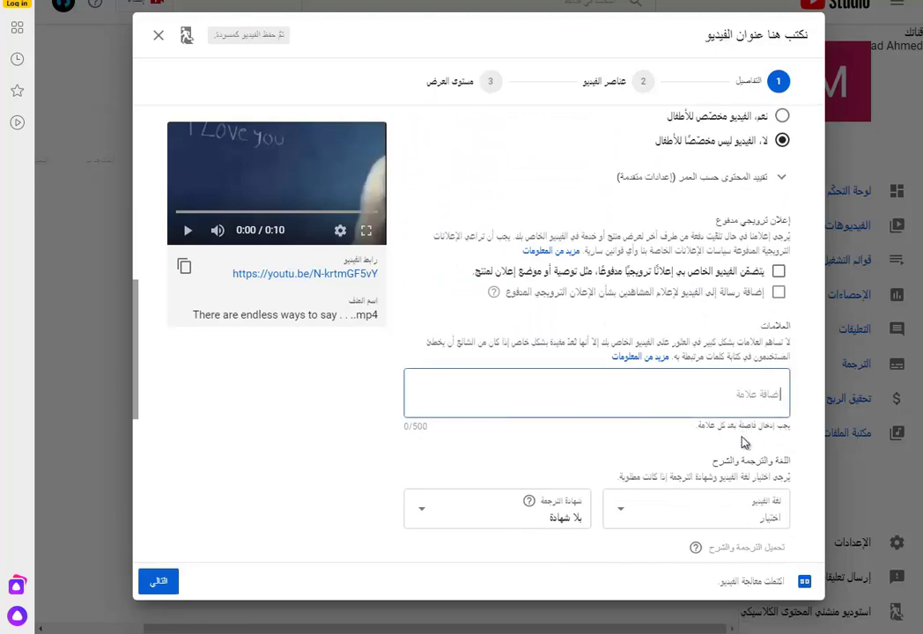
pyautogui.scroll(10, 745, 443)
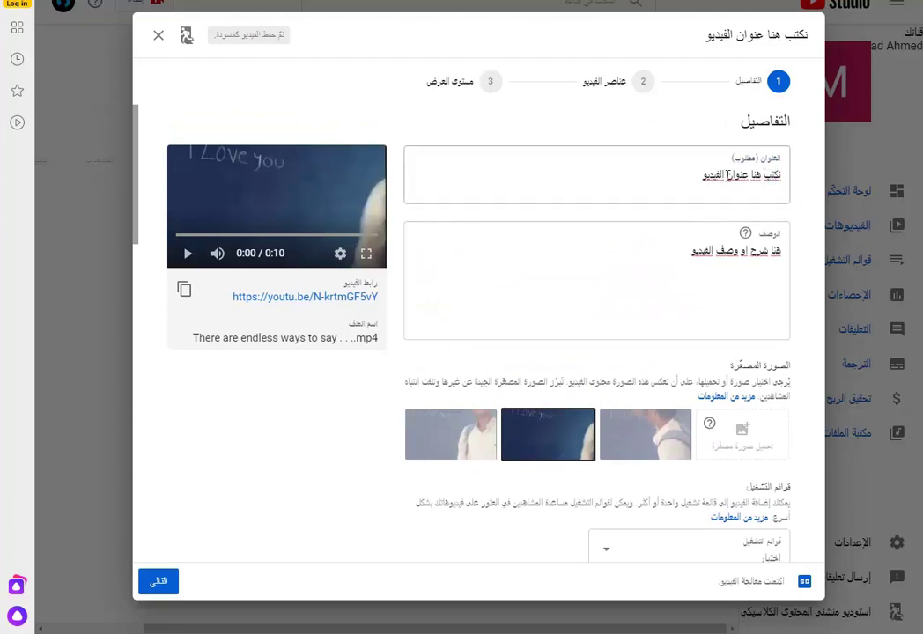
# - Copy the video's file name and paste it over the current title
pyautogui.scroll(-3, 690, 384)
pyautogui.scroll(-3, 690, 385)
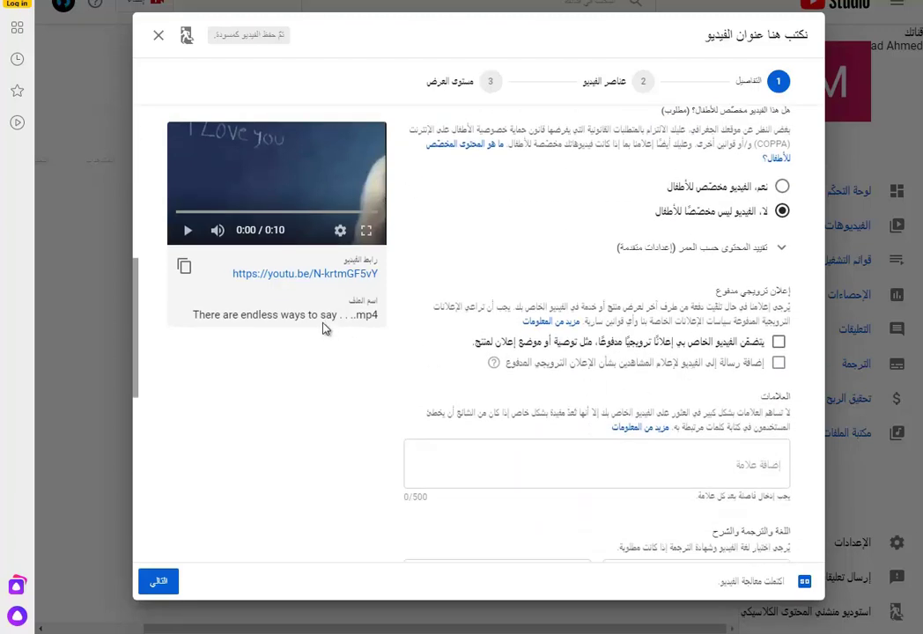
pyautogui.moveTo(340, 316); pyautogui.dragTo(190, 316)
pyautogui.hotkey('ctrl', 'c')
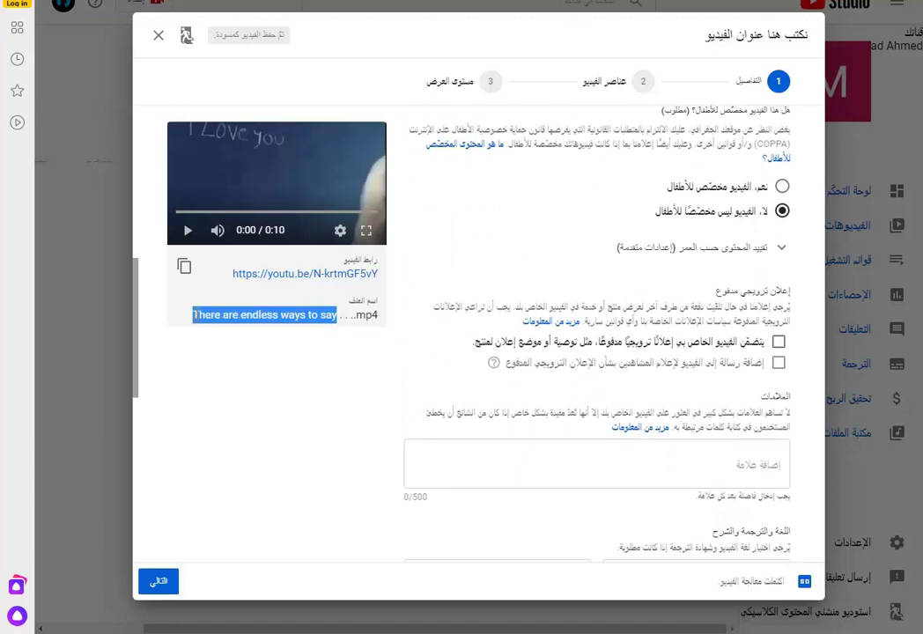
pyautogui.scroll(6, 605, 235)
pyautogui.tripleClick(644, 181)
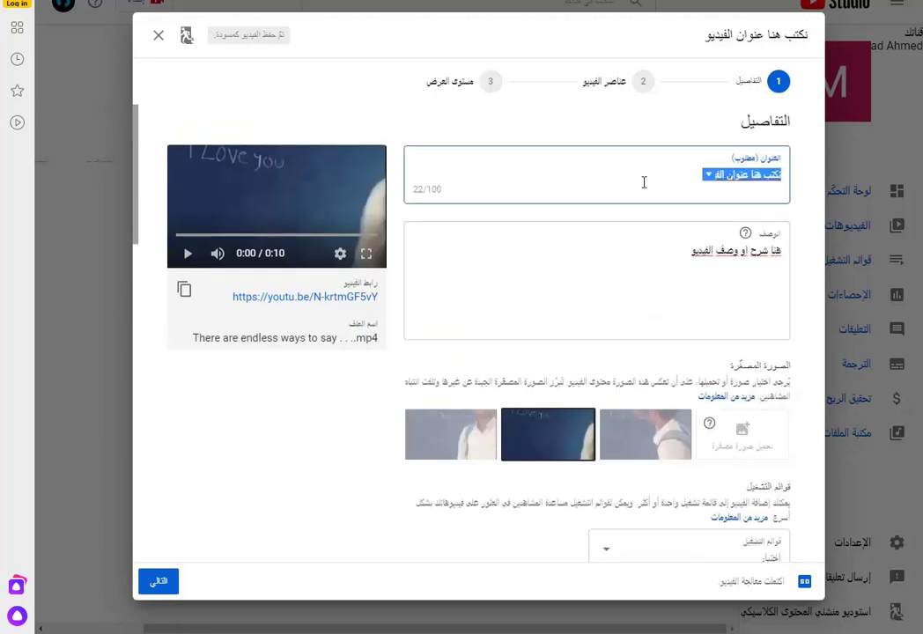
pyautogui.hotkey('ctrl', 'v')
# - Replace the description with the sentence 'There are endless ways to say'
pyautogui.click(720, 250)
pyautogui.rightClick(721, 250)
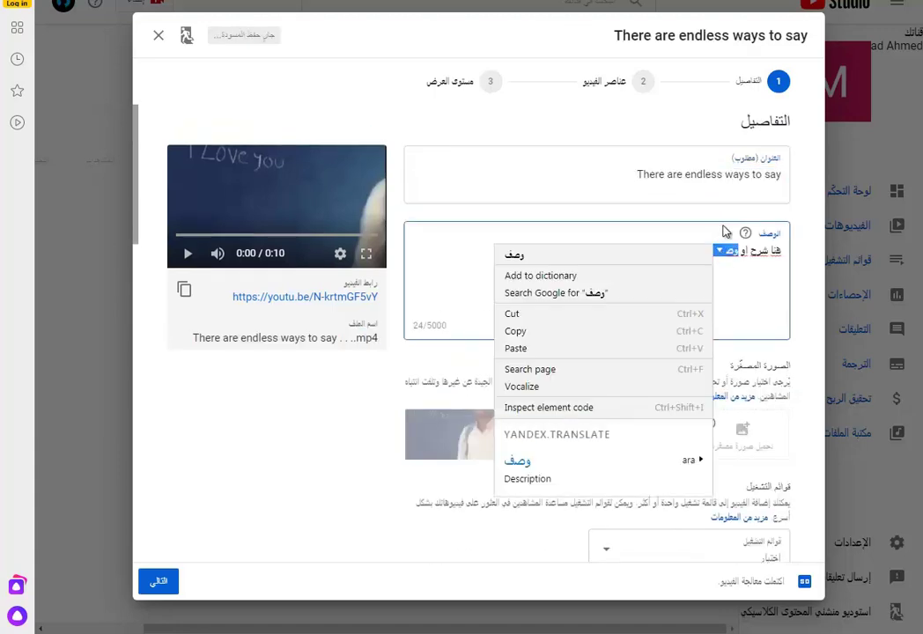
pyautogui.press('Escape')
pyautogui.tripleClick(730, 252)
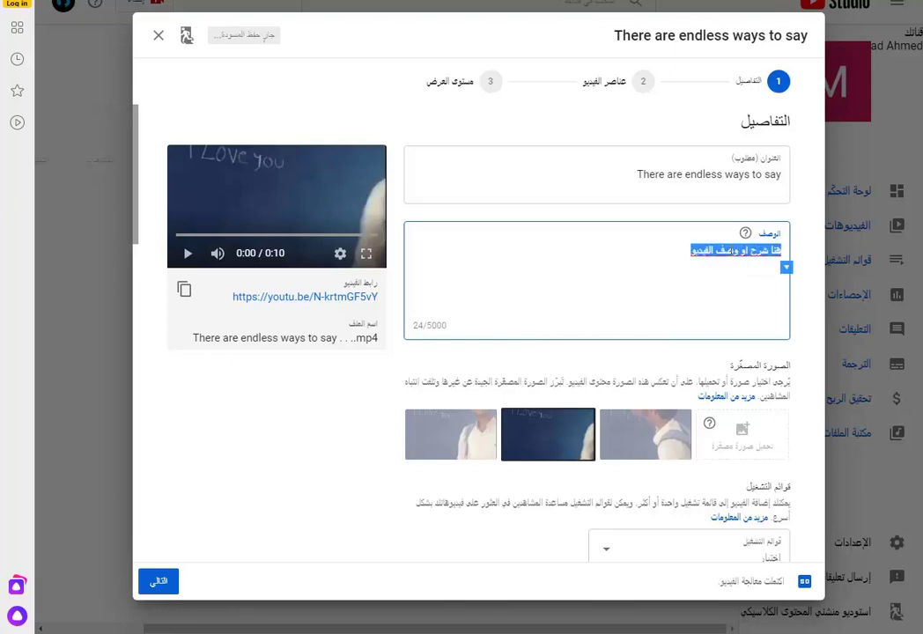
pyautogui.hotkey('ctrl', 'v')
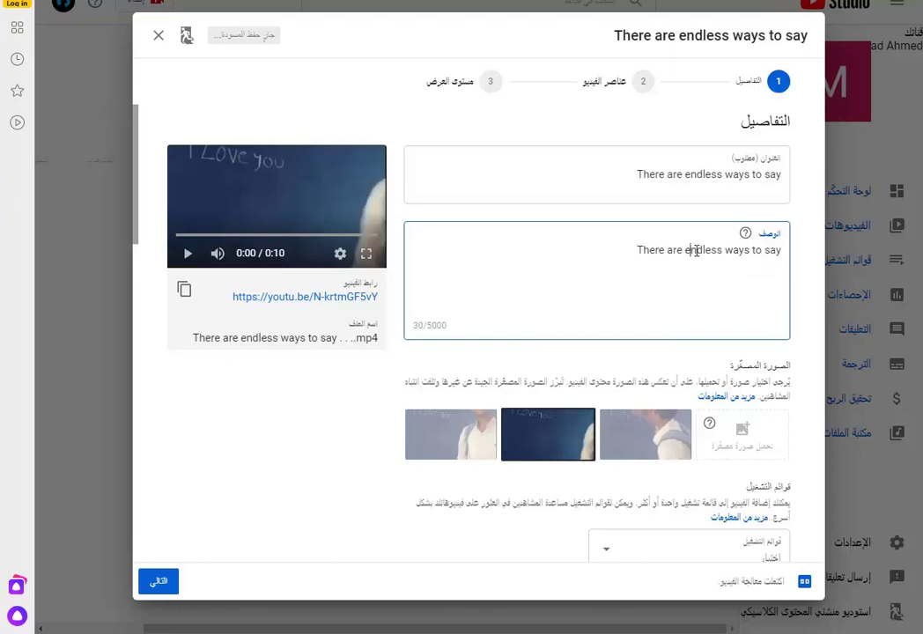
# - Add 'endless' and 'There' from the description as tags
pyautogui.doubleClick(710, 250)
pyautogui.hotkey('ctrl', 'c')
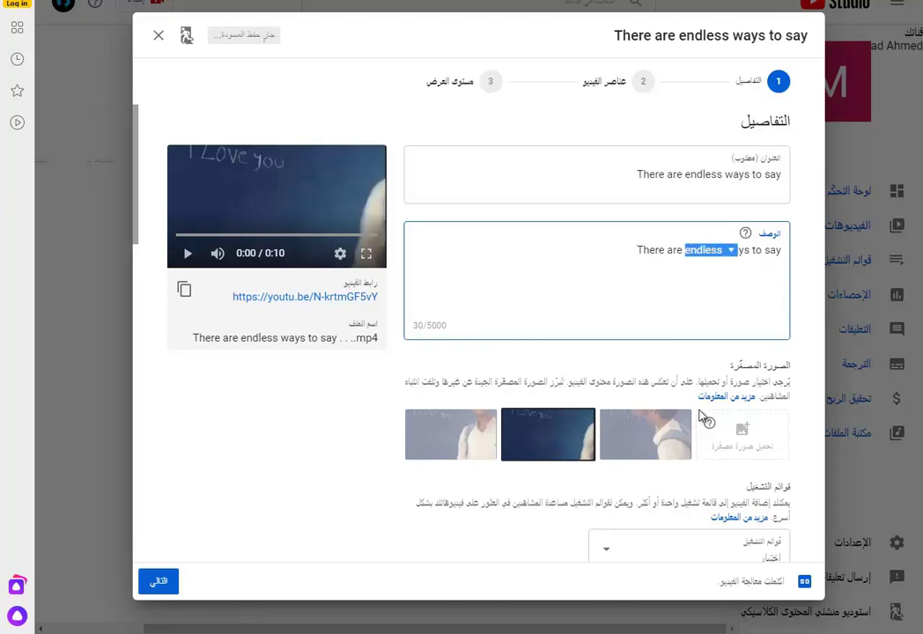
pyautogui.scroll(-10, 702, 415)
pyautogui.click(717, 411)
pyautogui.hotkey('ctrl', 'v')
pyautogui.press('Return')
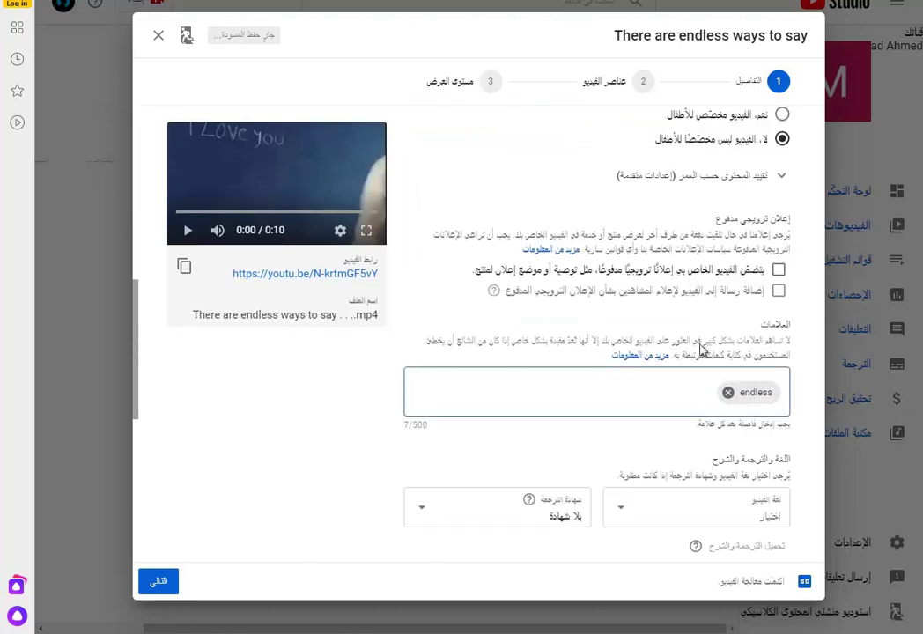
pyautogui.scroll(10, 706, 237)
pyautogui.doubleClick(650, 177)
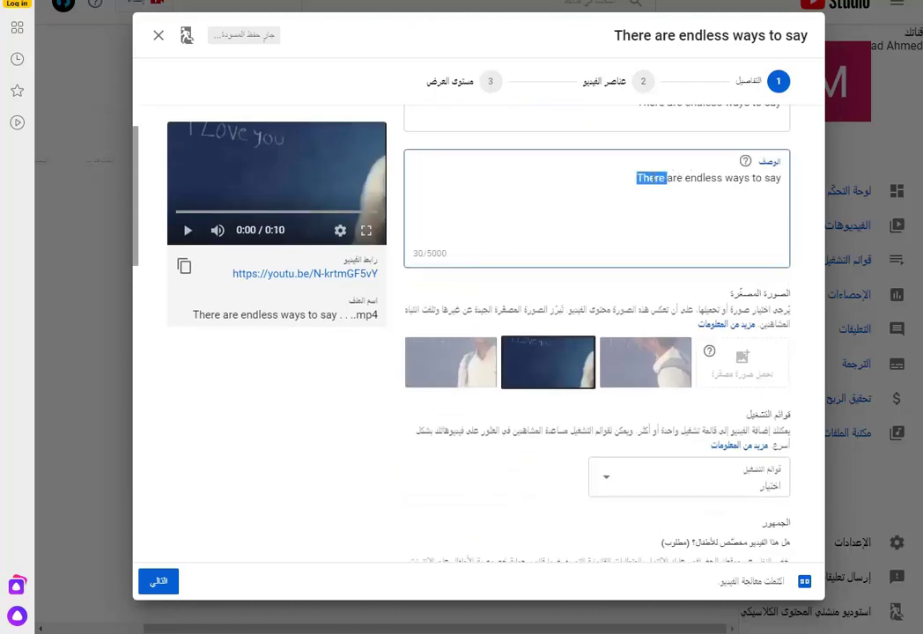
pyautogui.moveTo(650, 177); pyautogui.dragTo(589, 469)
pyautogui.scroll(-8, 661, 379)
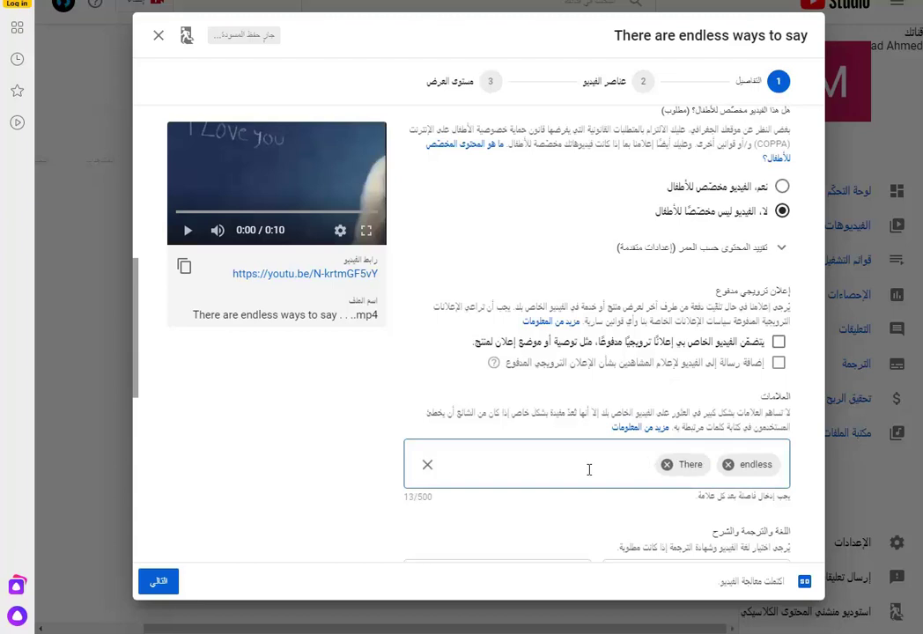
pyautogui.moveTo(434, 505); pyautogui.dragTo(403, 498)
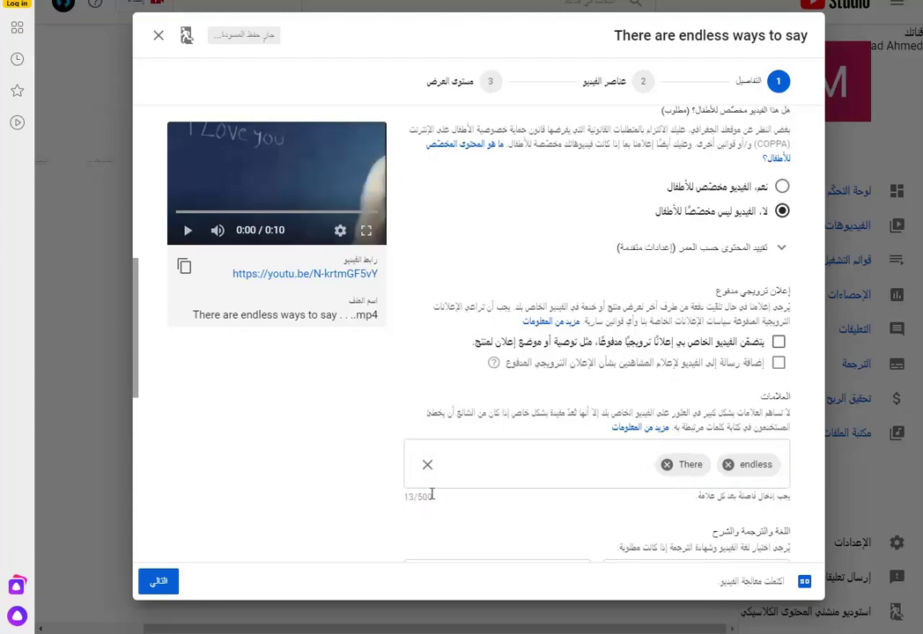
pyautogui.scroll(-3, 547, 466)
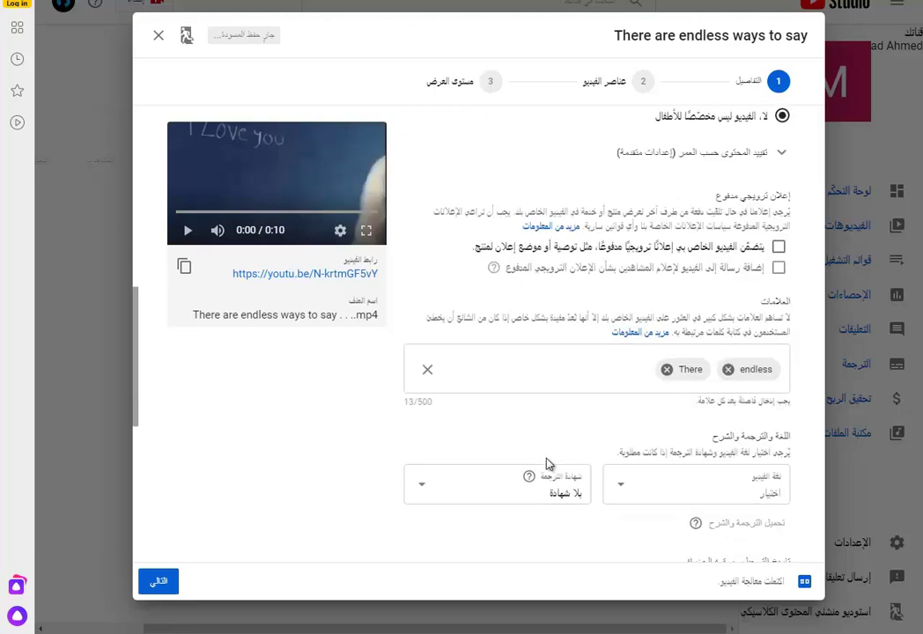
# - Set the video language to Arabic (العربية)
pyautogui.click(770, 371)
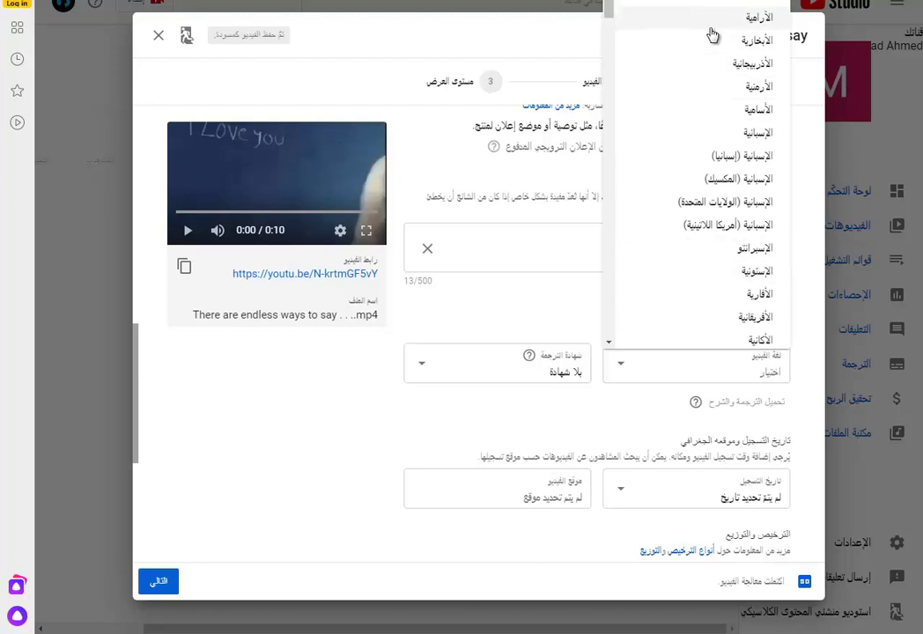
pyautogui.scroll(-3, 701, 202)
pyautogui.scroll(-2, 700, 207)
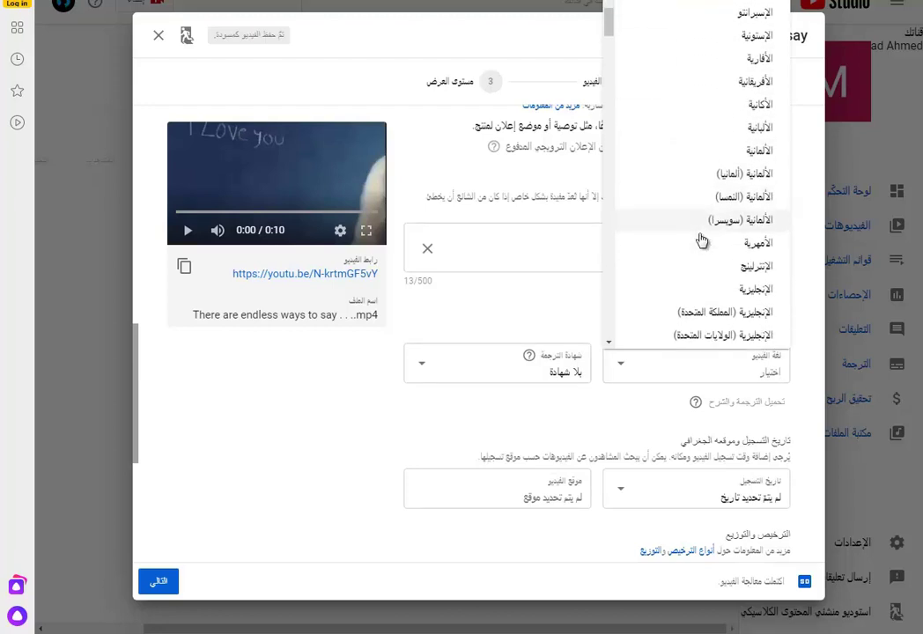
pyautogui.scroll(-4, 738, 269)
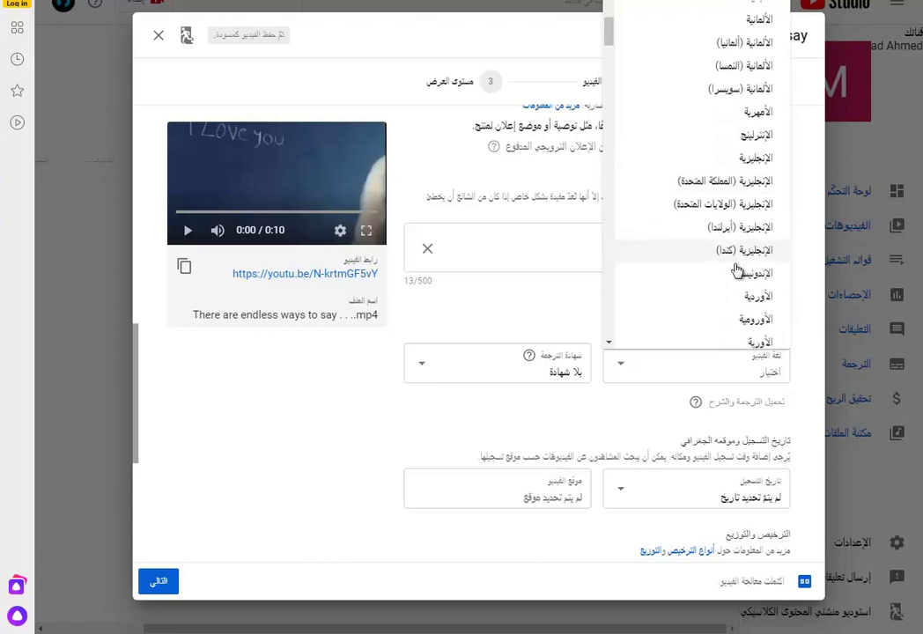
pyautogui.scroll(-5, 738, 270)
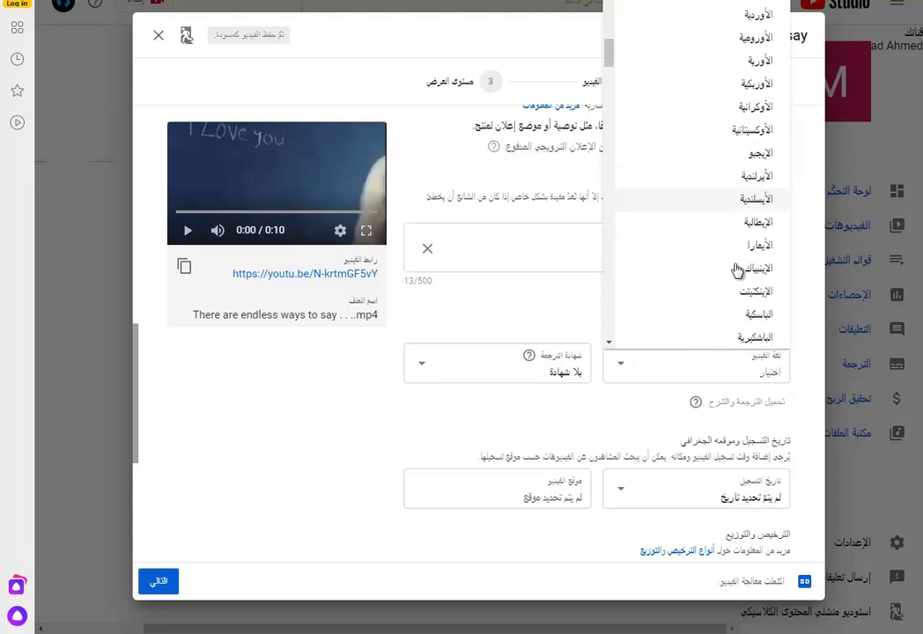
pyautogui.scroll(-6, 738, 270)
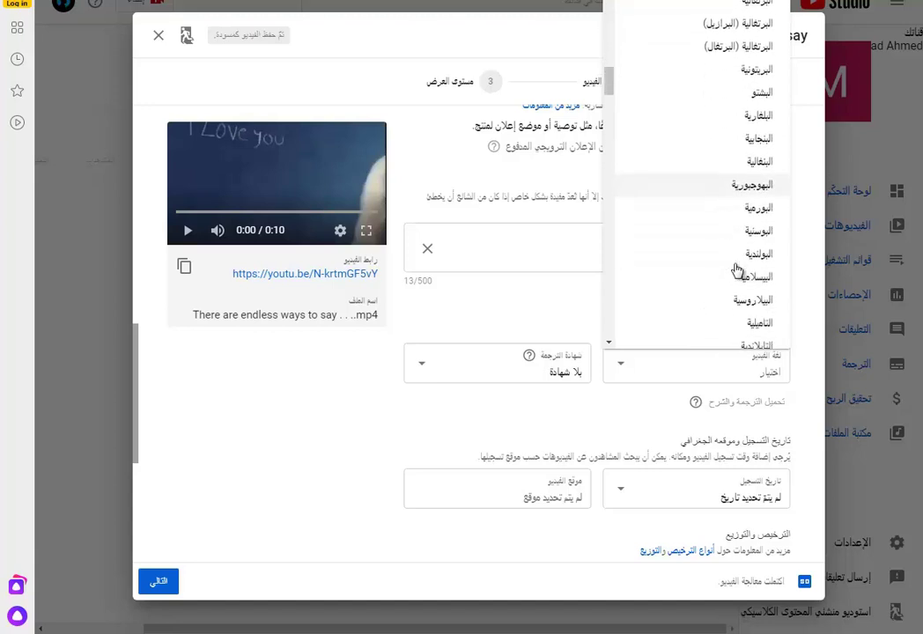
pyautogui.scroll(-4, 738, 269)
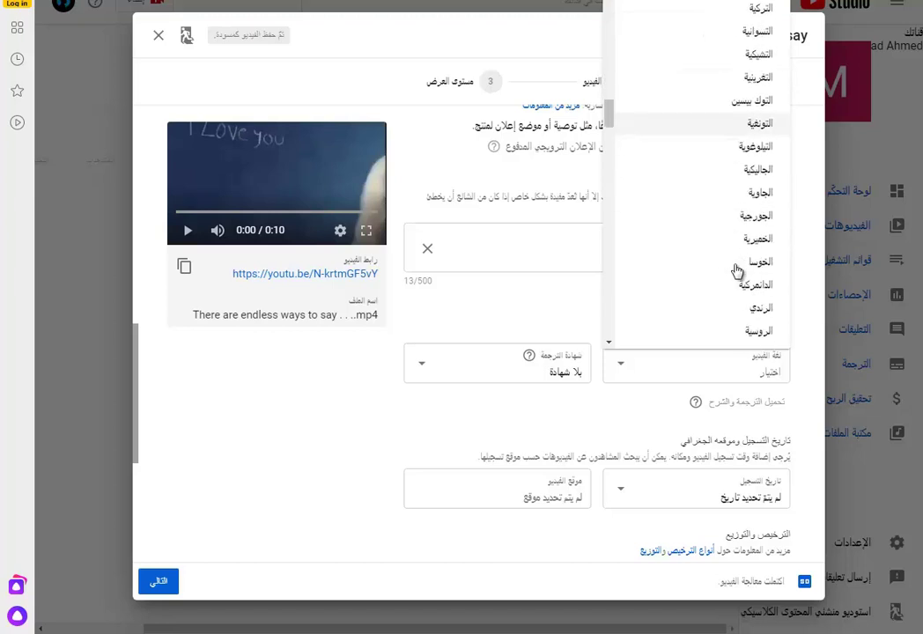
pyautogui.scroll(-10, 696, 276)
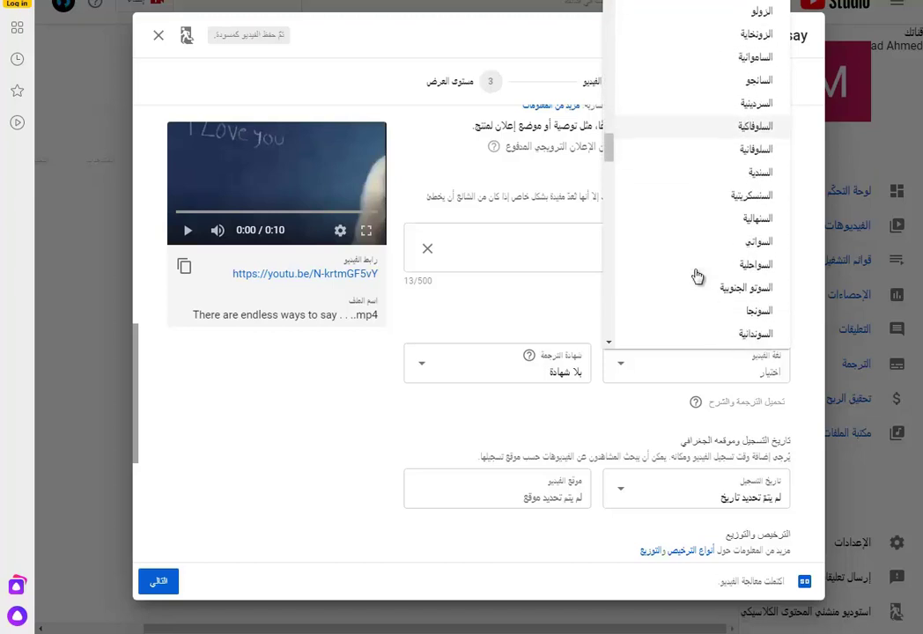
pyautogui.scroll(-5, 696, 276)
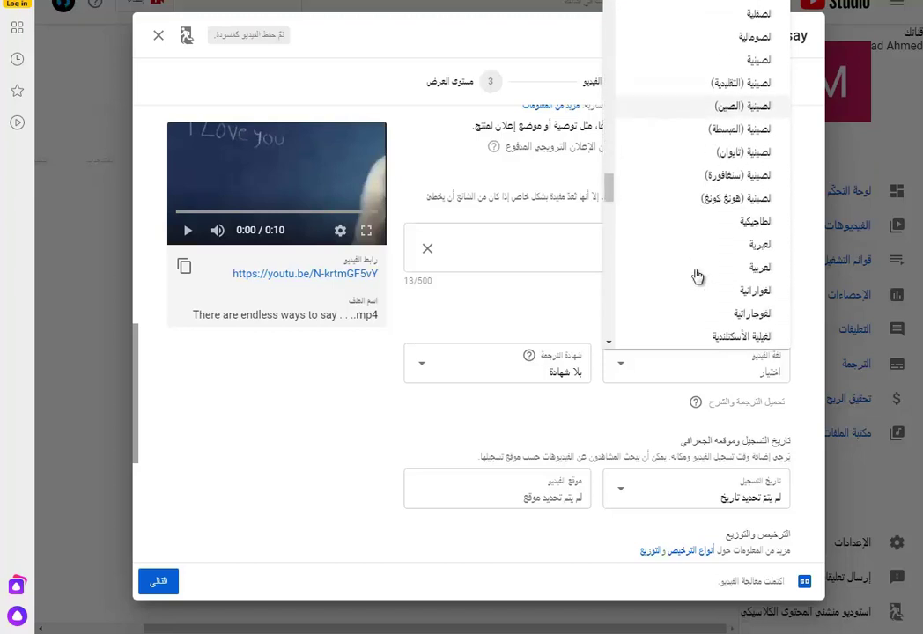
pyautogui.click(640, 170)
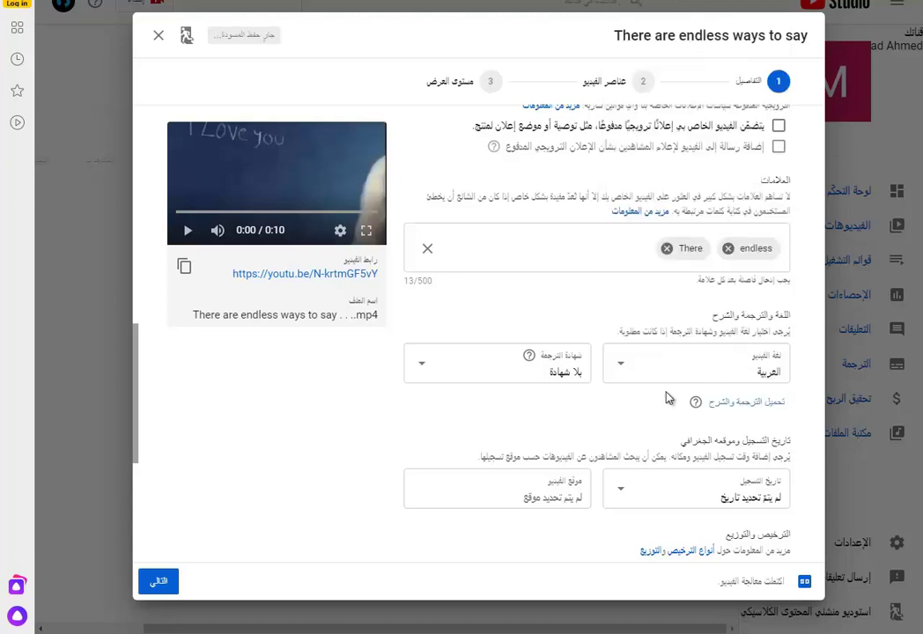
# - Continue to the Video elements step with the cards editor
pyautogui.scroll(-5, 544, 404)
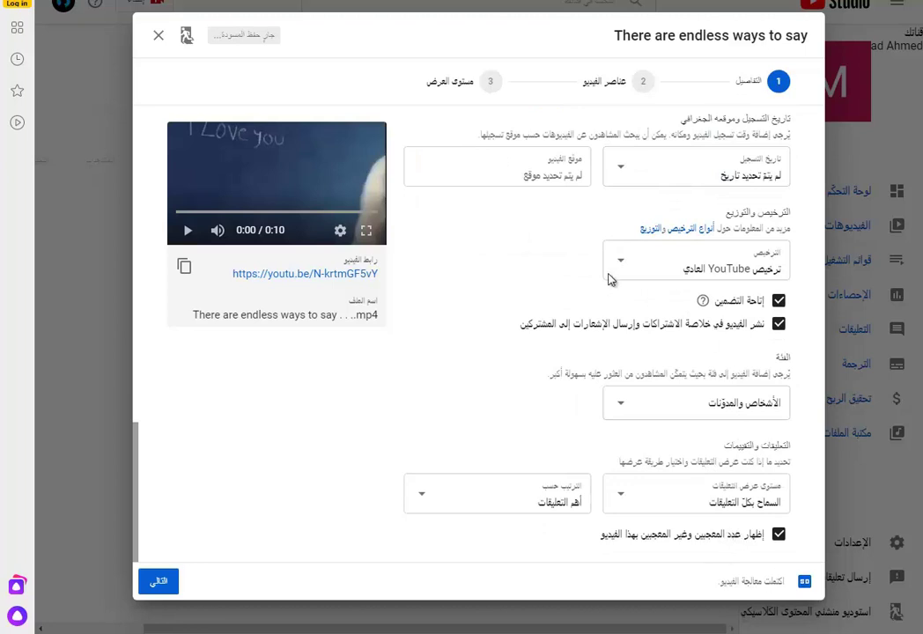
pyautogui.click(158, 583)
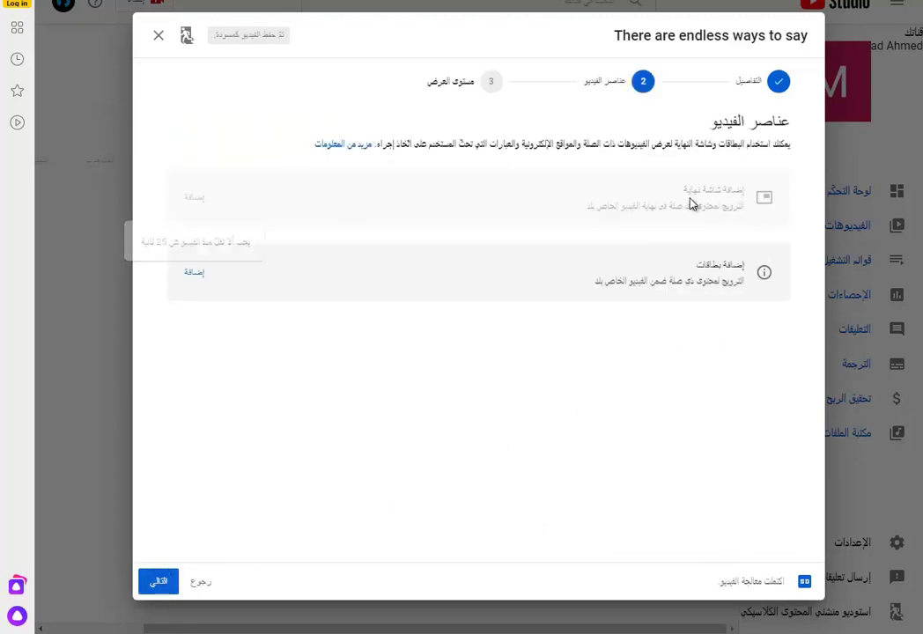
pyautogui.moveTo(740, 280); pyautogui.dragTo(521, 297)
pyautogui.click(195, 274)
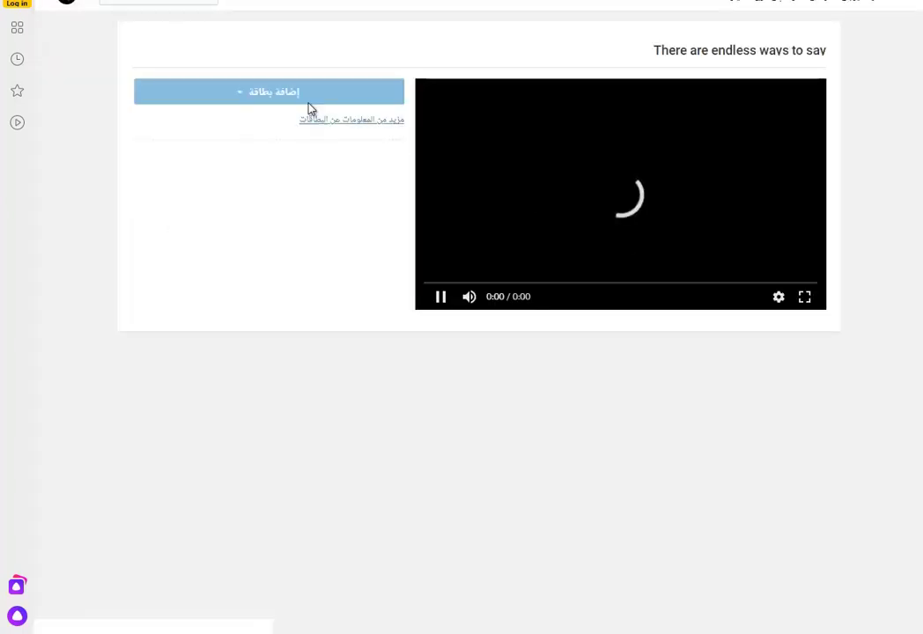
pyautogui.click(280, 96)
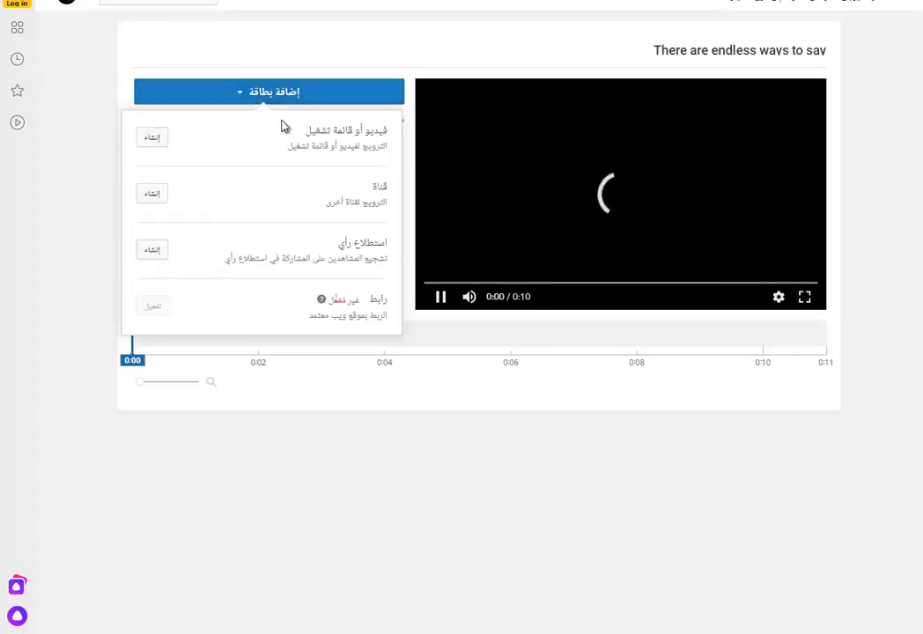
pyautogui.moveTo(361, 132); pyautogui.dragTo(312, 139)
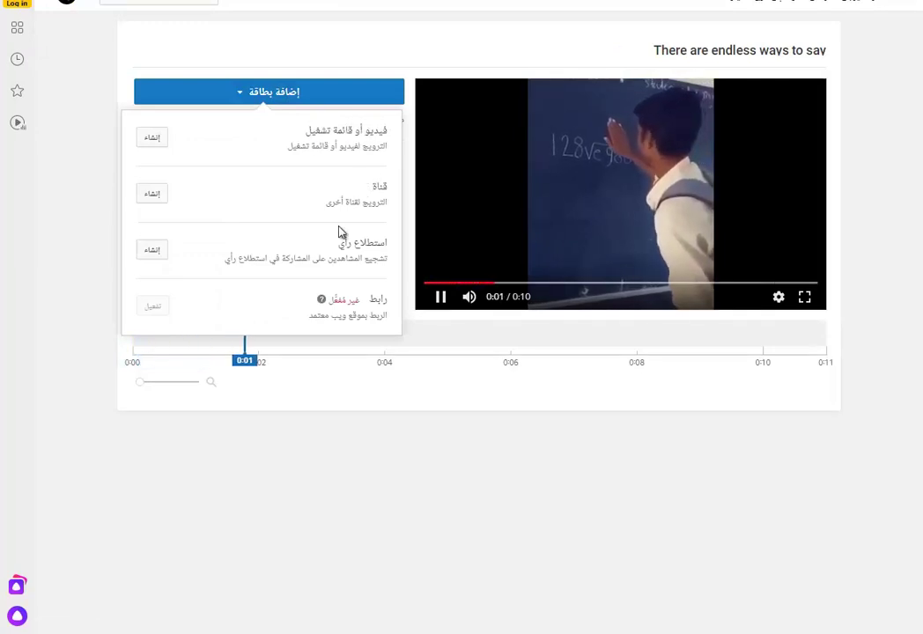
pyautogui.moveTo(371, 232); pyautogui.dragTo(377, 310)
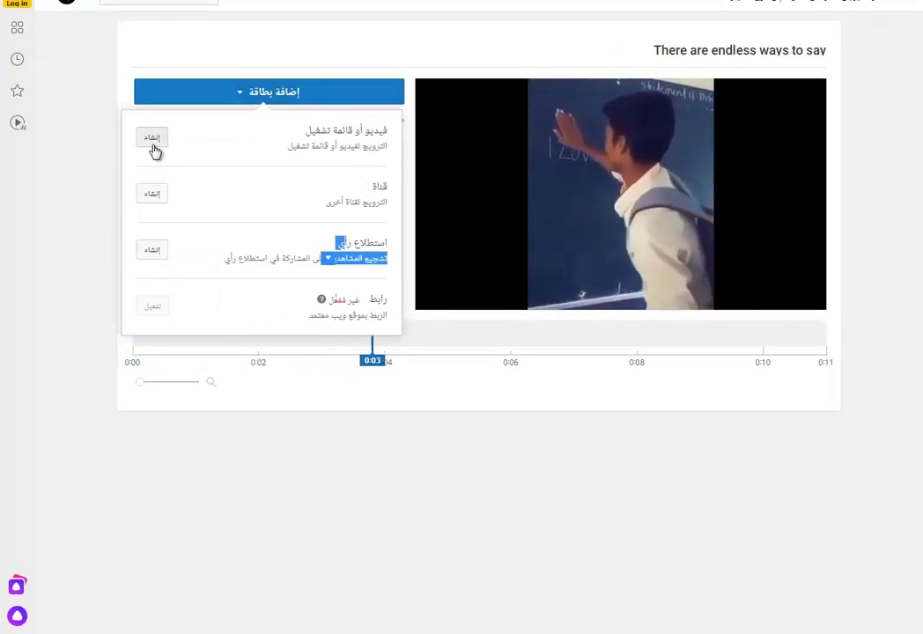
pyautogui.click(151, 139)
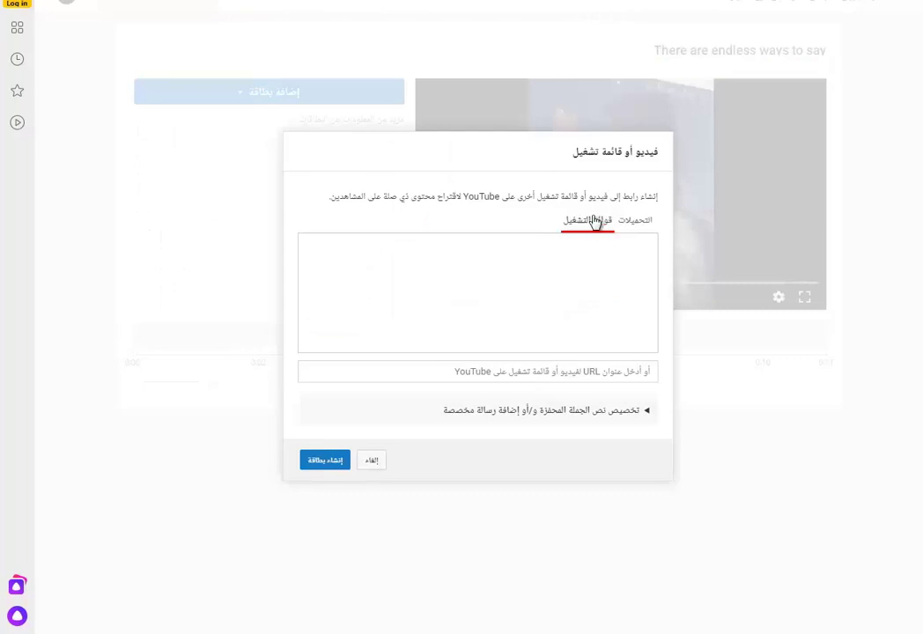
pyautogui.moveTo(596, 222); pyautogui.dragTo(526, 319)
pyautogui.click(370, 462)
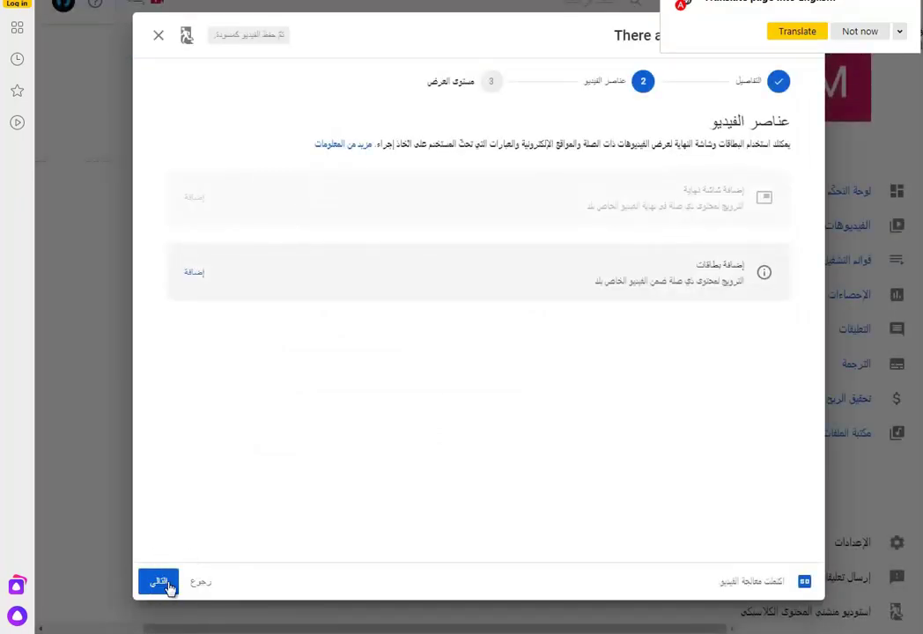
# - Set visibility to Public as an instant Premiere and publish the video
pyautogui.moveTo(727, 581); pyautogui.dragTo(775, 582)
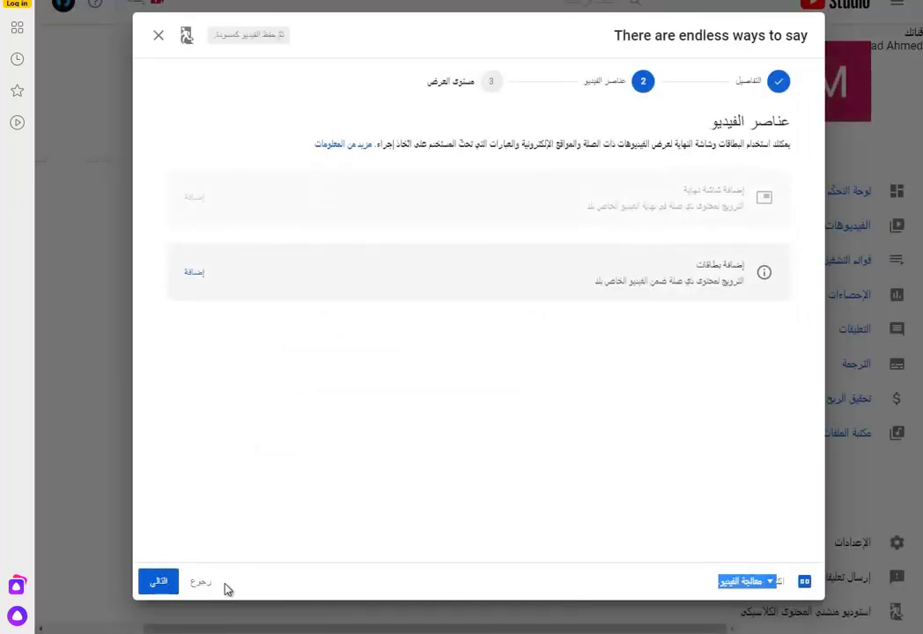
pyautogui.click(160, 585)
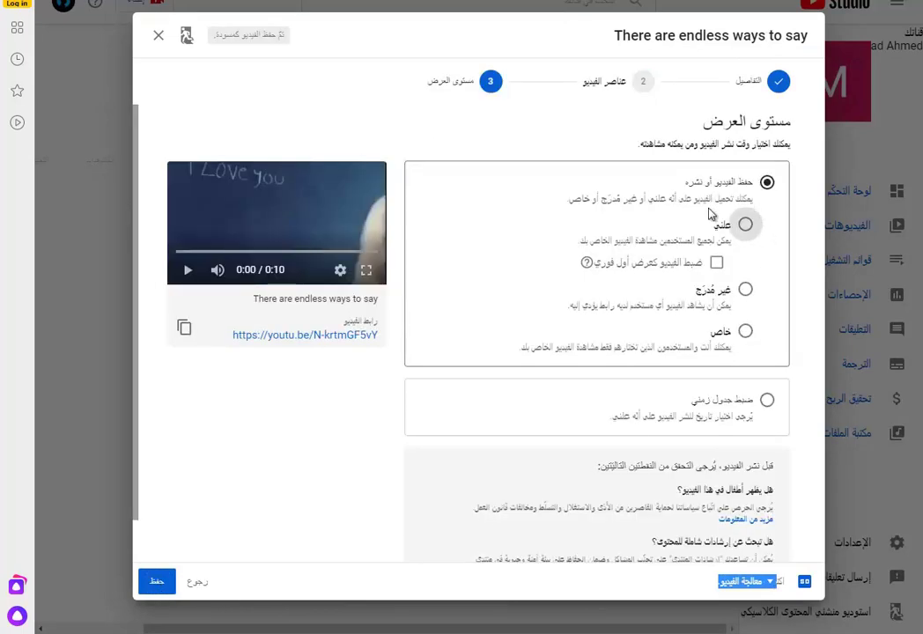
pyautogui.click(745, 230)
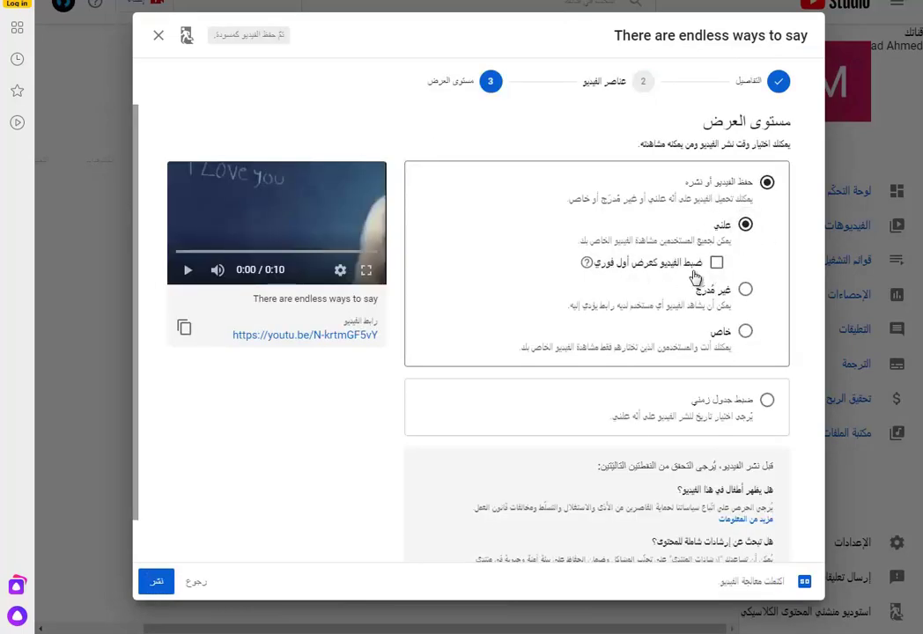
pyautogui.click(717, 262)
pyautogui.scroll(-1, 777, 421)
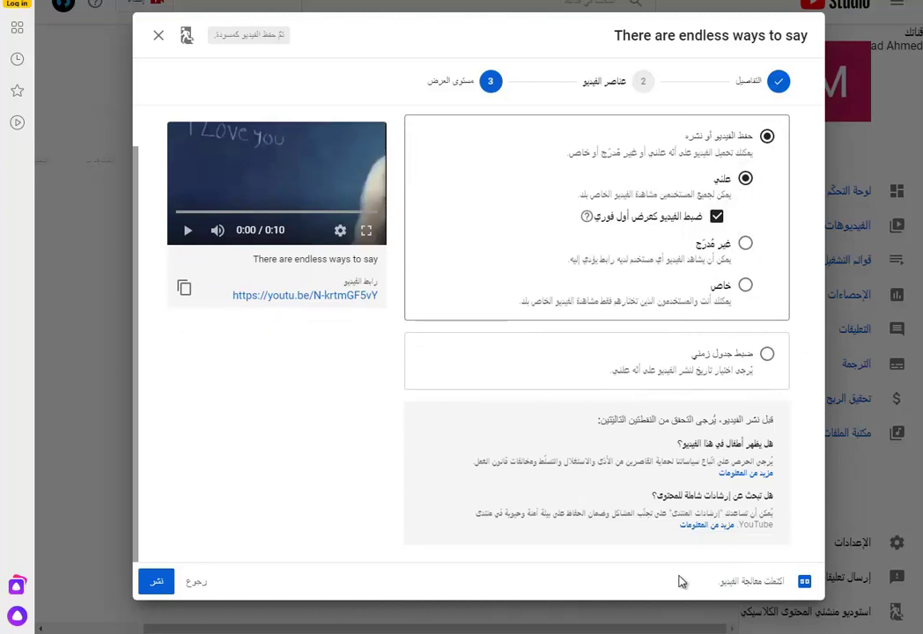
pyautogui.click(161, 587)
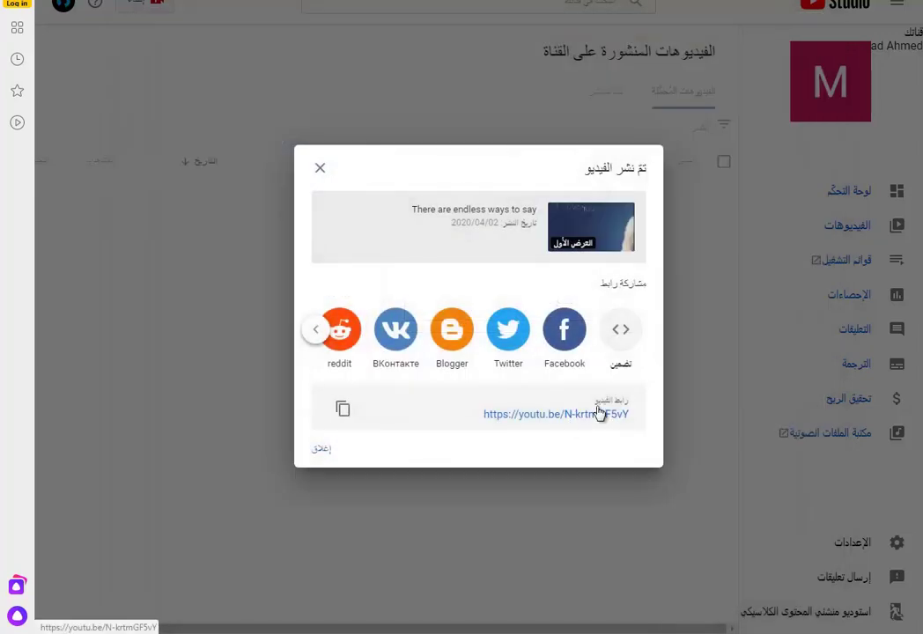
# - Copy the youtu.be link and try the Facebook, Twitter and Blogger share buttons
pyautogui.click(340, 412)
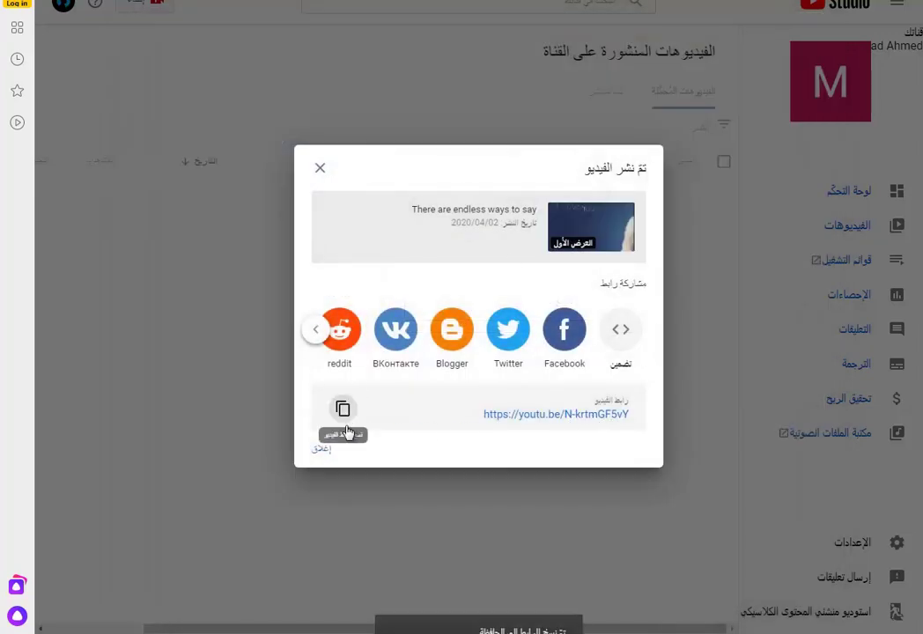
pyautogui.click(566, 338)
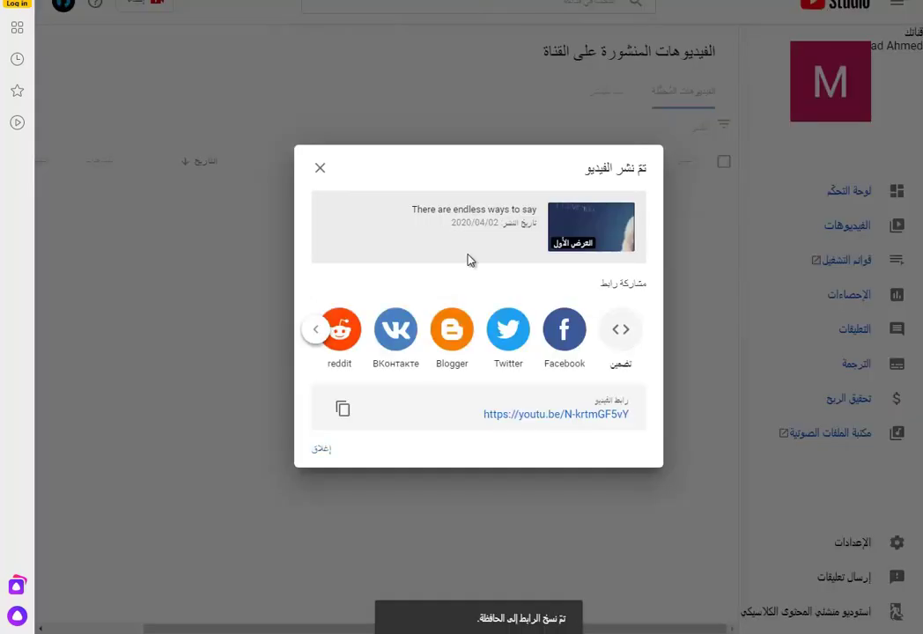
pyautogui.click(509, 333)
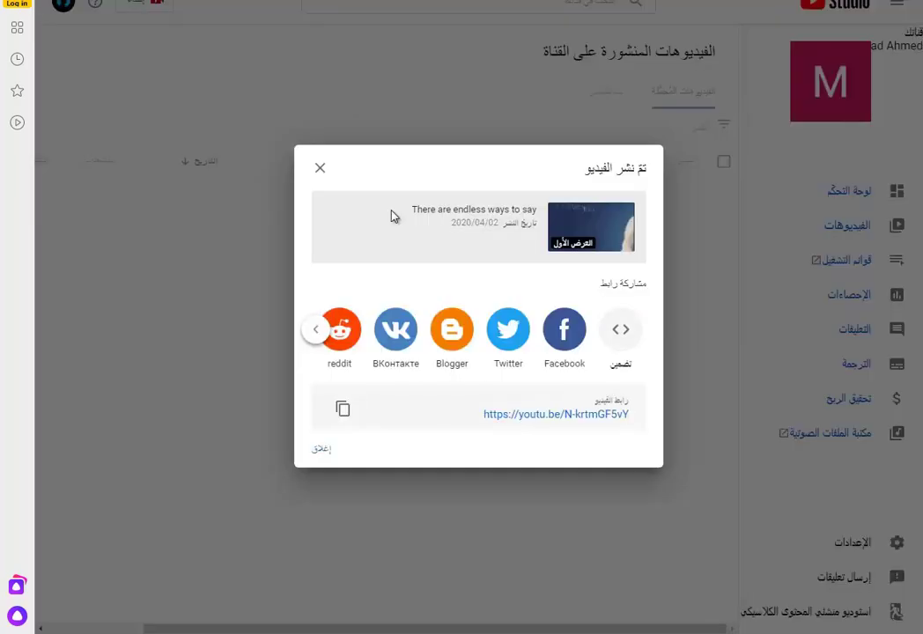
pyautogui.click(452, 345)
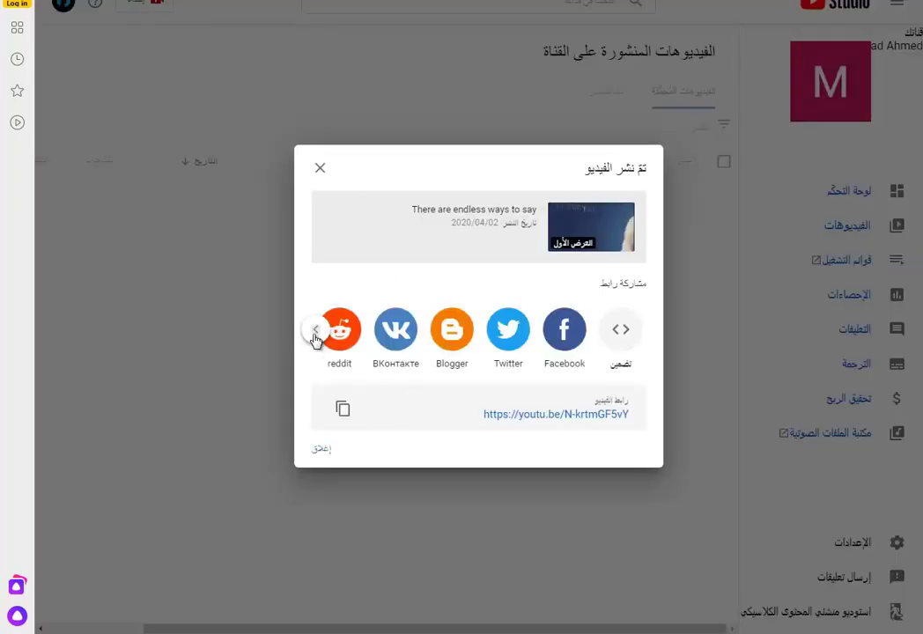
# - Browse the further share destinations, then close the video-published dialog
pyautogui.click(316, 333)
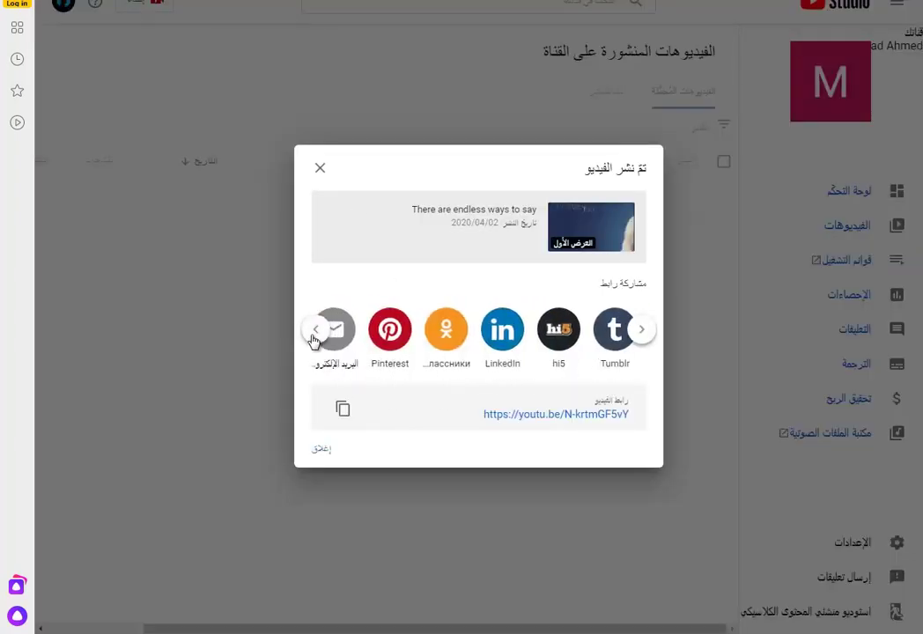
pyautogui.click(314, 333)
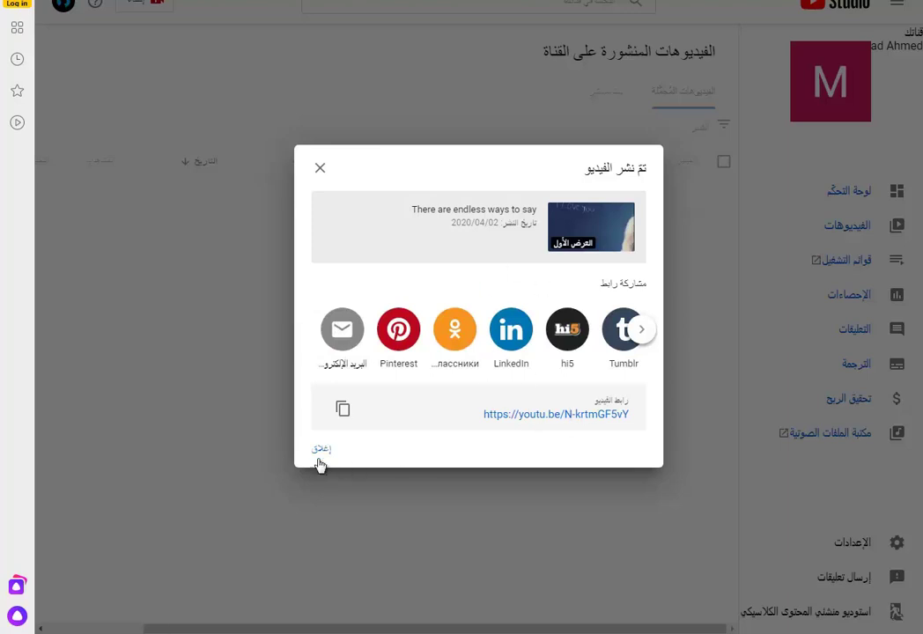
pyautogui.click(320, 451)
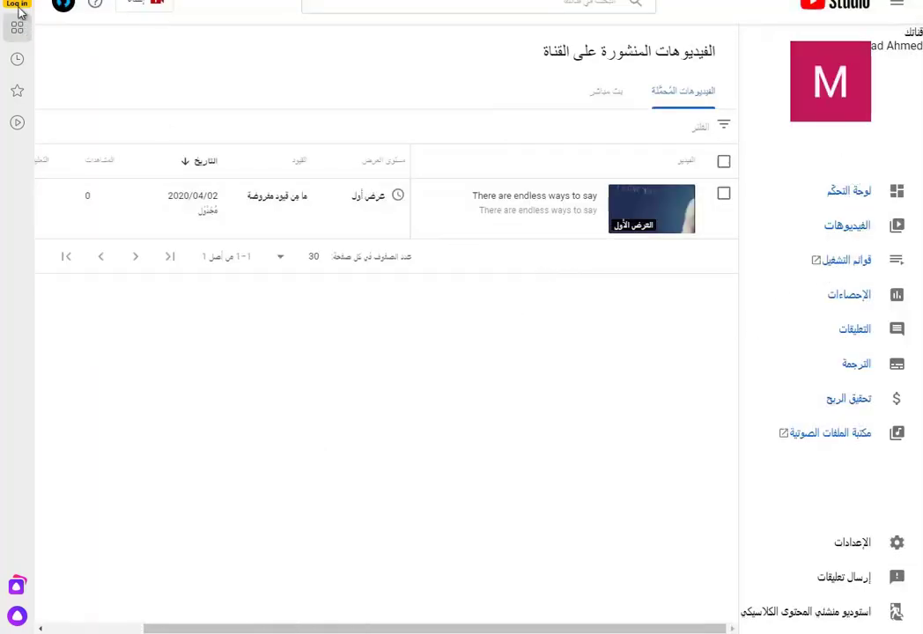
# - Go to Your channel (قناتك) from the account menu
pyautogui.click(64, 5)
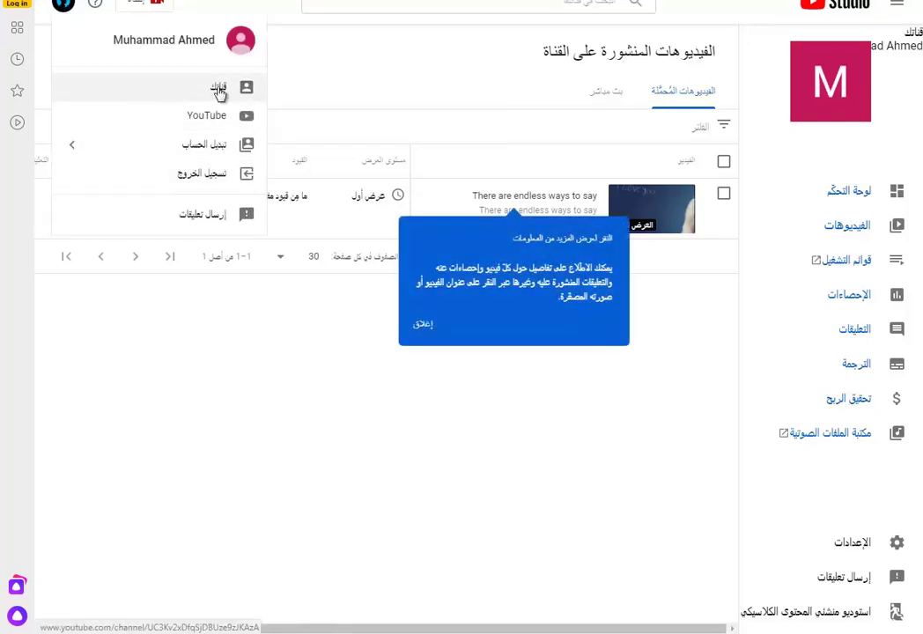
pyautogui.click(219, 89)
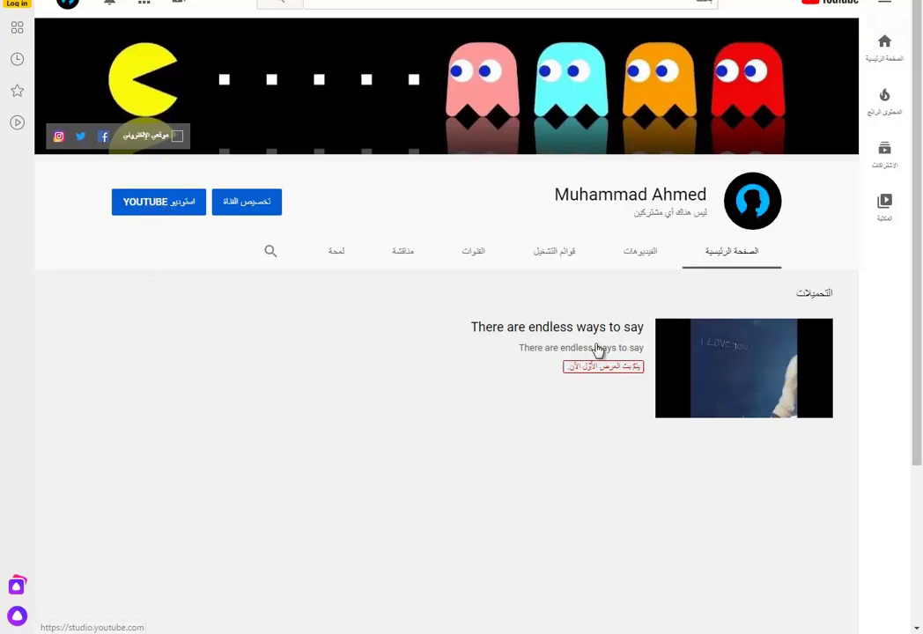
# - Switch to YouTube Studio from the account menu and decline page translation
pyautogui.click(60, 5)
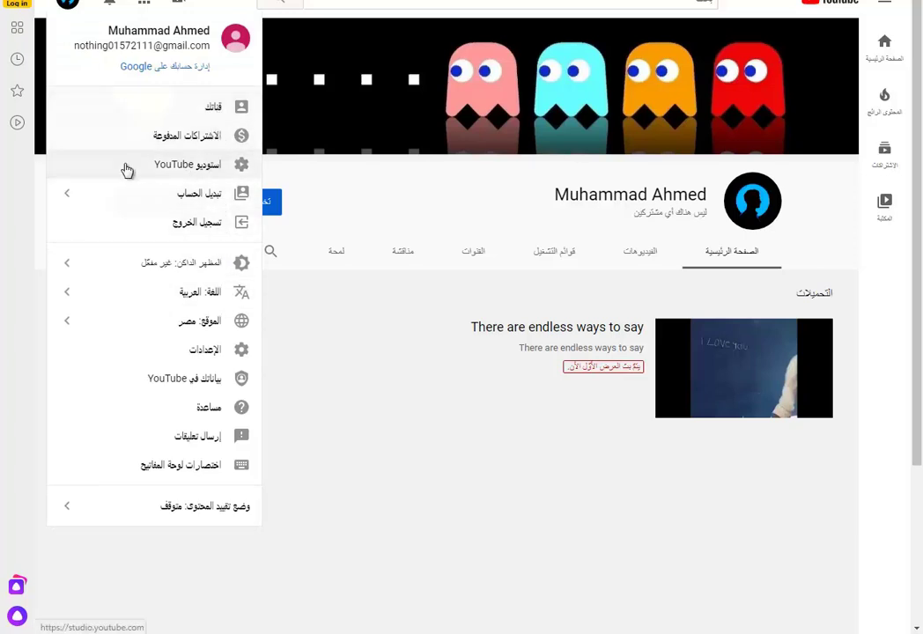
pyautogui.click(227, 172)
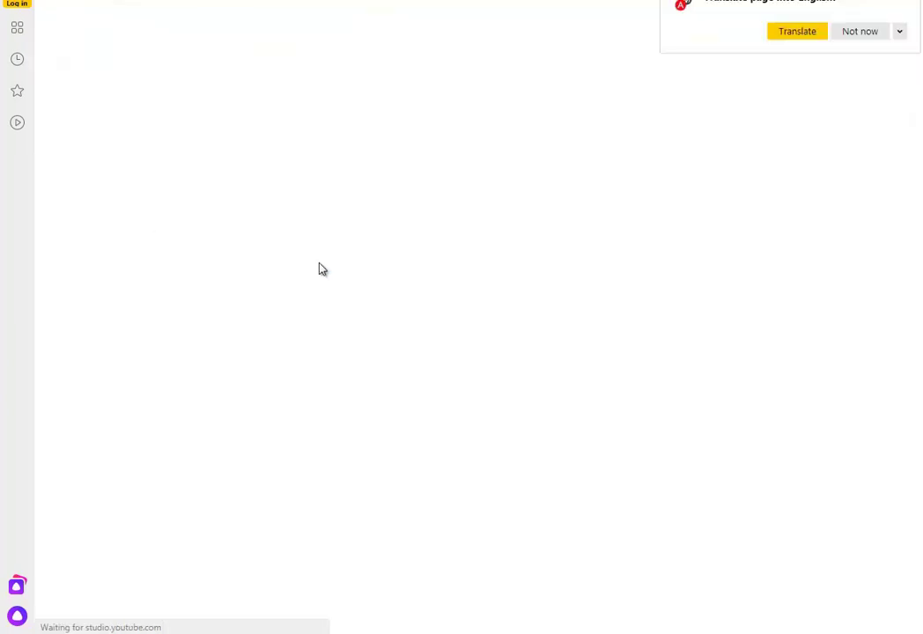
pyautogui.click(859, 32)
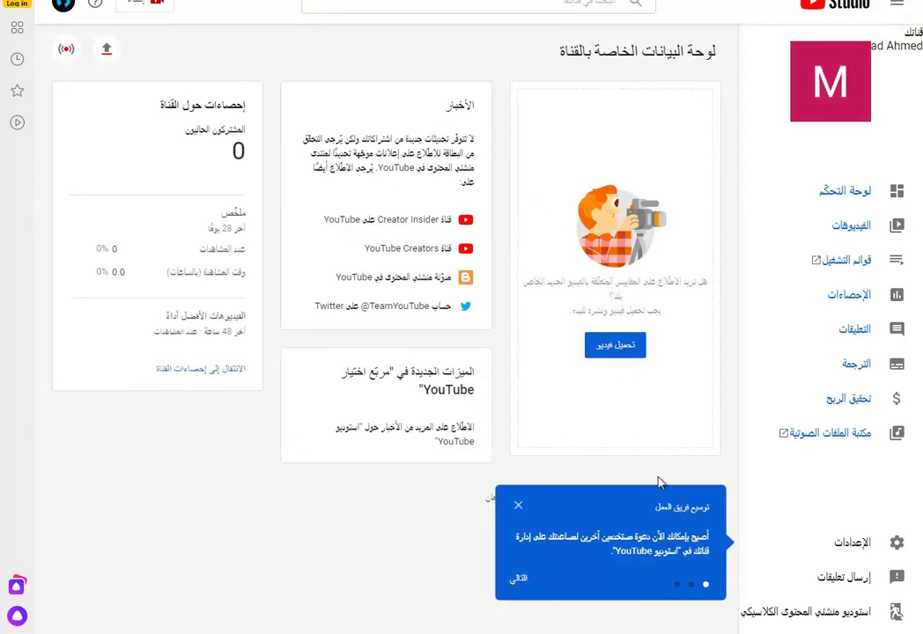
# - Close the team-management tip and highlight the top-videos, watch-time and 0 subscriber stats
pyautogui.click(518, 505)
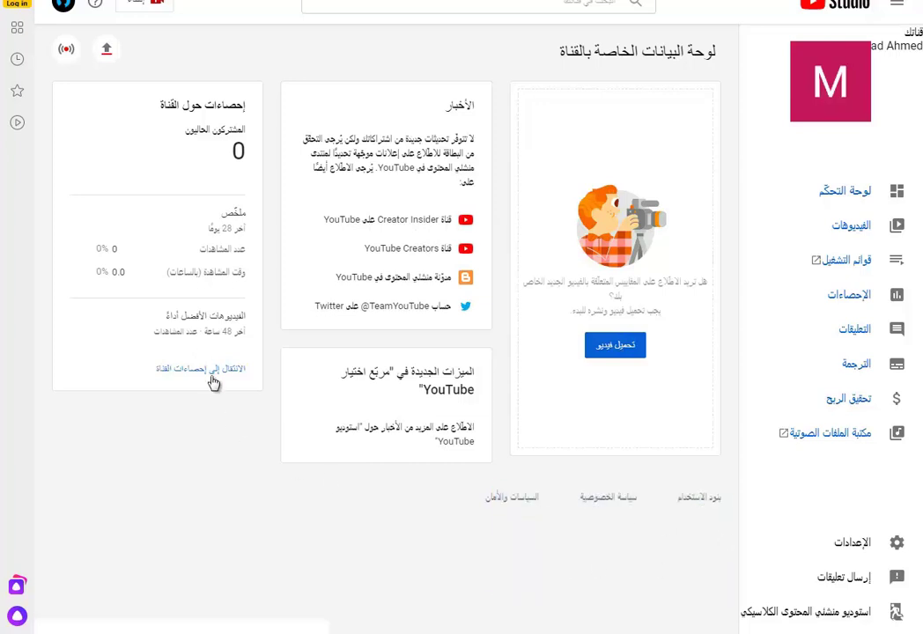
pyautogui.moveTo(236, 314); pyautogui.dragTo(174, 327)
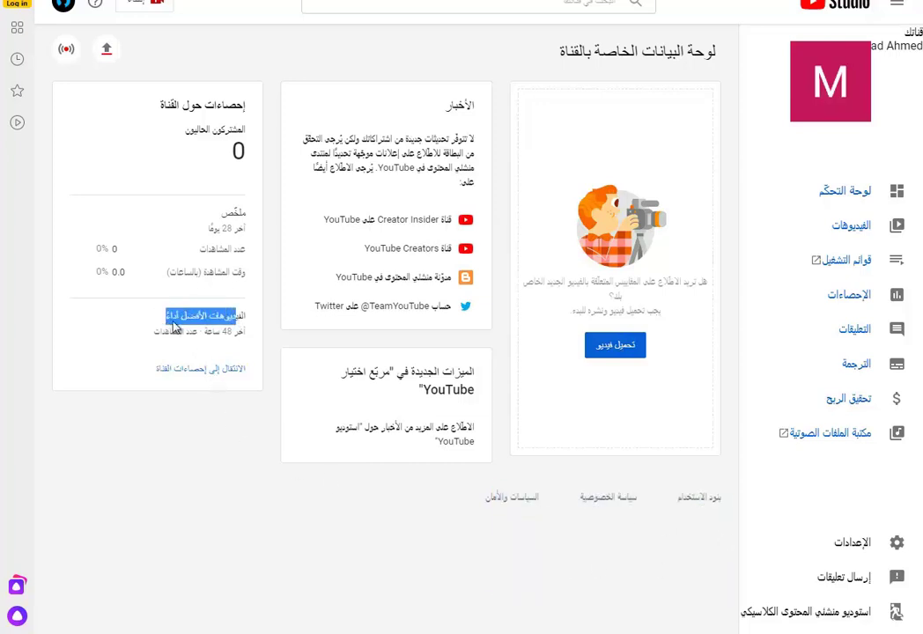
pyautogui.click(239, 231)
pyautogui.moveTo(108, 249); pyautogui.dragTo(134, 270)
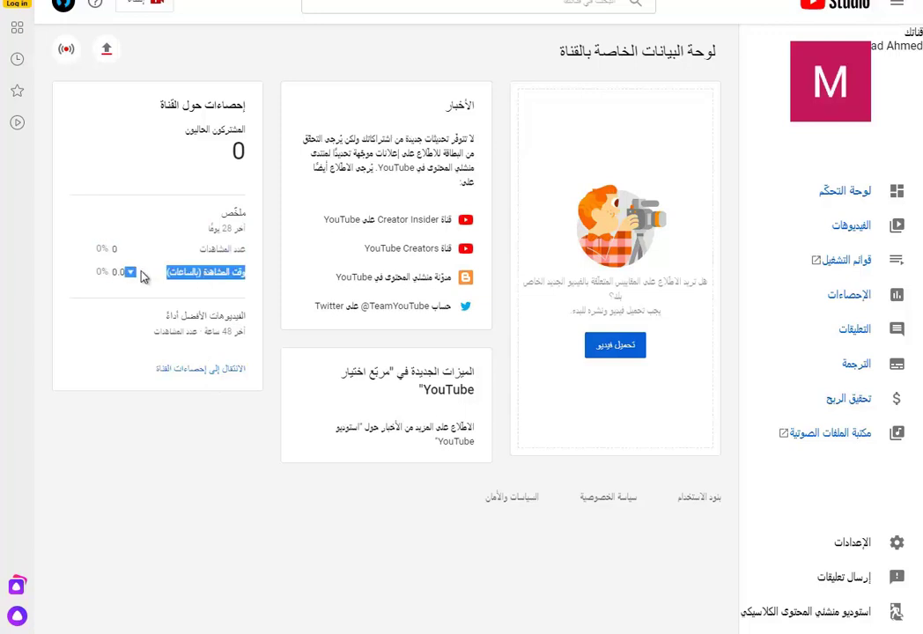
pyautogui.click(133, 269)
pyautogui.moveTo(231, 129); pyautogui.dragTo(195, 129)
pyautogui.click(248, 156)
pyautogui.moveTo(248, 156); pyautogui.dragTo(214, 155)
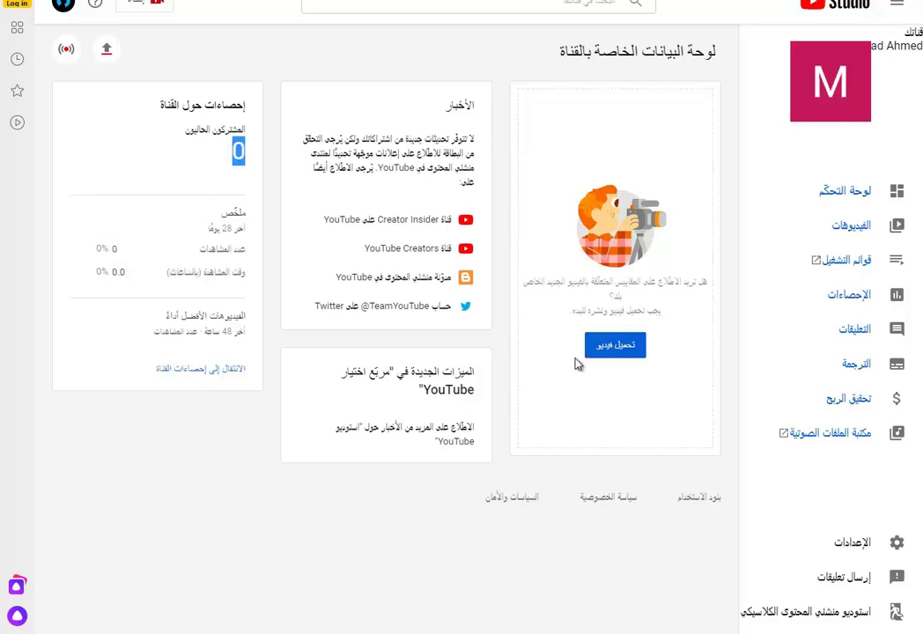
# - Open Monetization and review its policies and the 1,000-subscriber and 4,000-watch-hour requirements
pyautogui.click(849, 401)
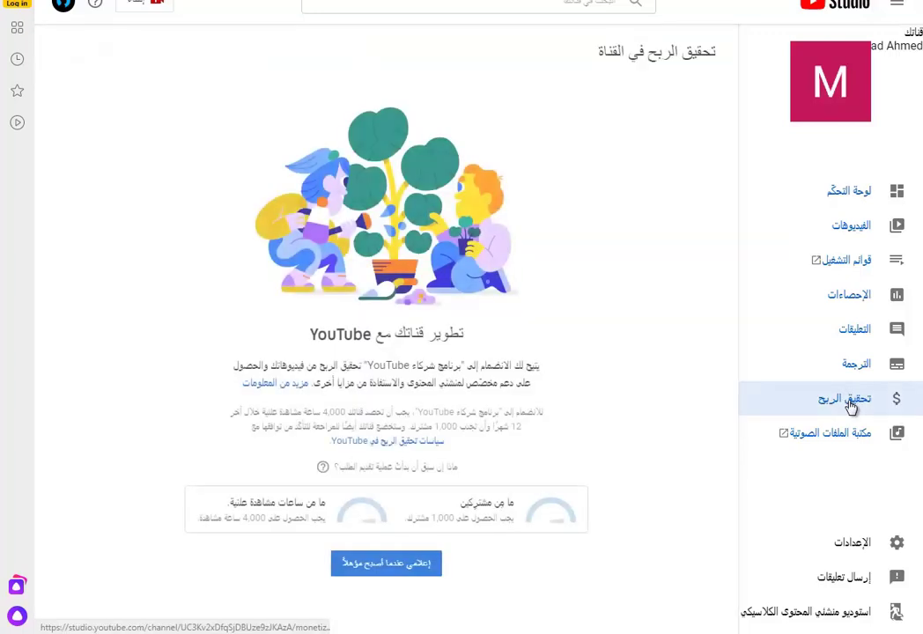
pyautogui.moveTo(539, 364); pyautogui.dragTo(219, 459)
pyautogui.moveTo(464, 468)
pyautogui.mouseDown()
pyautogui.moveTo(346, 471)
pyautogui.moveTo(467, 458)
pyautogui.mouseUp()
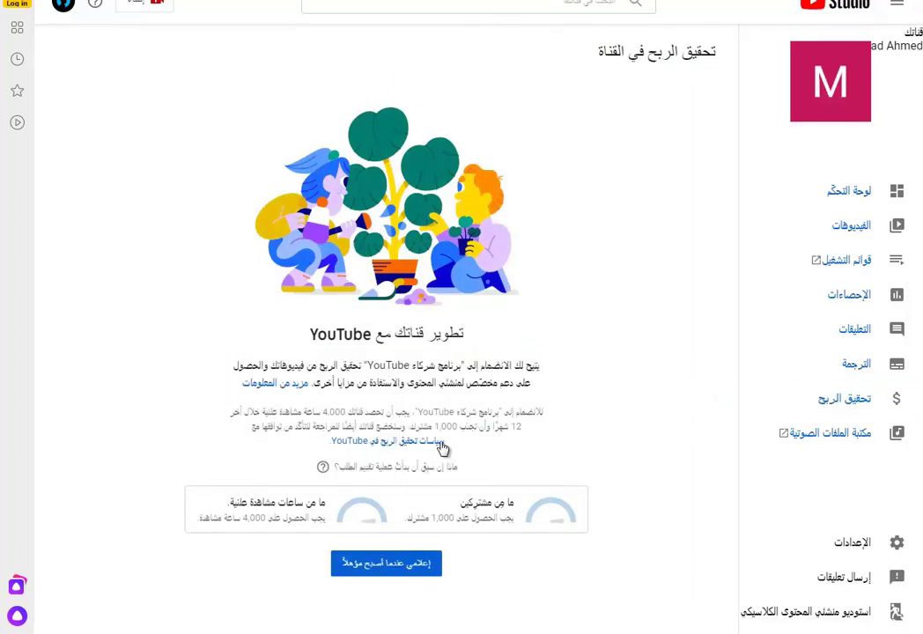
pyautogui.moveTo(370, 449); pyautogui.dragTo(438, 443)
pyautogui.click(520, 535)
pyautogui.moveTo(517, 513); pyautogui.dragTo(406, 521)
pyautogui.click(412, 532)
pyautogui.click(435, 540)
pyautogui.moveTo(326, 522); pyautogui.dragTo(227, 520)
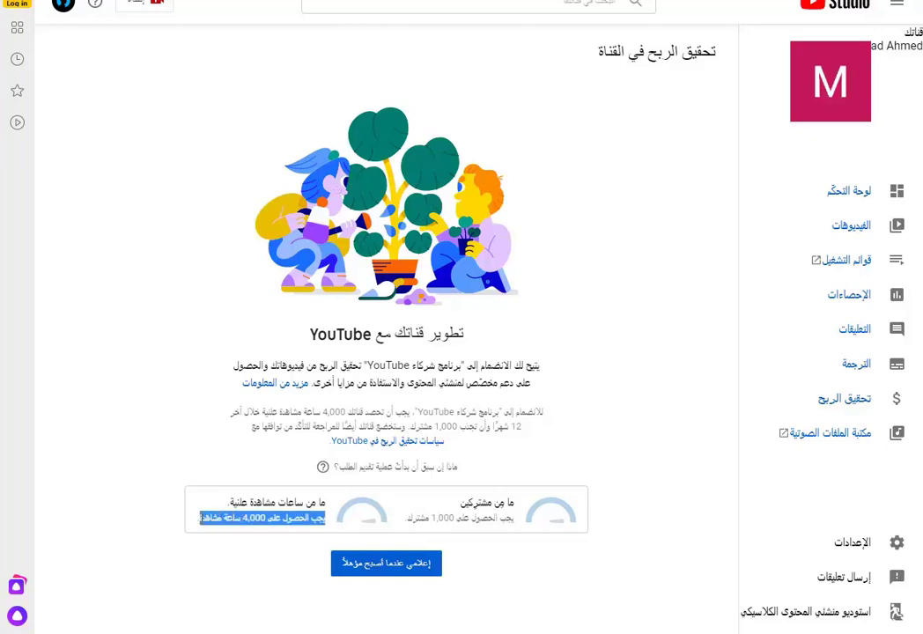
pyautogui.click(265, 560)
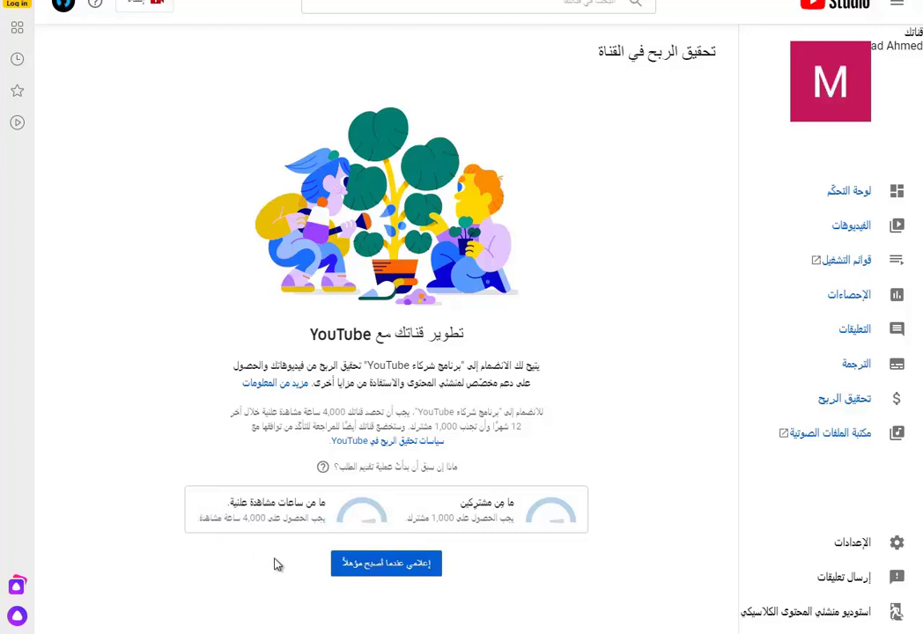
# - Choose Notify me when I'm eligible and check the email confirmation
pyautogui.click(397, 575)
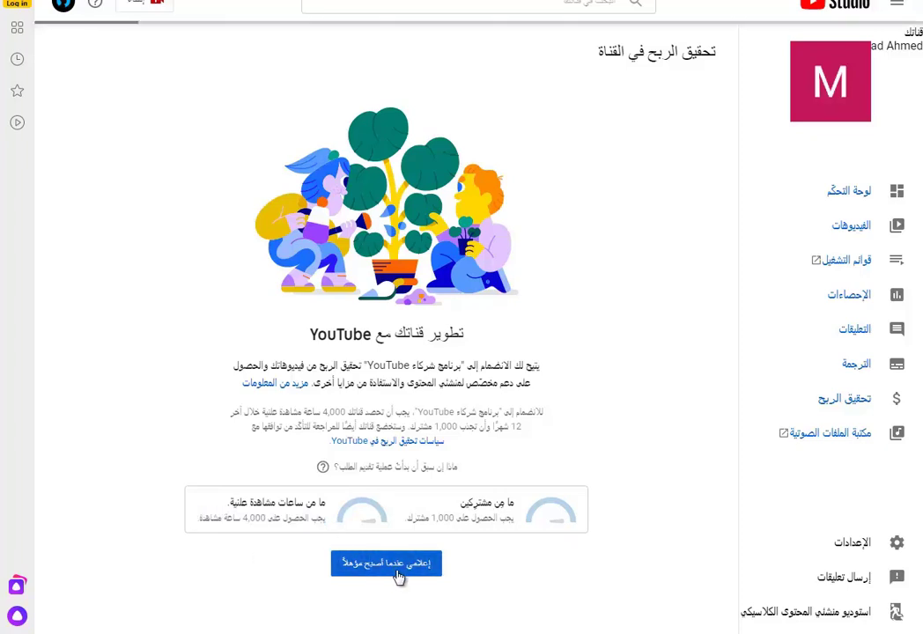
pyautogui.moveTo(484, 569); pyautogui.dragTo(253, 572)
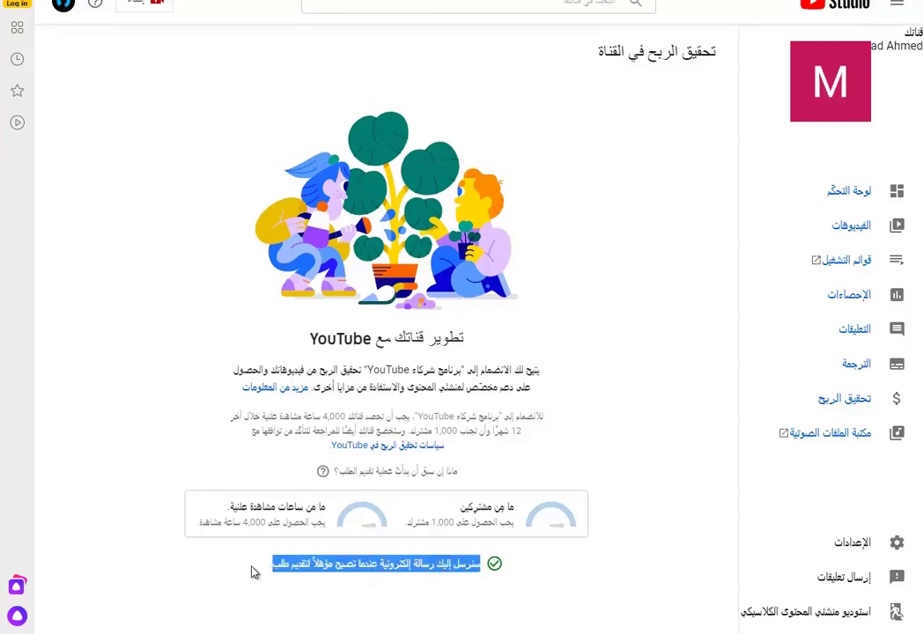
pyautogui.click(323, 590)
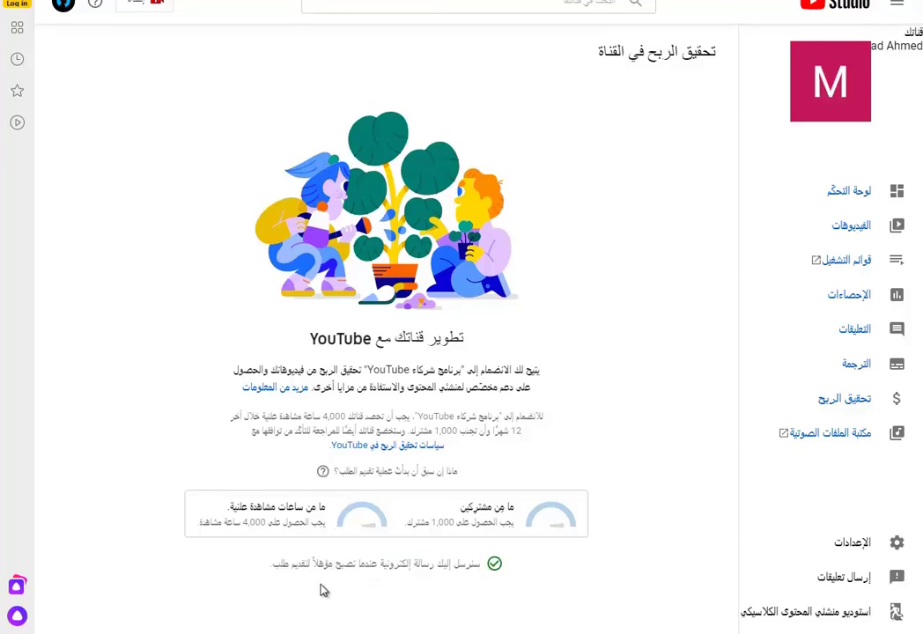
# - Return to the Dashboard, check the Create menu, then open the Videos (الفيديوهات) list
pyautogui.click(847, 199)
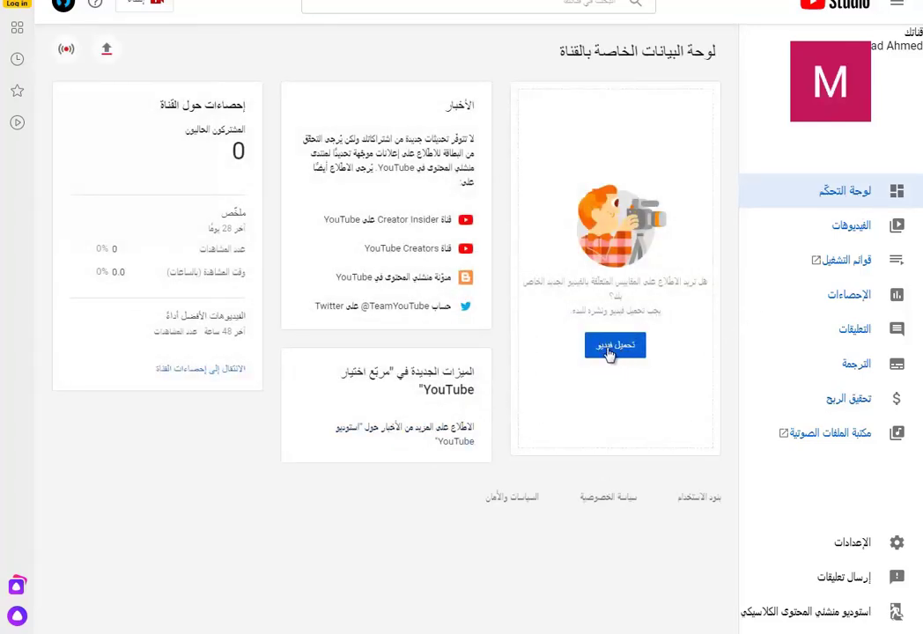
pyautogui.click(146, 4)
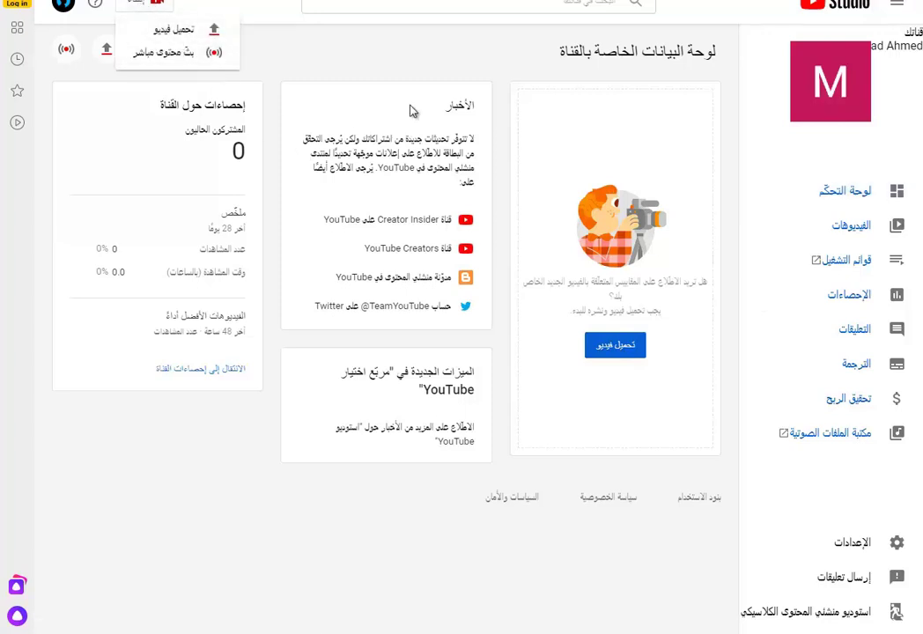
pyautogui.click(858, 231)
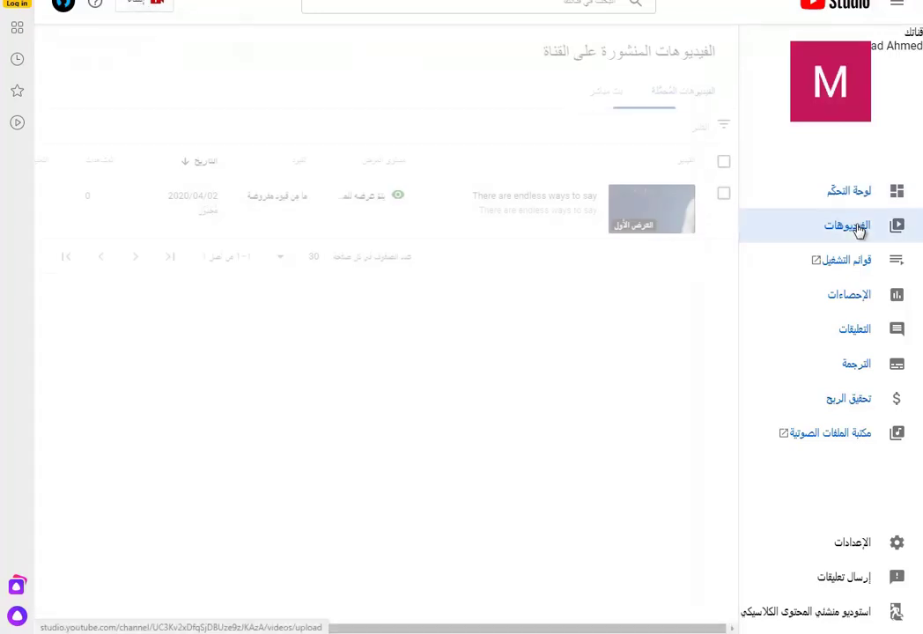